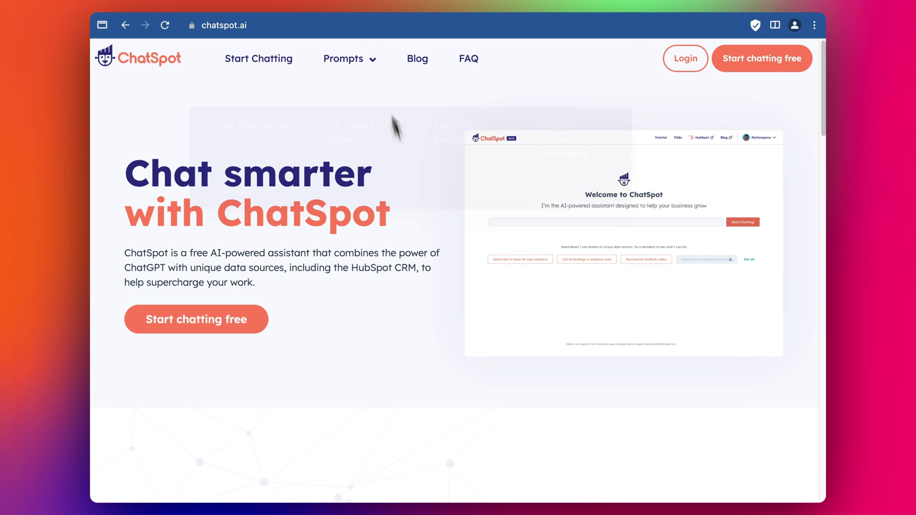
# Step: Go back from the ChatSpot site to the previous page
pyautogui.press('super+bracketleft')
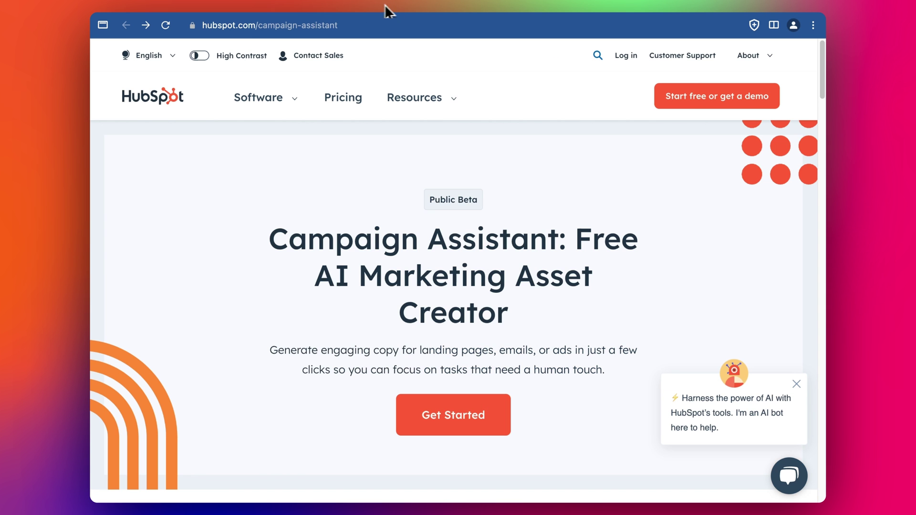
# Step: Start a free sign-up as a new user and send a verification code to the new e-mail address
pyautogui.click(453, 415)
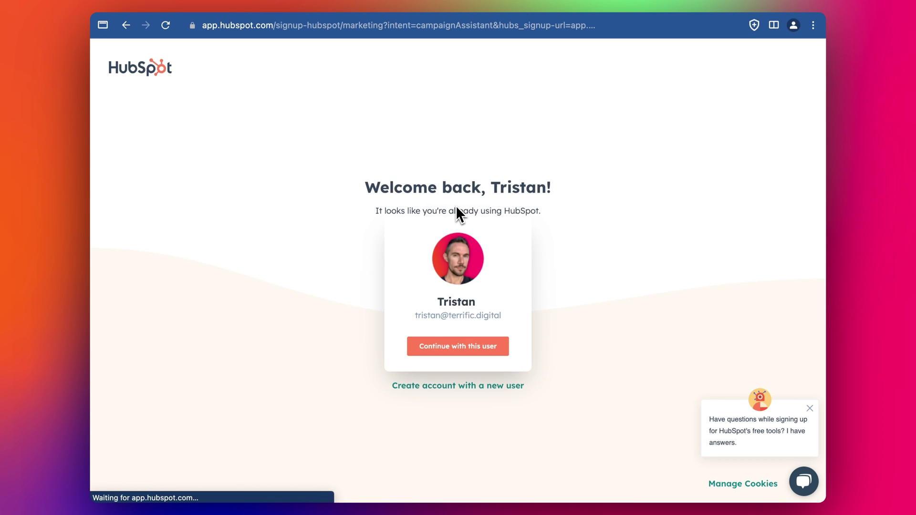
pyautogui.click(476, 383)
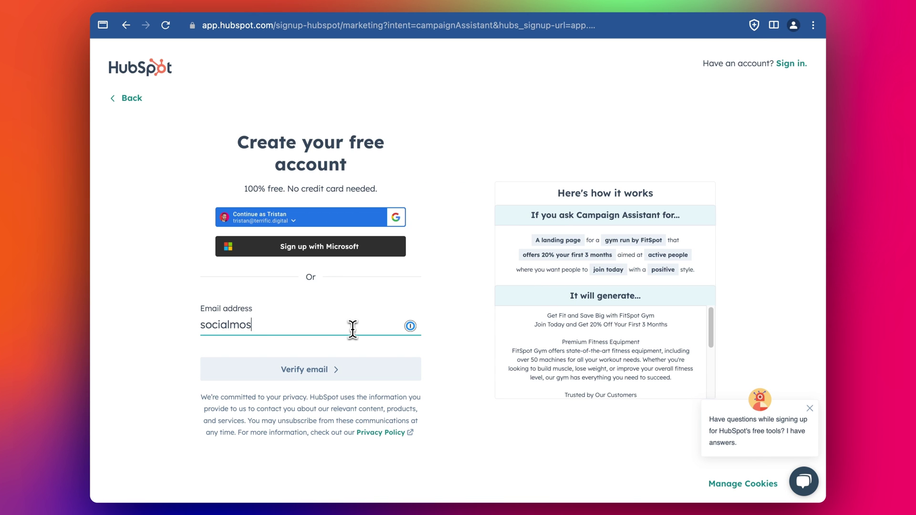
pyautogui.click(362, 373)
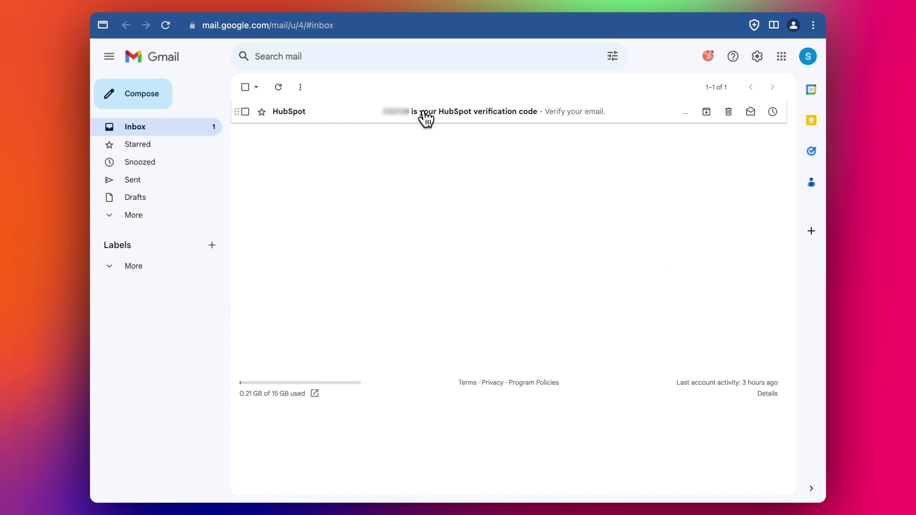
# Step: Enter the emailed verification code and paste in the new account password
pyautogui.click(426, 118)
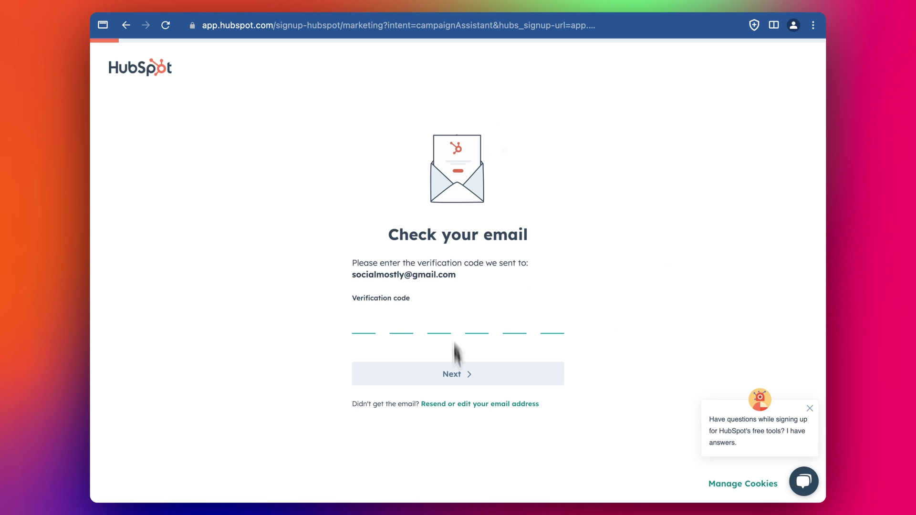
pyautogui.hotkey('ctrl', 'v')
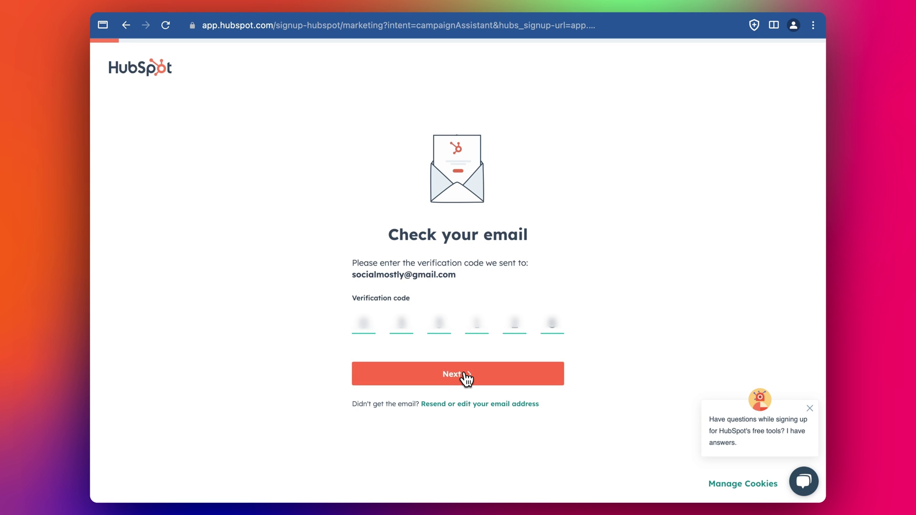
pyautogui.click(466, 377)
pyautogui.hotkey('ctrl', 'v')
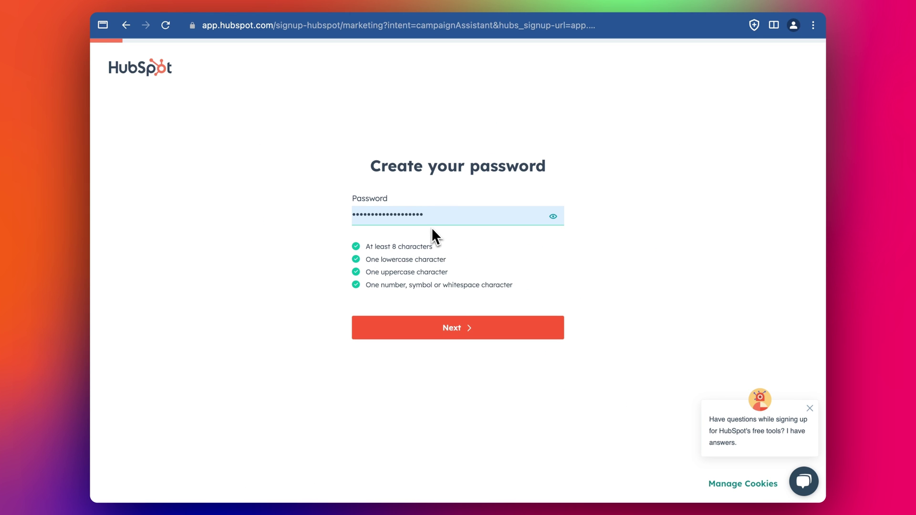
# Step: Submit the password and enter the user's first and last name
pyautogui.click(457, 332)
pyautogui.click(471, 228)
pyautogui.write('Social')
pyautogui.press('Tab')
pyautogui.write('Mostly')
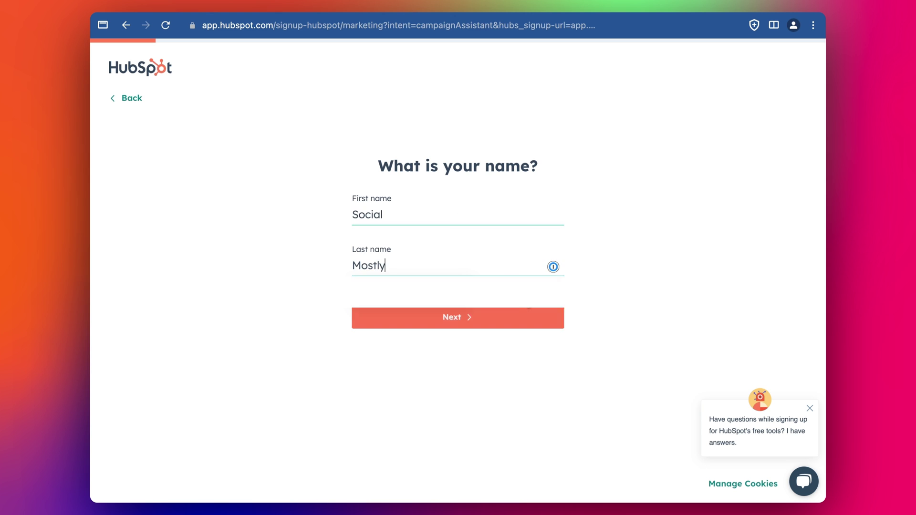
pyautogui.click(510, 315)
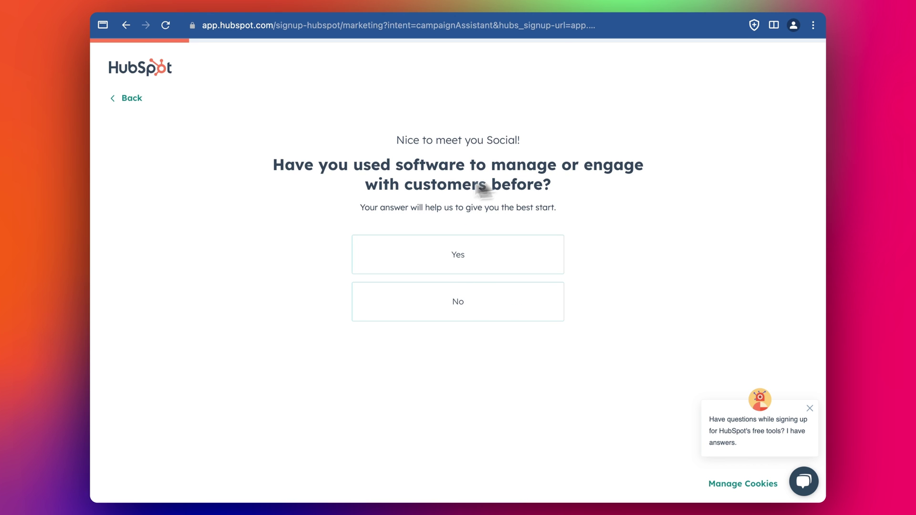
# Step: Answer Yes to both questions, then choose Technology and Services industry and the Employee role
pyautogui.click(448, 265)
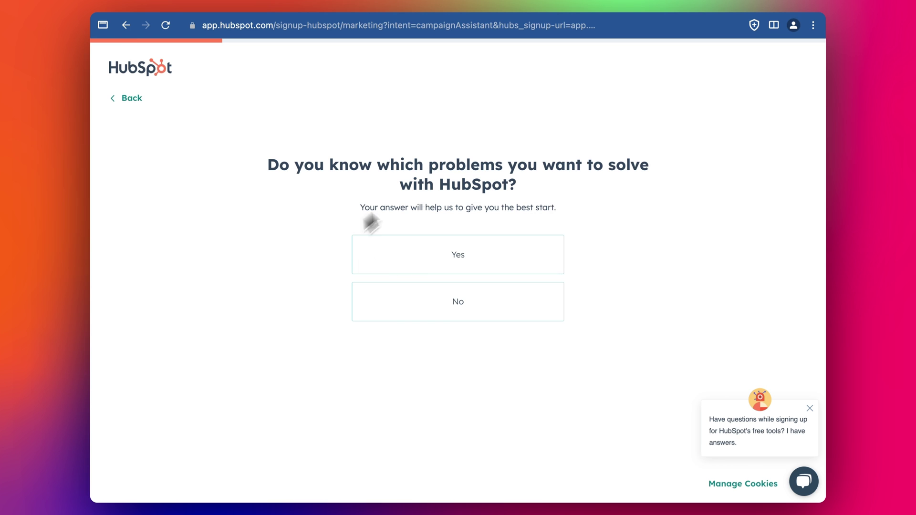
pyautogui.click(472, 257)
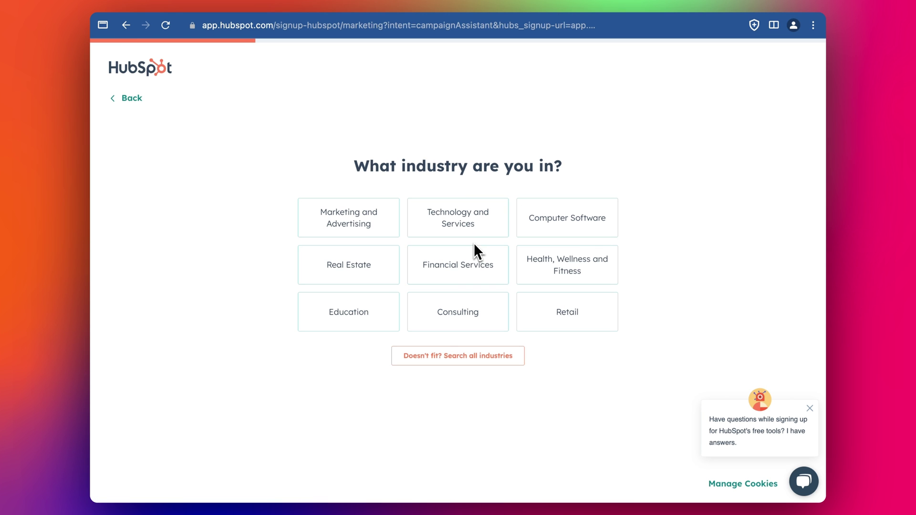
pyautogui.click(476, 223)
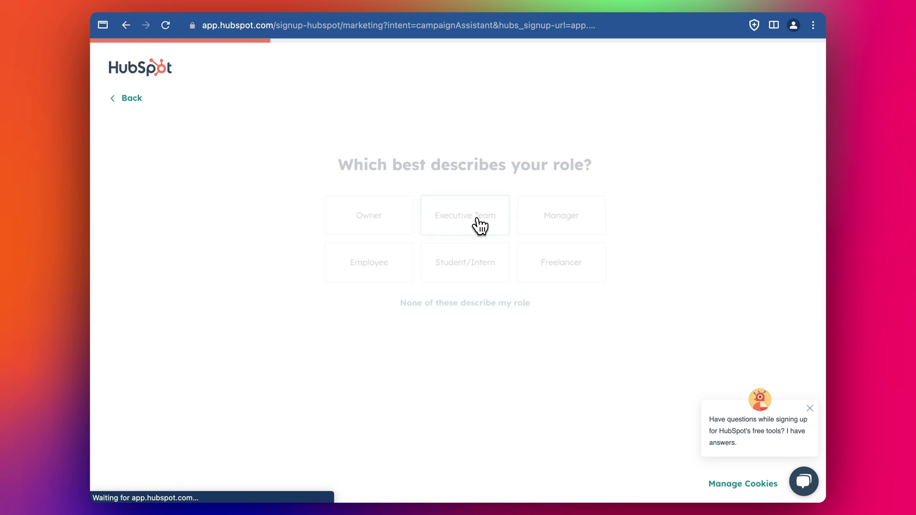
pyautogui.click(406, 263)
# Step: Enter company name Social Mostly, team size 2 to 5, and website socialmostly.com
pyautogui.write('Social ')
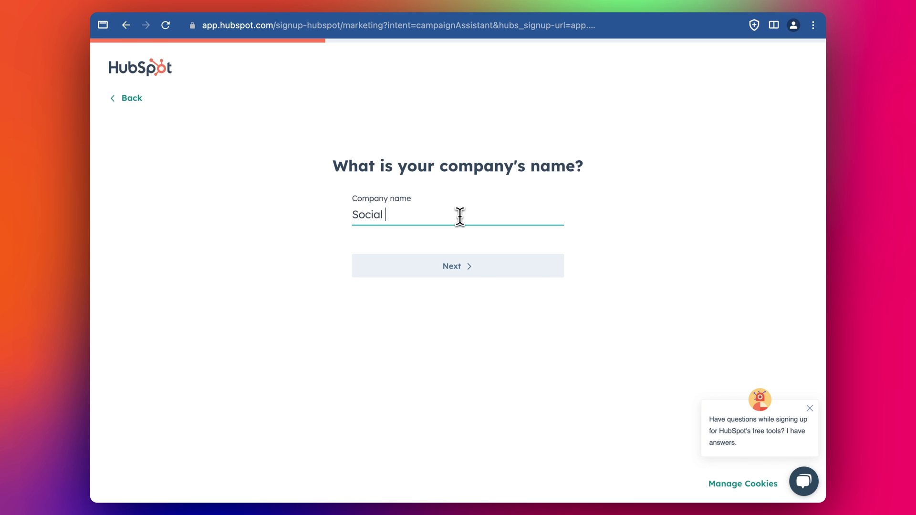
pyautogui.write('Mostly')
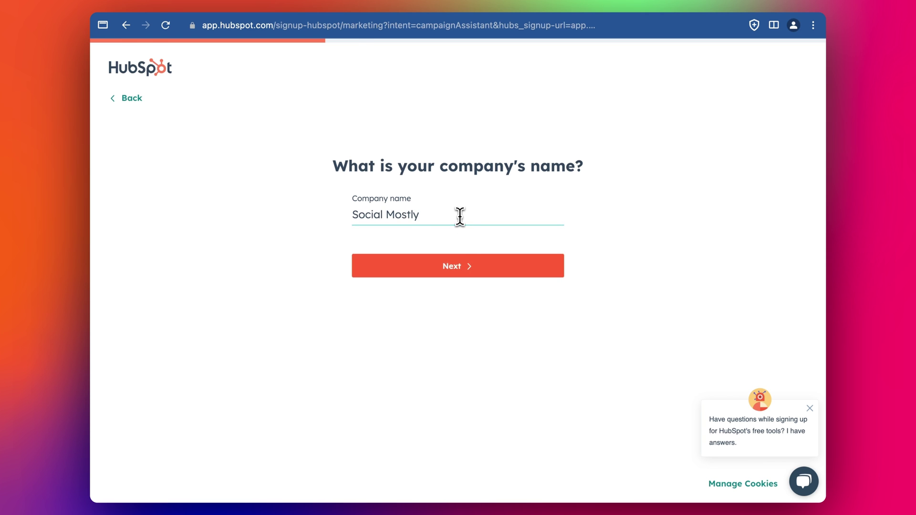
pyautogui.click(458, 267)
pyautogui.click(429, 218)
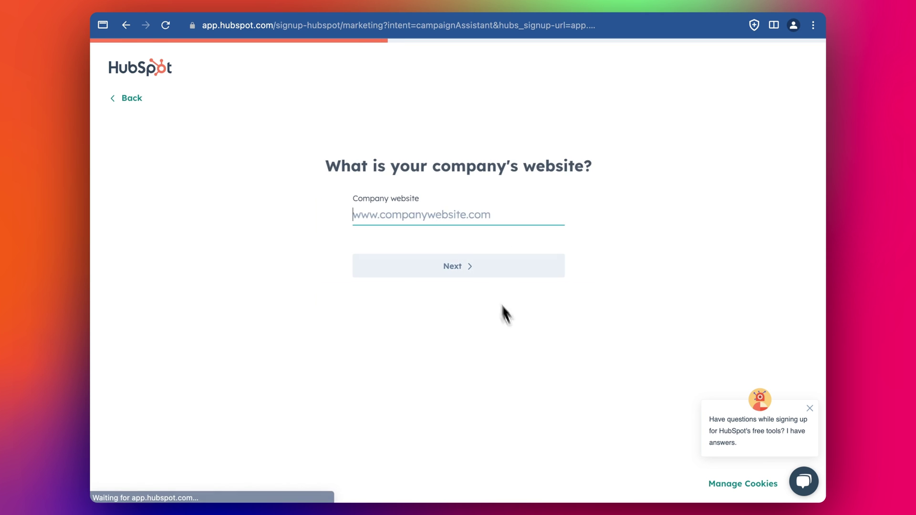
pyautogui.write('socialmostly.')
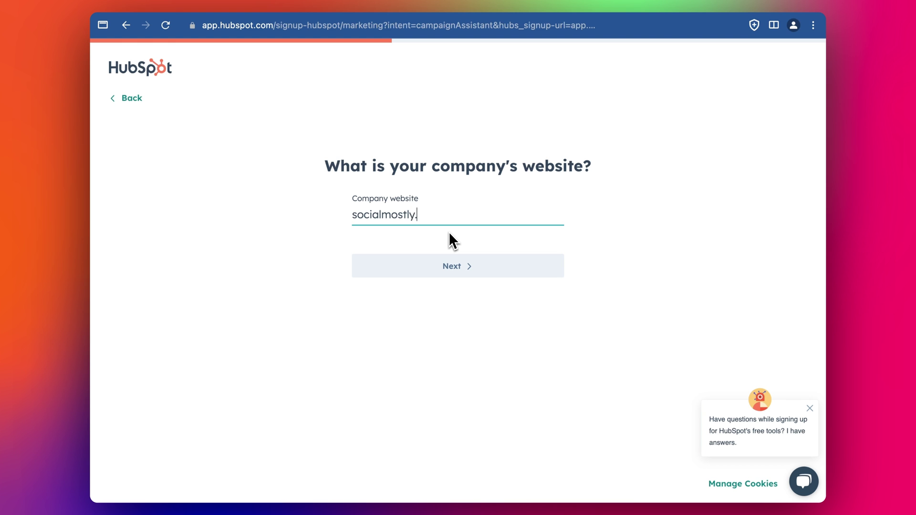
pyautogui.write('com')
pyautogui.click(483, 270)
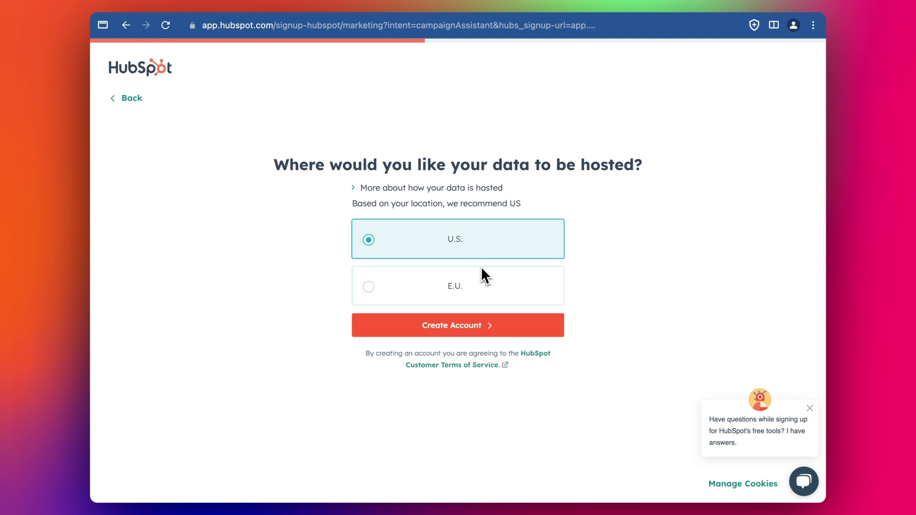
# Step: Create the account with U.S. data hosting and pick Landing page content to create first
pyautogui.click(470, 324)
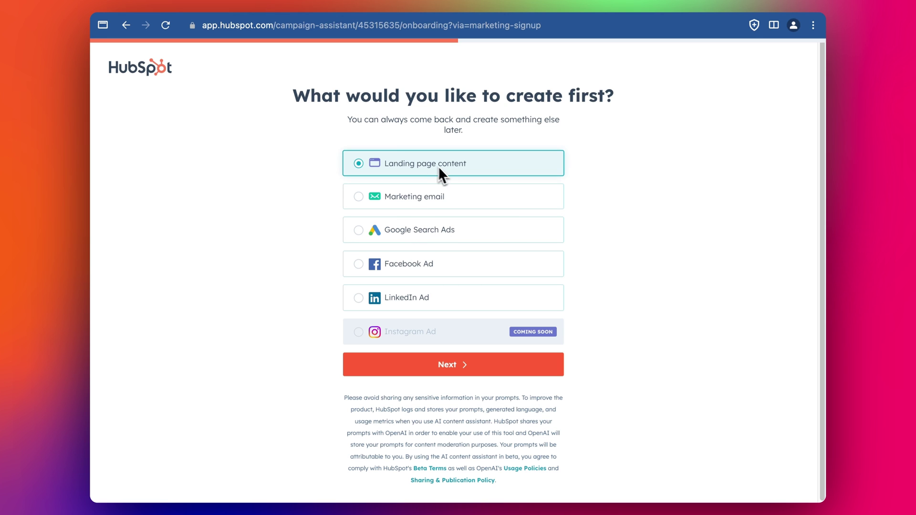
pyautogui.click(477, 366)
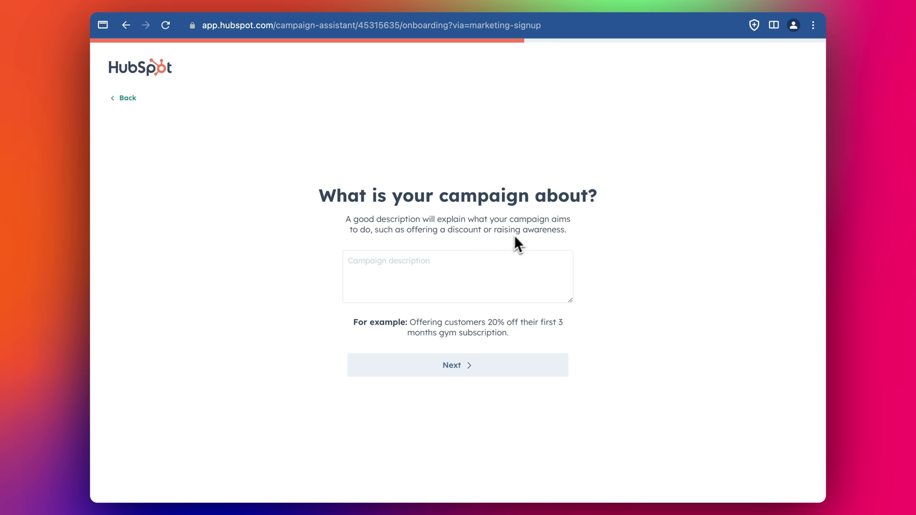
# Step: Paste the campaign description and add 'We are offering 20% discount over the winter period.'
pyautogui.click(405, 271)
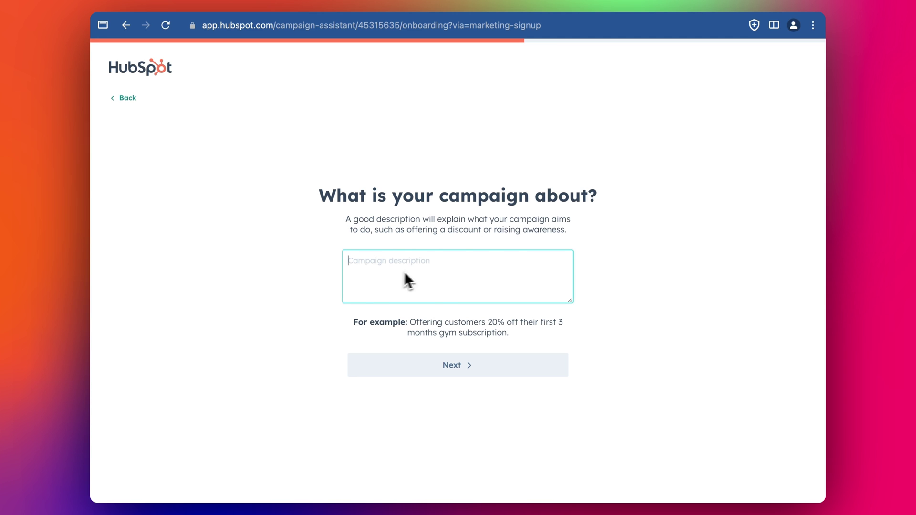
pyautogui.press('super+v')
pyautogui.write('We are ')
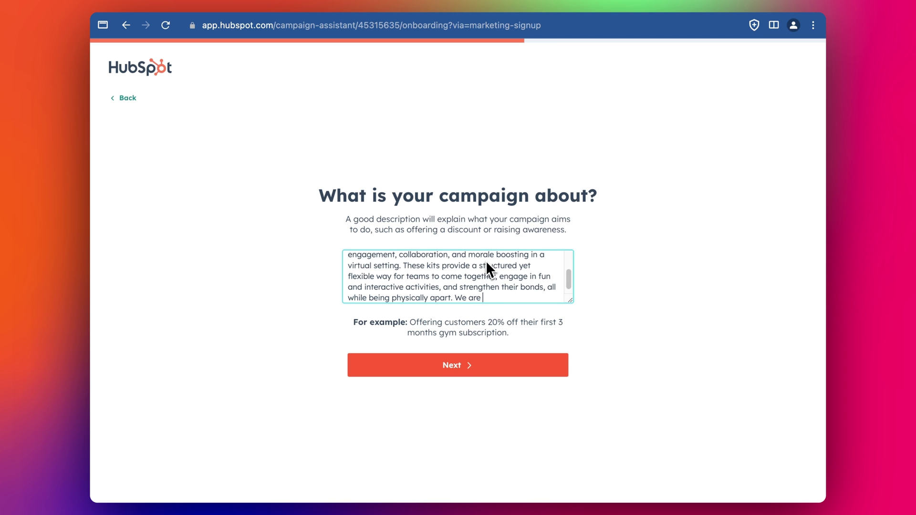
pyautogui.write('offering 20% discount ov')
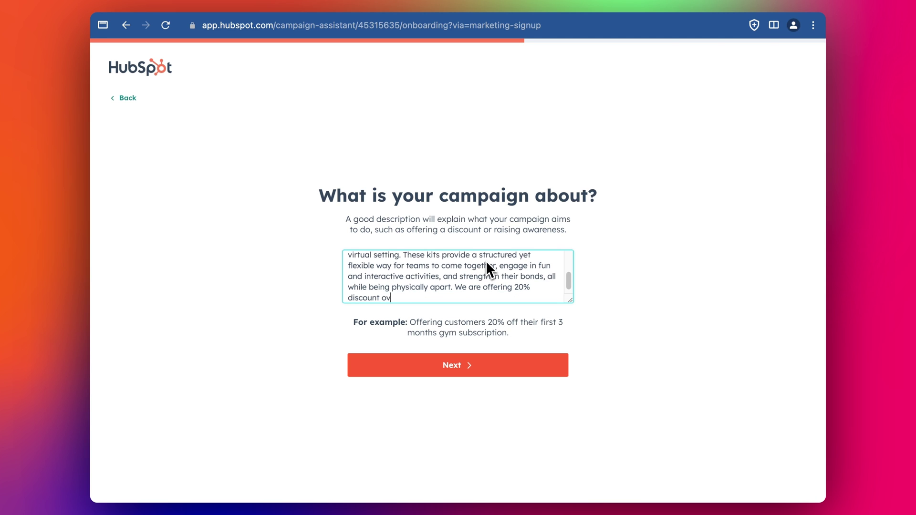
pyautogui.write('er the winter period.')
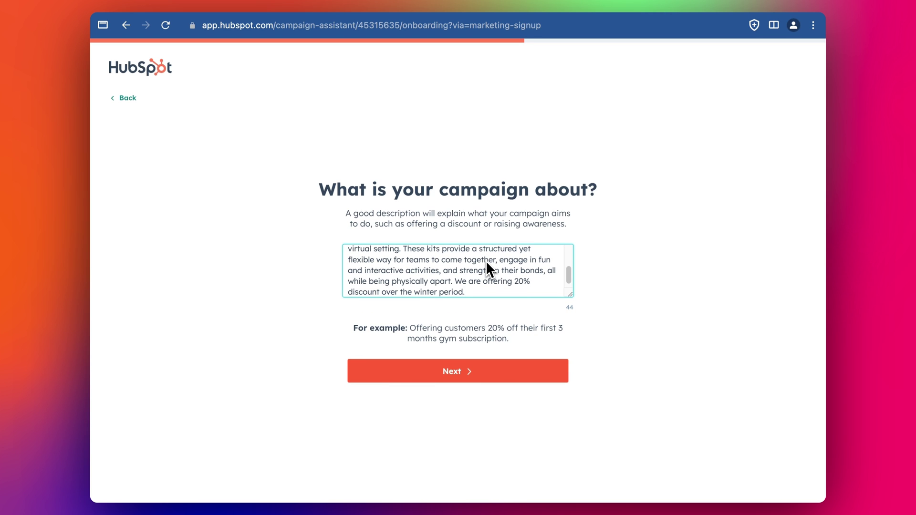
# Step: Replace the opening 'The concept of' with 'We sell' and submit the description
pyautogui.scroll(5, 527, 257)
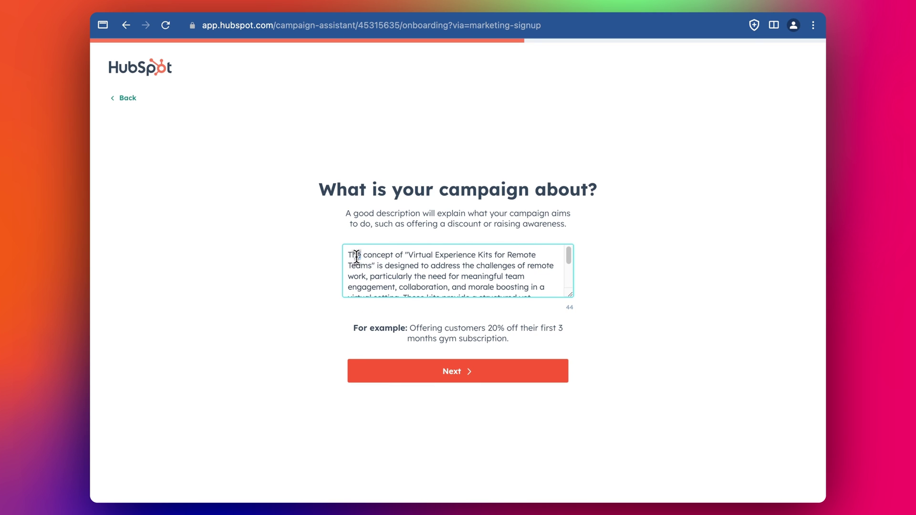
pyautogui.moveTo(357, 255); pyautogui.dragTo(362, 255)
pyautogui.scroll(-1, 458, 261)
pyautogui.moveTo(405, 253); pyautogui.dragTo(344, 255)
pyautogui.write('Ae sell')
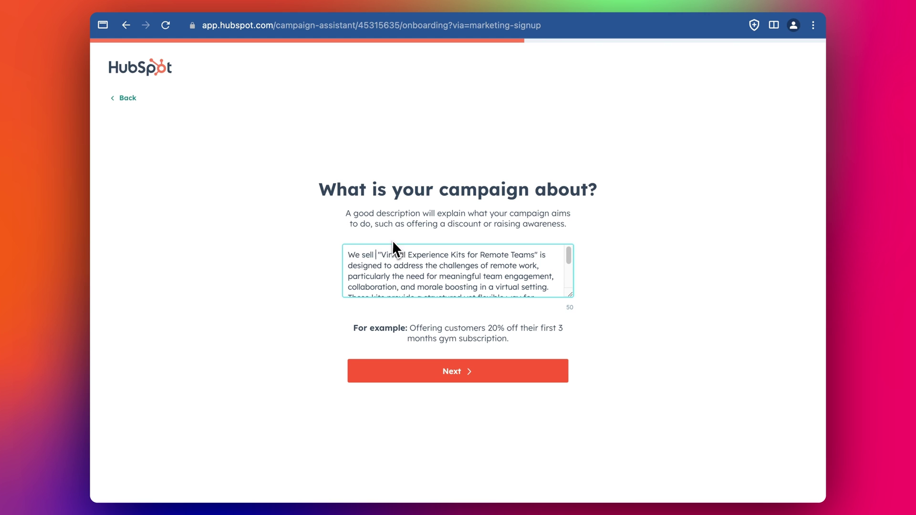
pyautogui.click(461, 266)
pyautogui.scroll(-1, 460, 266)
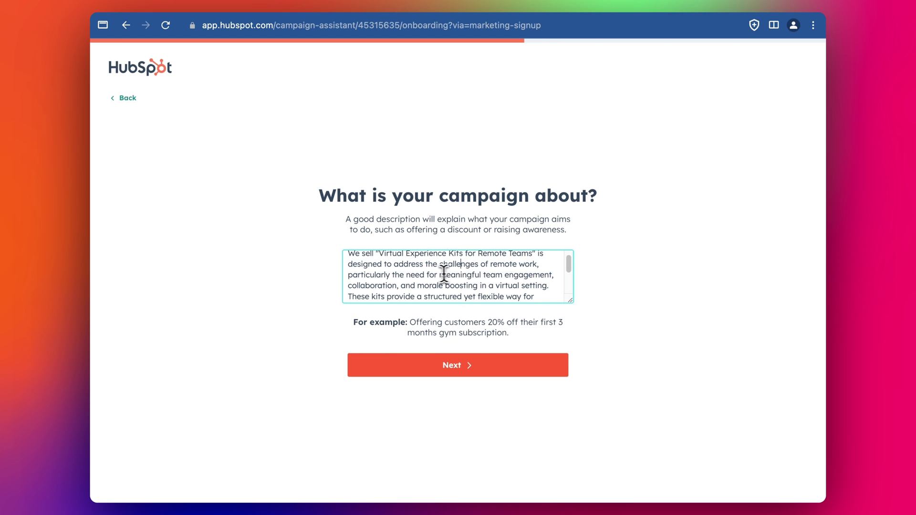
pyautogui.scroll(-1, 429, 272)
pyautogui.scroll(-1, 483, 286)
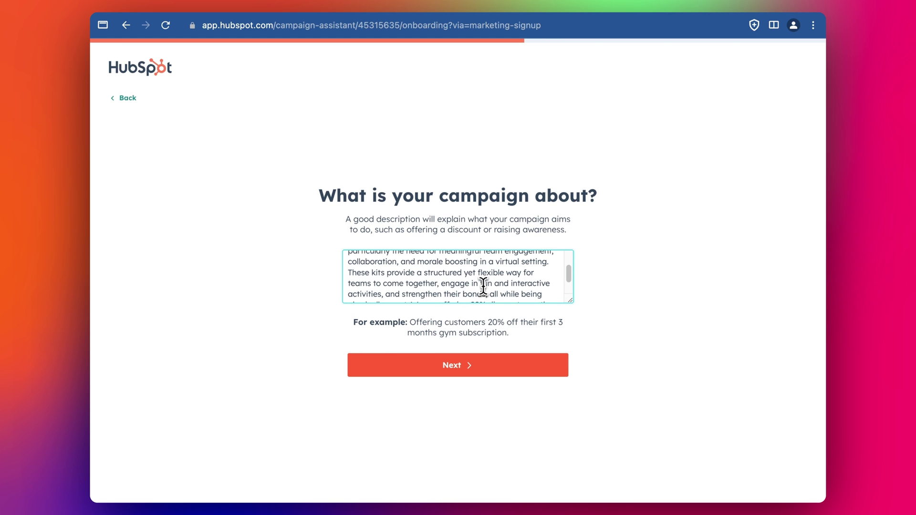
pyautogui.scroll(-2, 436, 289)
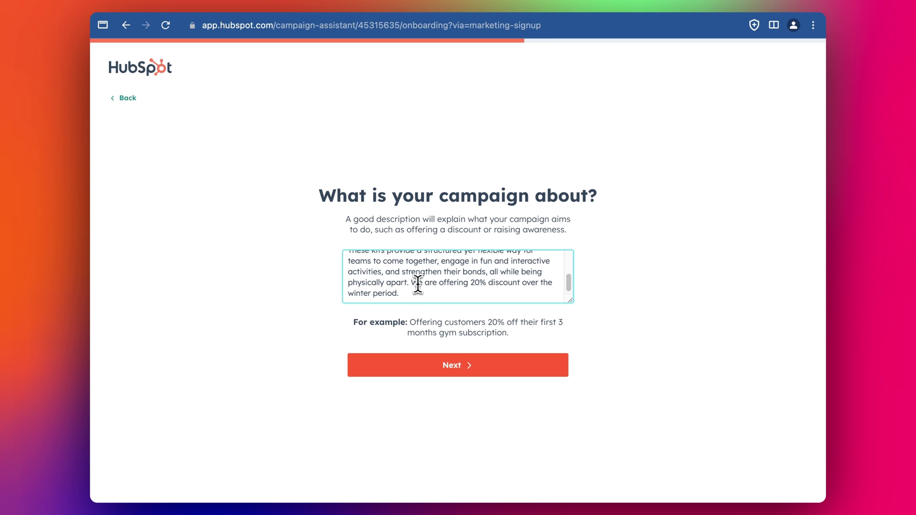
pyautogui.click(468, 369)
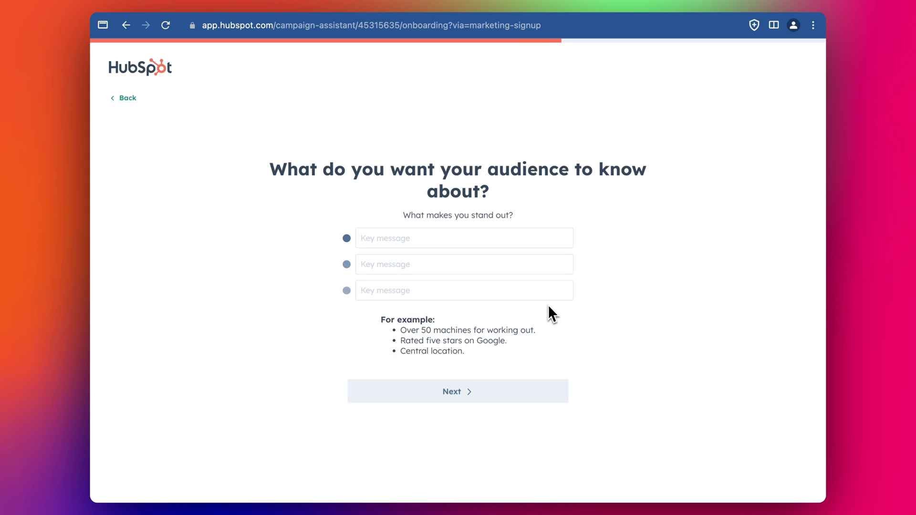
# Step: Paste the first key message and trim it under 150 characters, dropping 'could' and the trailing clause
pyautogui.click(411, 241)
pyautogui.write('Each kit could center around a specific theme or activity type, such as virtual escape rooms, scavenger hunts, cooking challenges, or cultural exploration games. Themes can be tailored to suit various interests and team dynamics.')
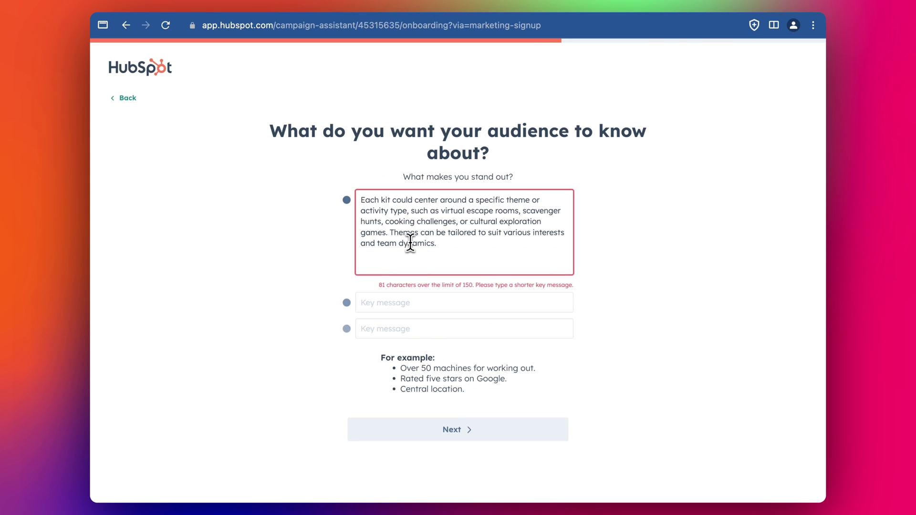
pyautogui.press('BackSpace')
pyautogui.press('BackSpace')
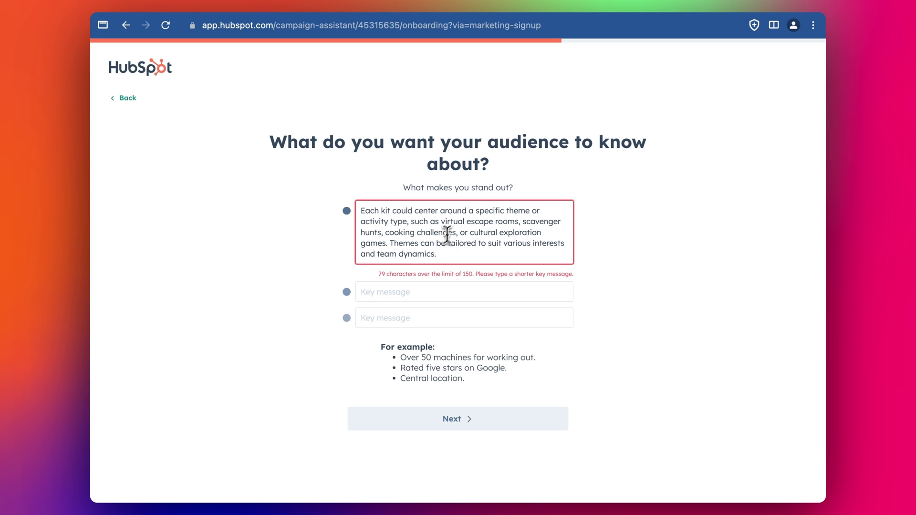
pyautogui.doubleClick(401, 211)
pyautogui.press('BackSpace')
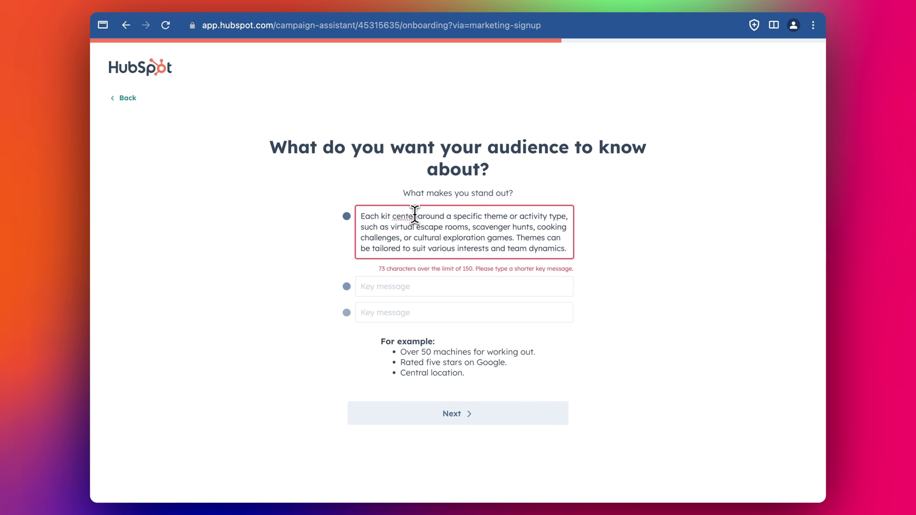
pyautogui.click(415, 215)
pyautogui.write('s')
pyautogui.moveTo(432, 232); pyautogui.dragTo(430, 266)
pyautogui.press('BackSpace')
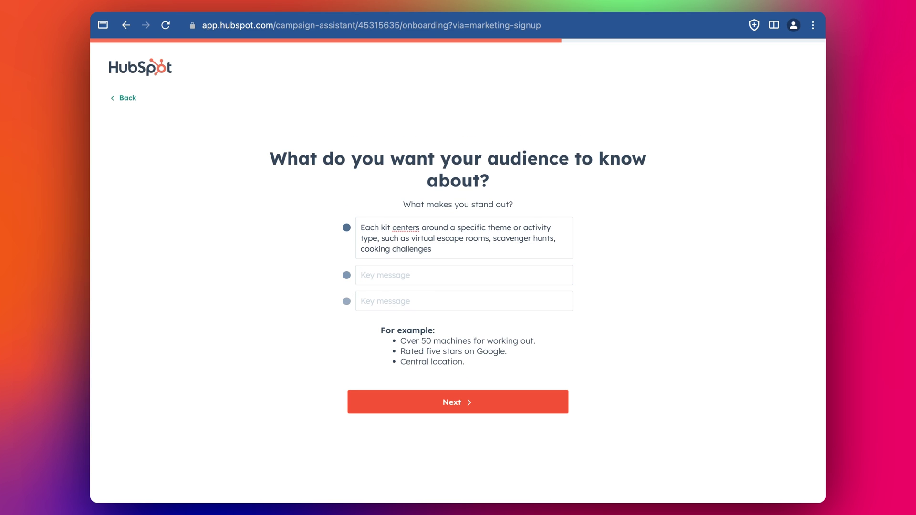
# Step: Add second and third key messages about digital tools and team personalization, and submit them
pyautogui.click(369, 279)
pyautogui.write('The kits leverage various digital tools and platforms, such as video conferencing software, dedicated apps')
pyautogui.click(482, 307)
pyautogui.write("Teams can personalize their experience based on the team's size, preferences, and objectives.")
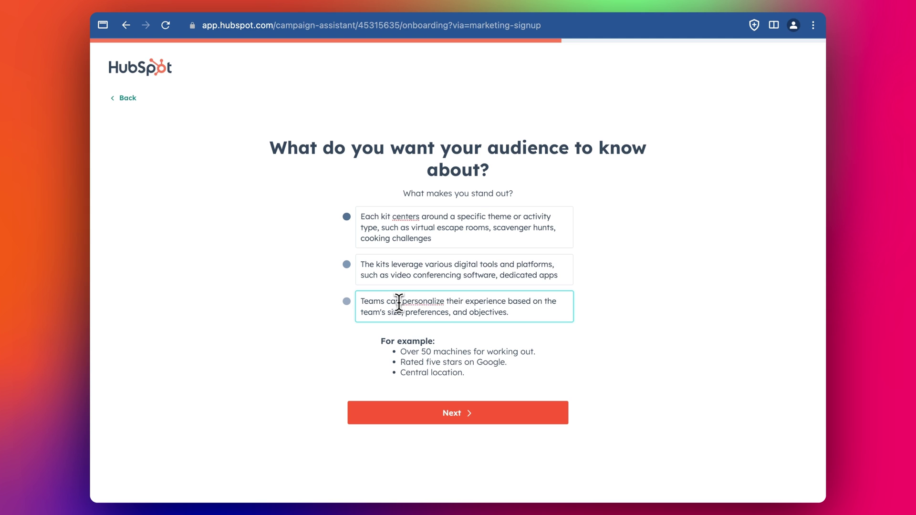
pyautogui.click(501, 420)
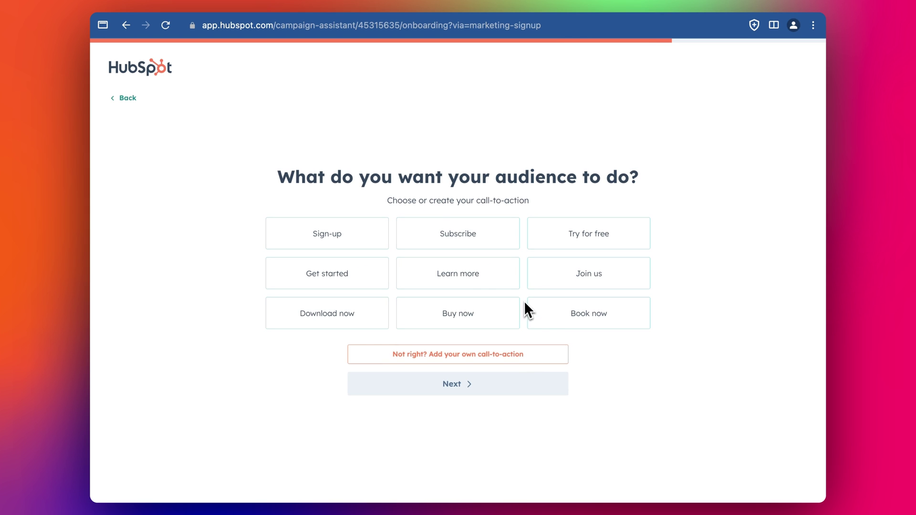
# Step: Choose Learn more as the call to action and a Friendly style to generate the content
pyautogui.click(473, 275)
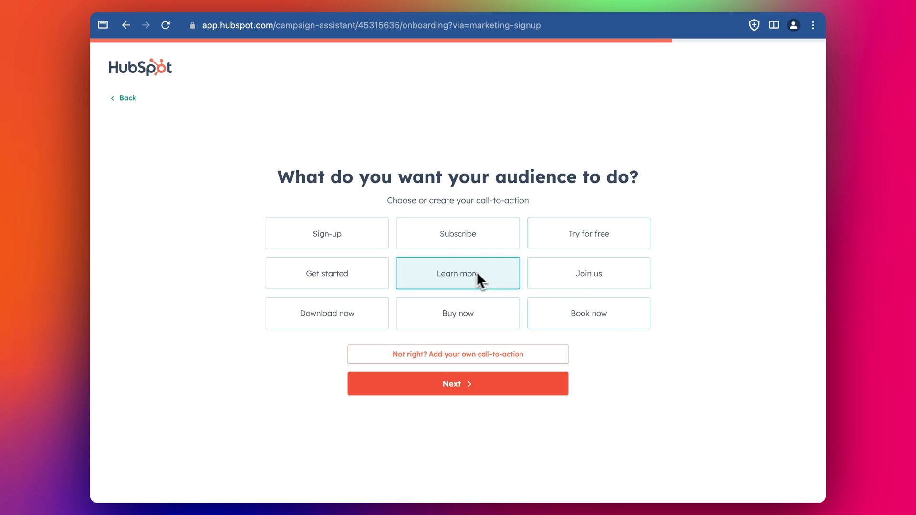
pyautogui.click(474, 385)
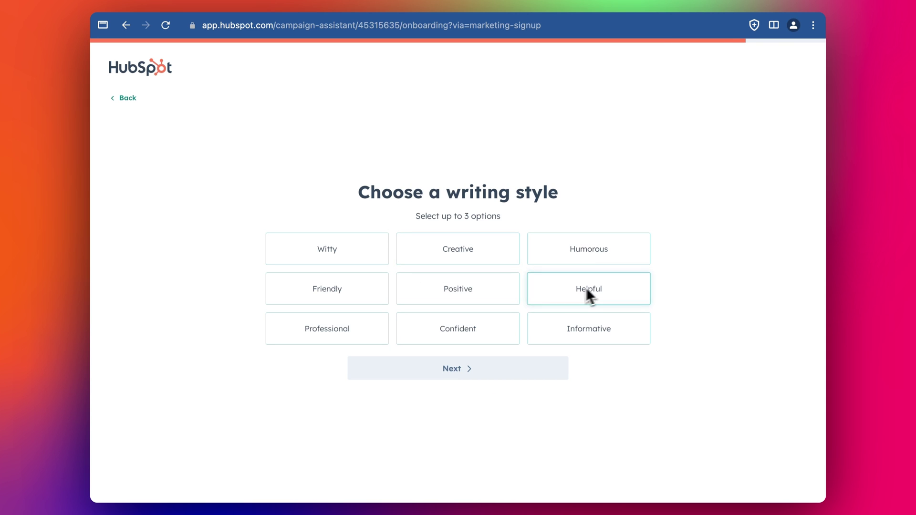
pyautogui.click(349, 295)
pyautogui.click(496, 368)
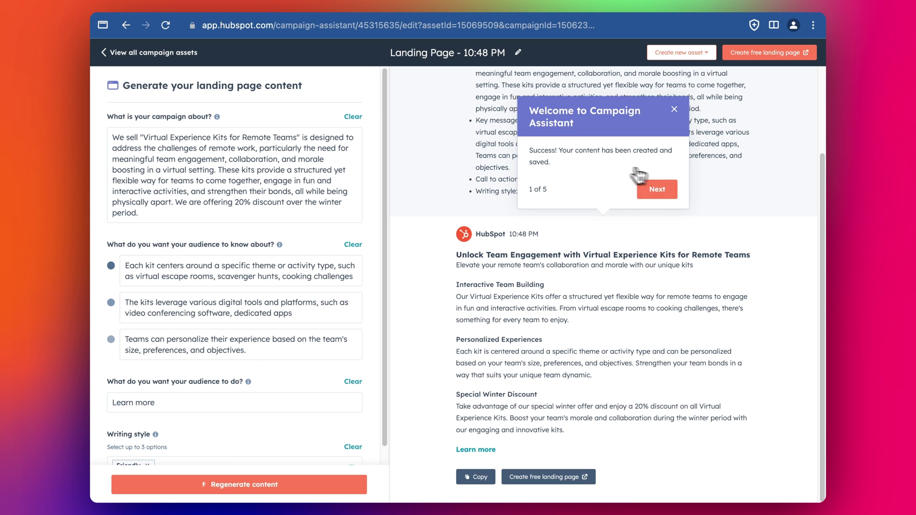
# Step: Step through all five welcome tour tips to Done and look over the generated page content
pyautogui.click(657, 190)
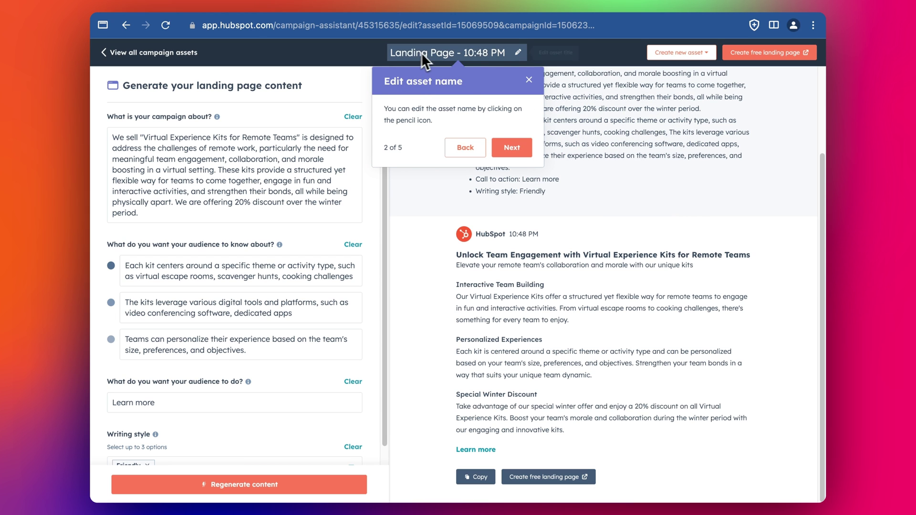
pyautogui.click(511, 147)
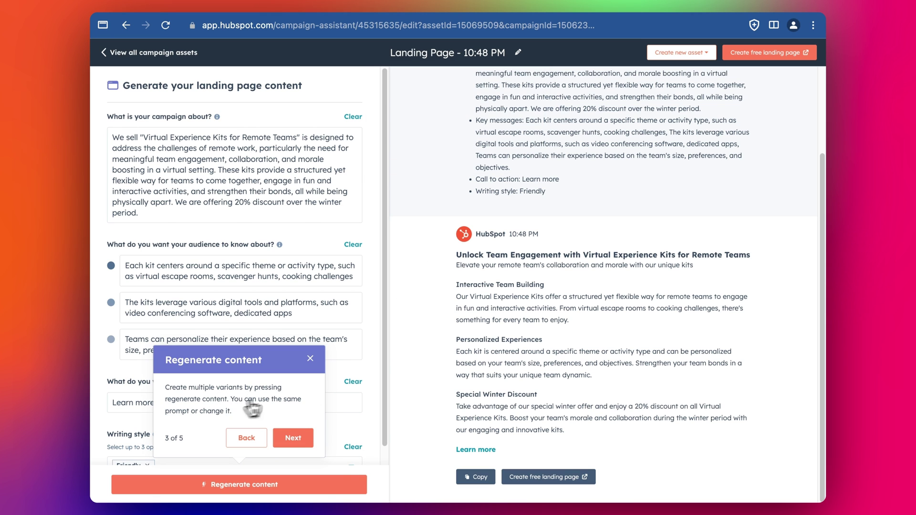
pyautogui.click(295, 438)
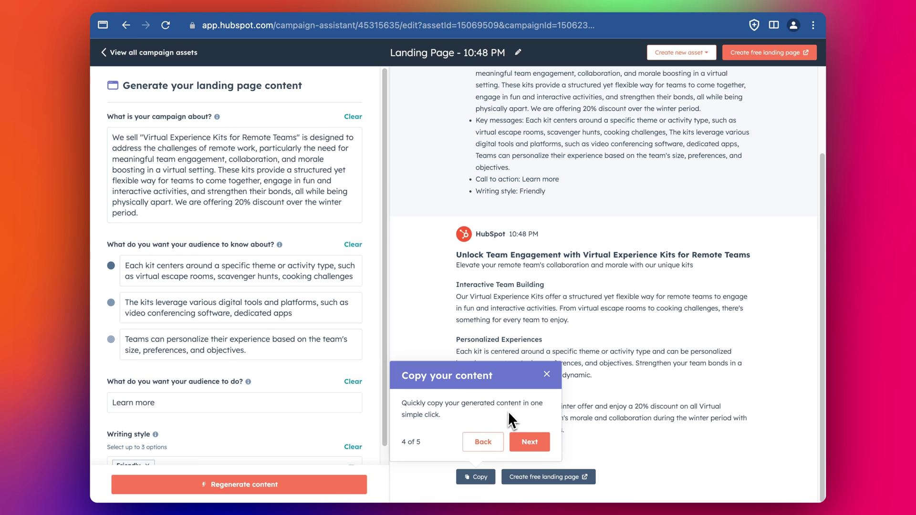
pyautogui.click(530, 443)
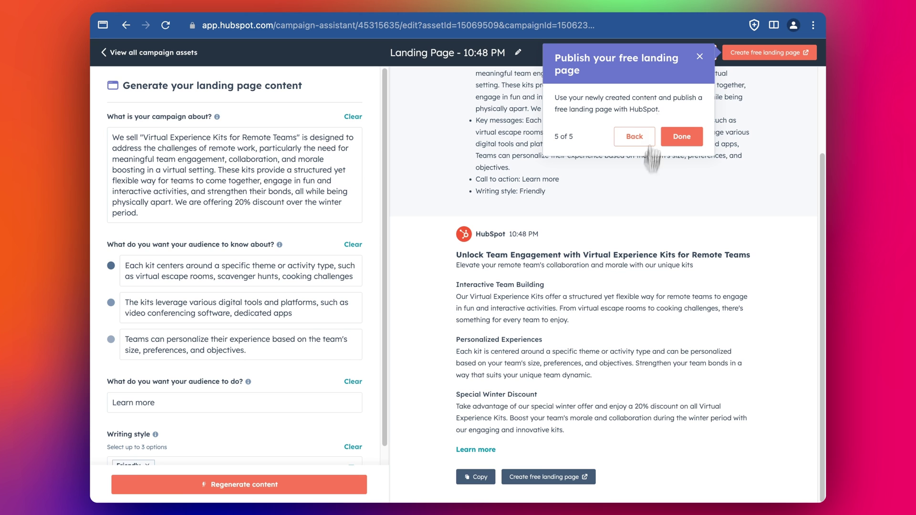
pyautogui.click(686, 137)
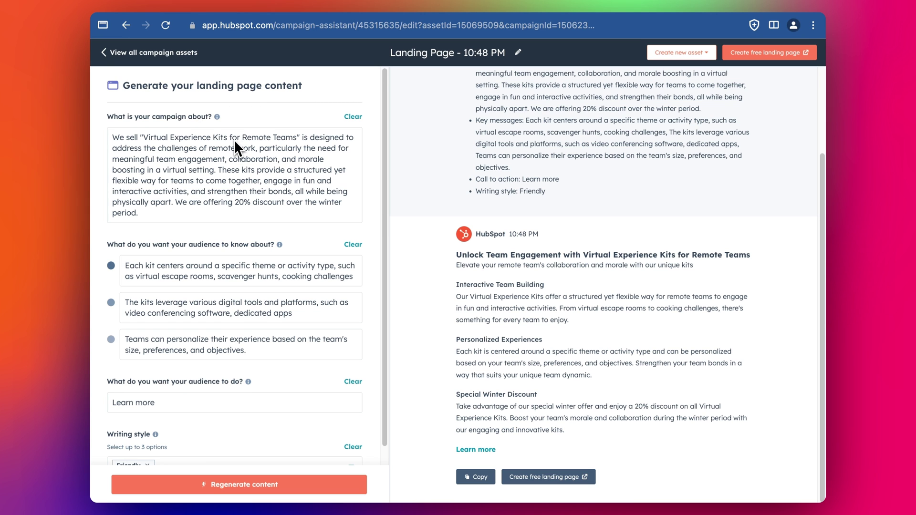
pyautogui.scroll(-1, 235, 149)
pyautogui.scroll(1, 247, 340)
pyautogui.scroll(3, 604, 237)
pyautogui.scroll(-3, 577, 377)
# Step: Create the free landing page and prefix its title with 'Social Mostly Winter Promo:'
pyautogui.click(770, 55)
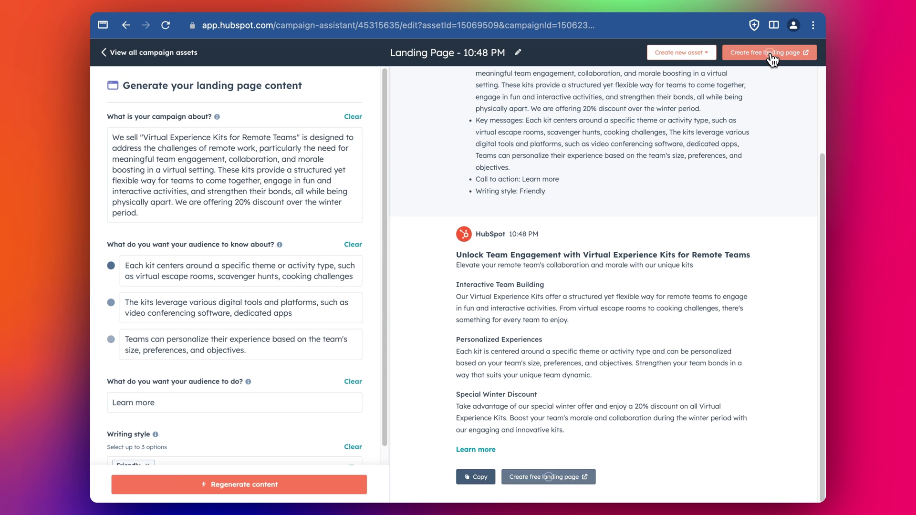
pyautogui.scroll(-7, 560, 222)
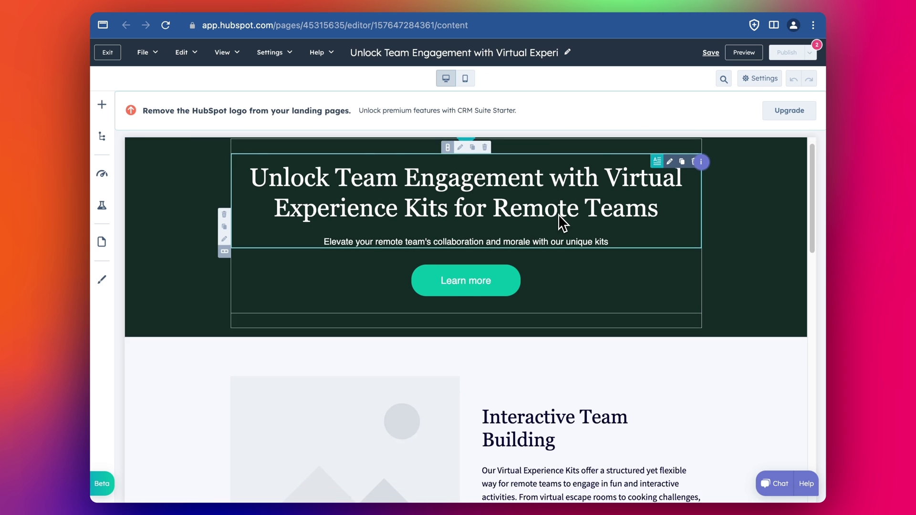
pyautogui.scroll(7, 559, 219)
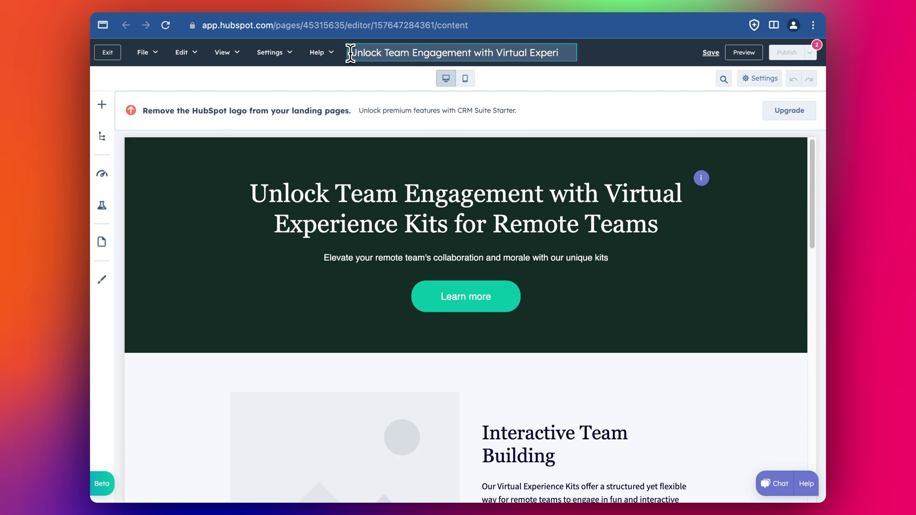
pyautogui.press('super+v')
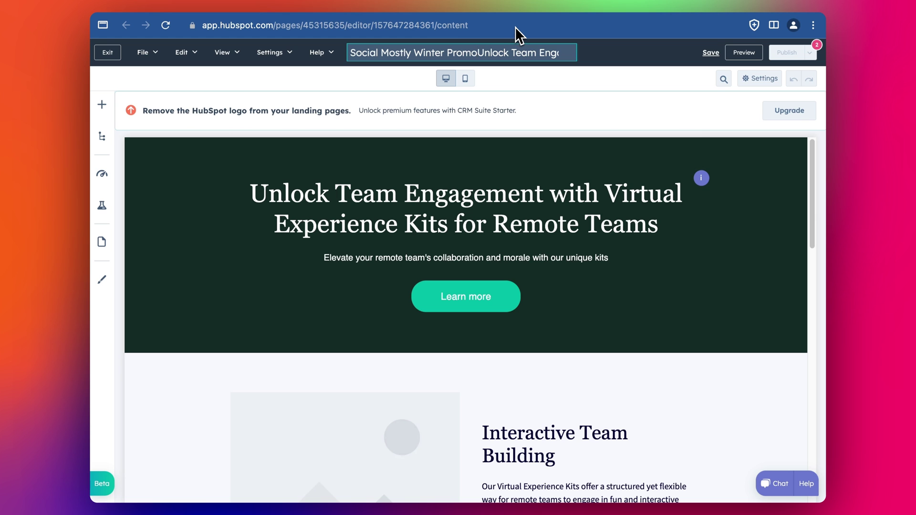
pyautogui.write(':')
pyautogui.click(600, 57)
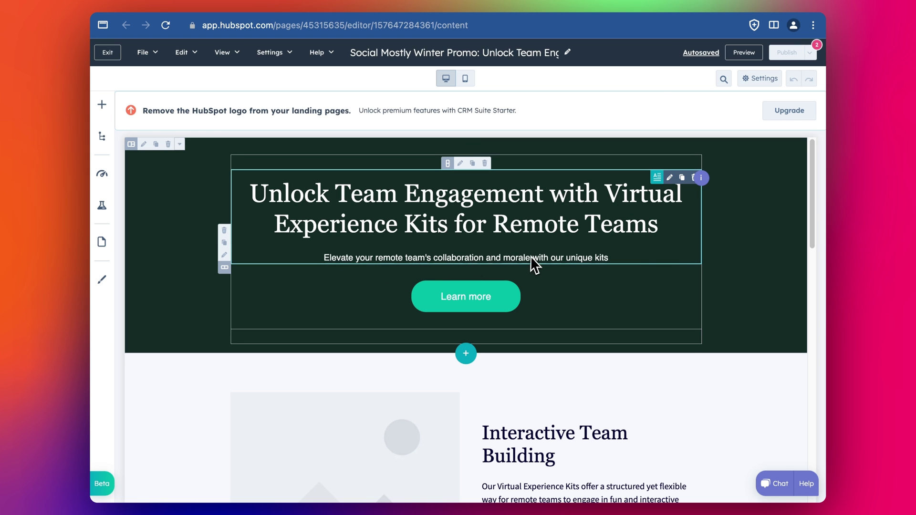
# Step: Review the page down to the footer, check the Learn more button, and open the hero headline for editing
pyautogui.scroll(-5, 572, 296)
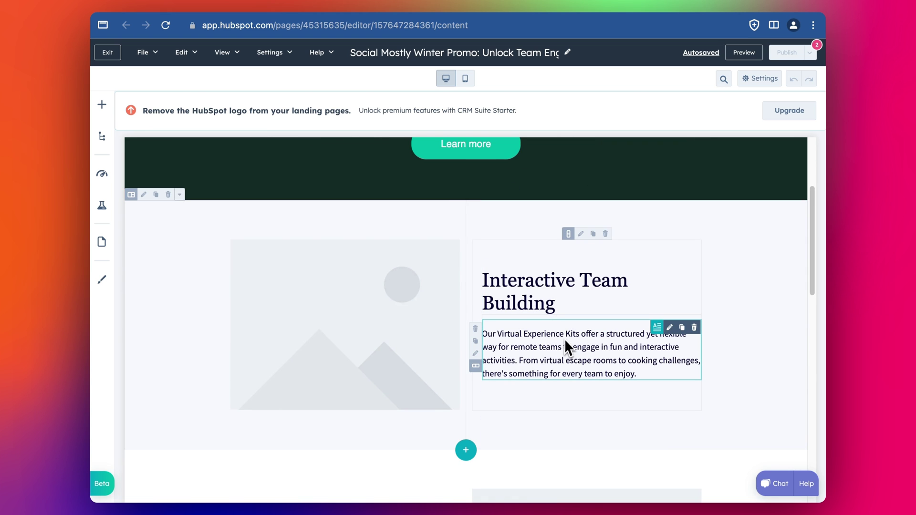
pyautogui.scroll(-3, 566, 341)
pyautogui.scroll(-5, 567, 356)
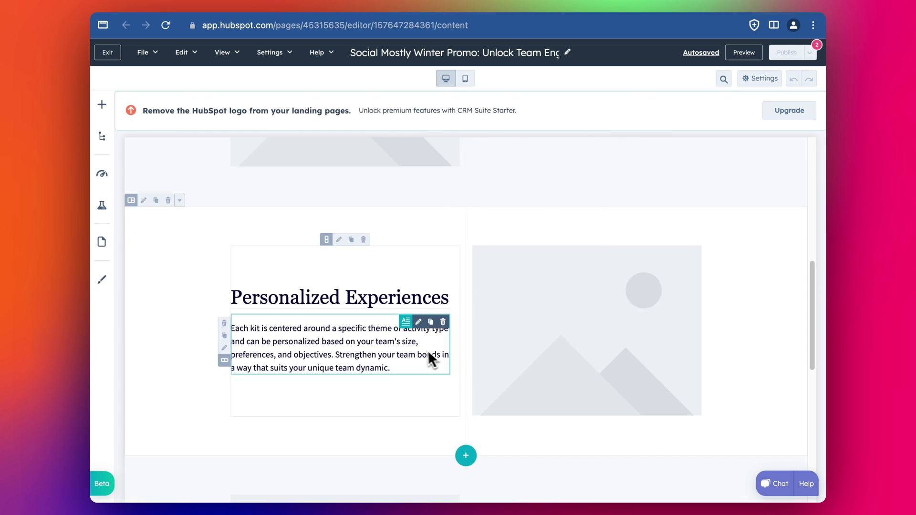
pyautogui.scroll(-6, 544, 342)
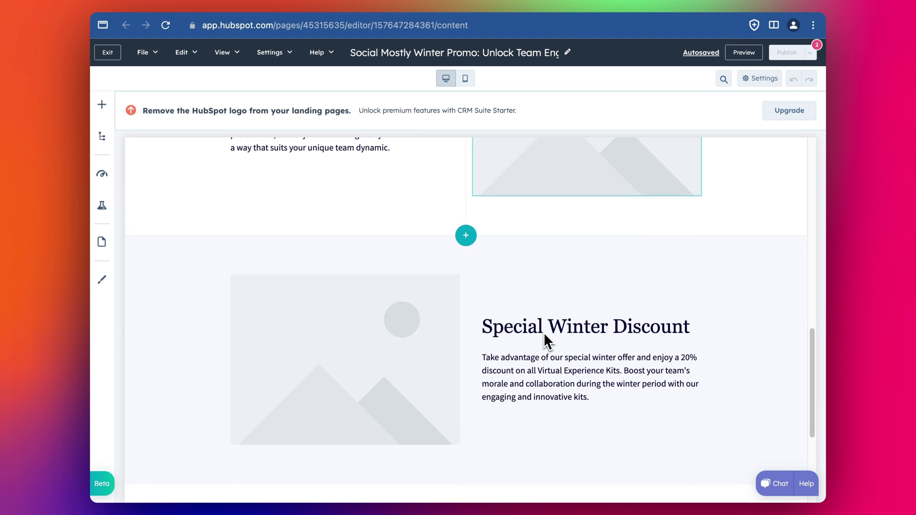
pyautogui.scroll(-2, 558, 377)
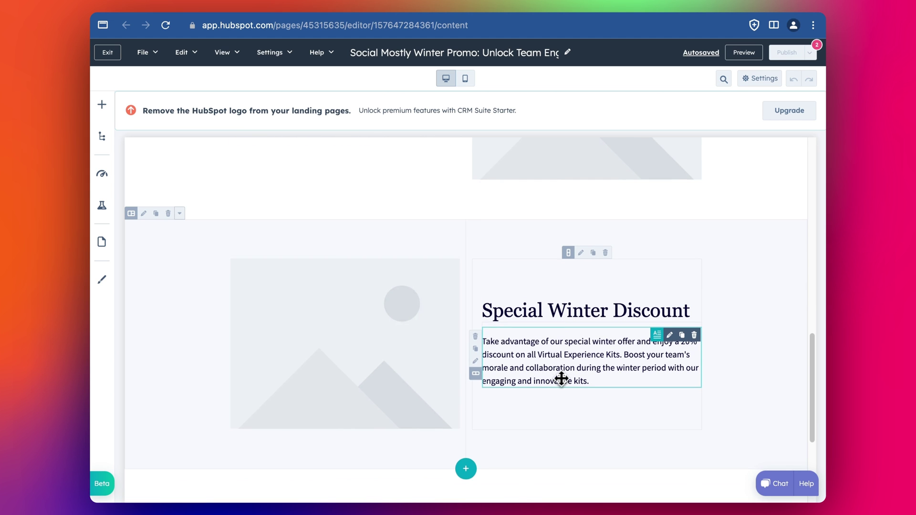
pyautogui.scroll(-4, 574, 371)
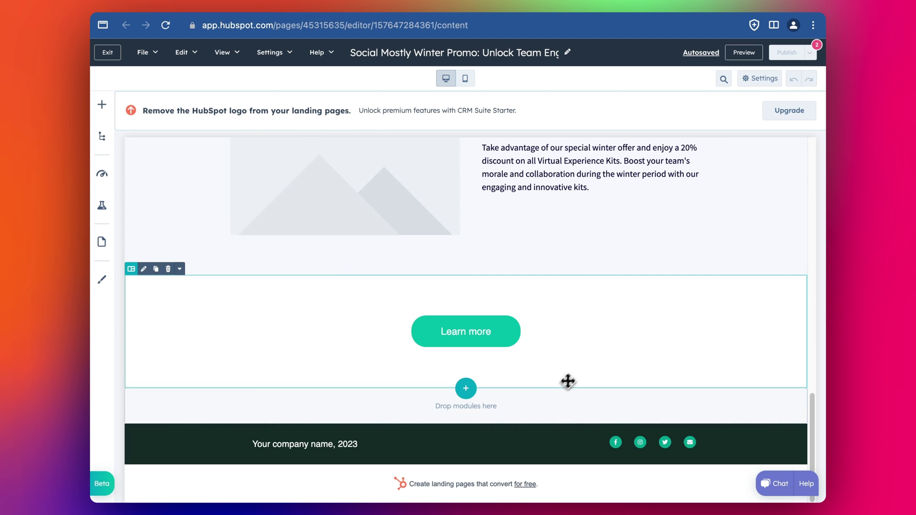
pyautogui.click(468, 331)
pyautogui.scroll(15, 613, 307)
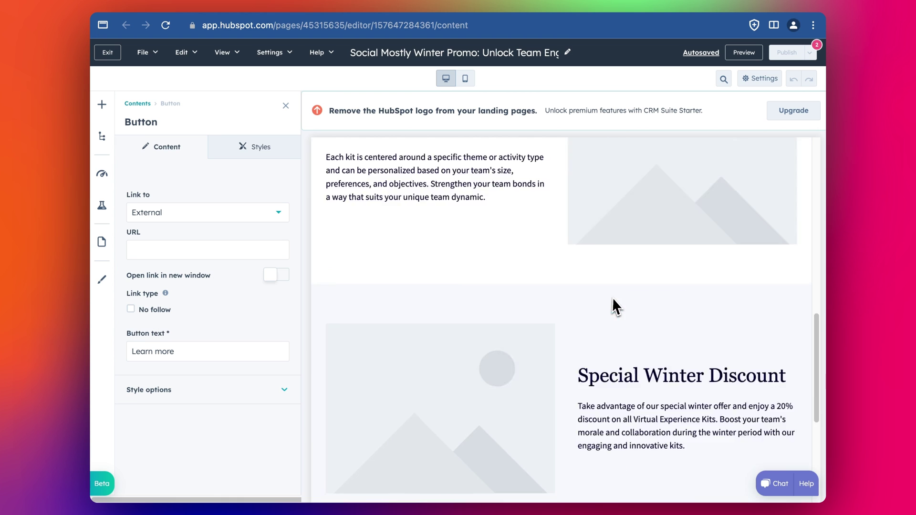
pyautogui.click(606, 239)
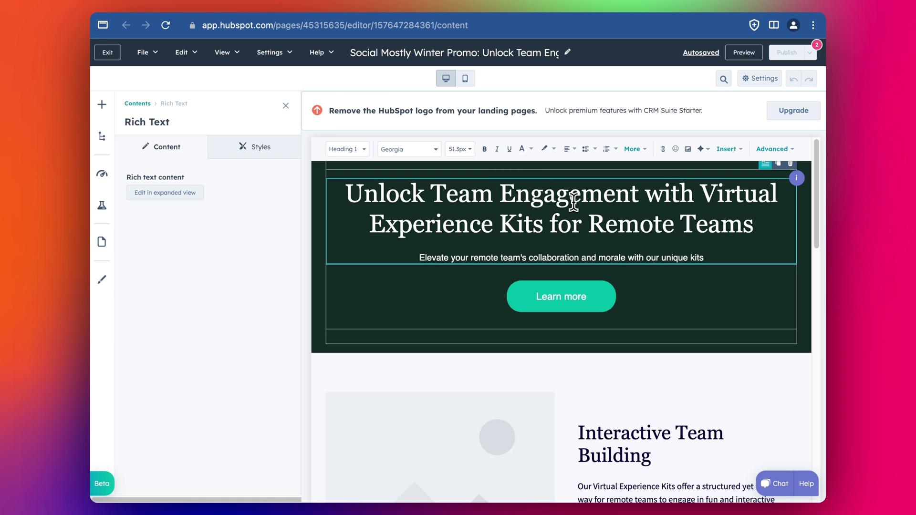
# Step: Delete a stray typed letter and click through the hero subtitle and Learn more button
pyautogui.write('e')
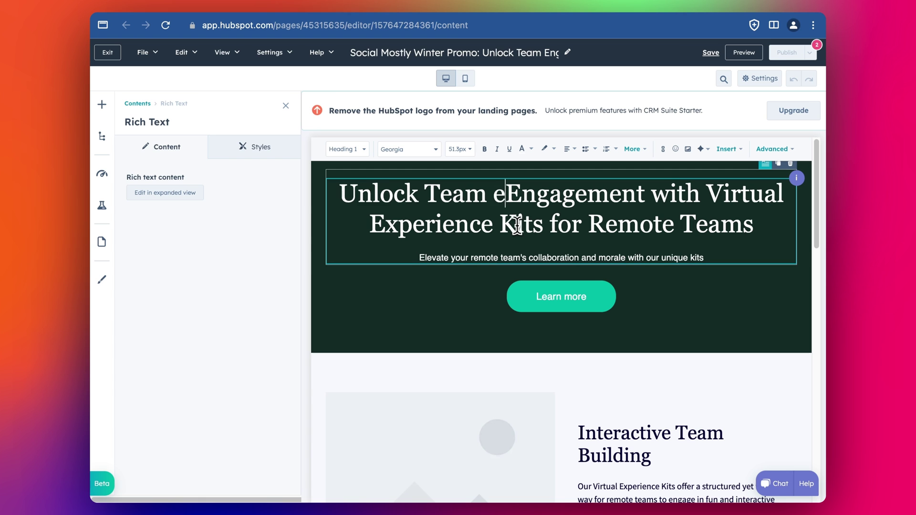
pyautogui.press('BackSpace')
pyautogui.click(596, 258)
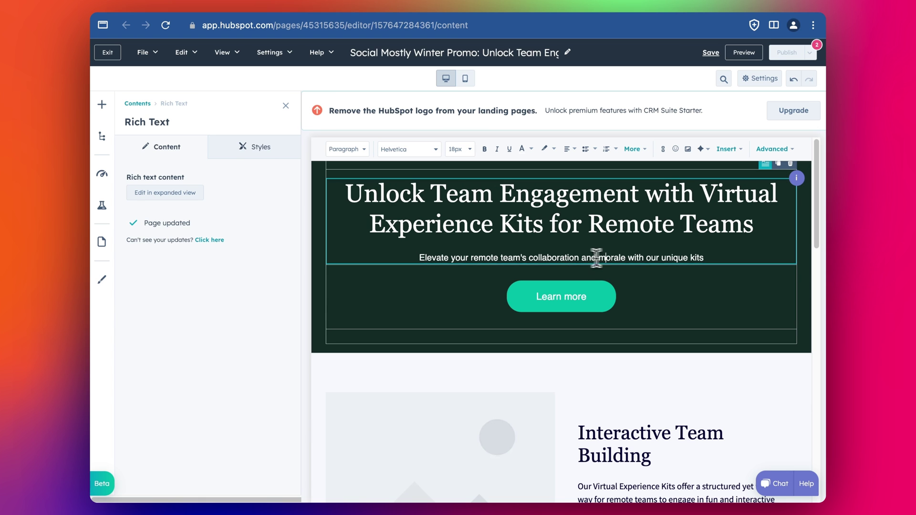
pyautogui.click(578, 296)
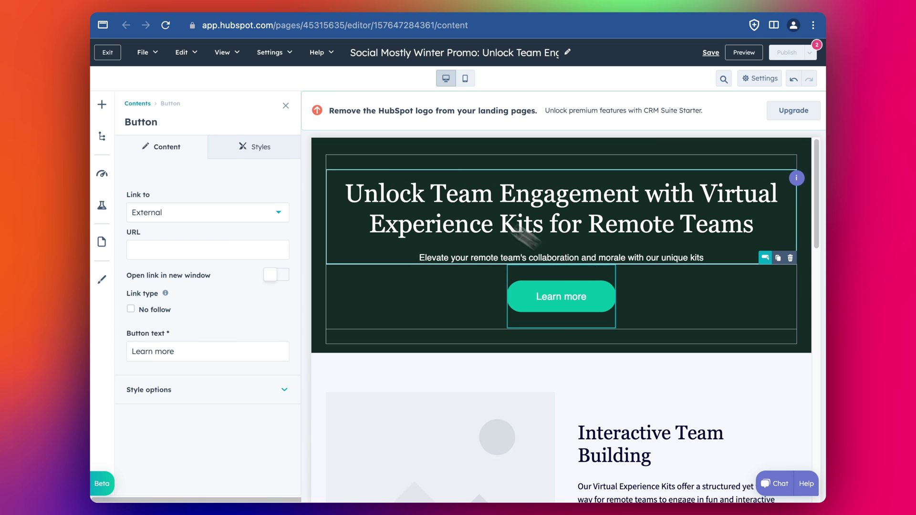
# Step: Review the hero section's background, alignment, spacing and visibility settings, then select all hero heading text
pyautogui.click(388, 152)
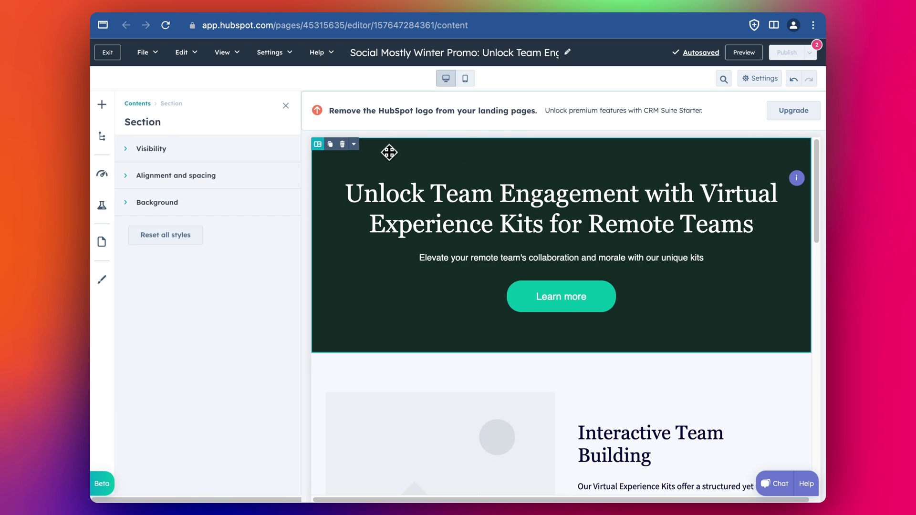
pyautogui.click(175, 204)
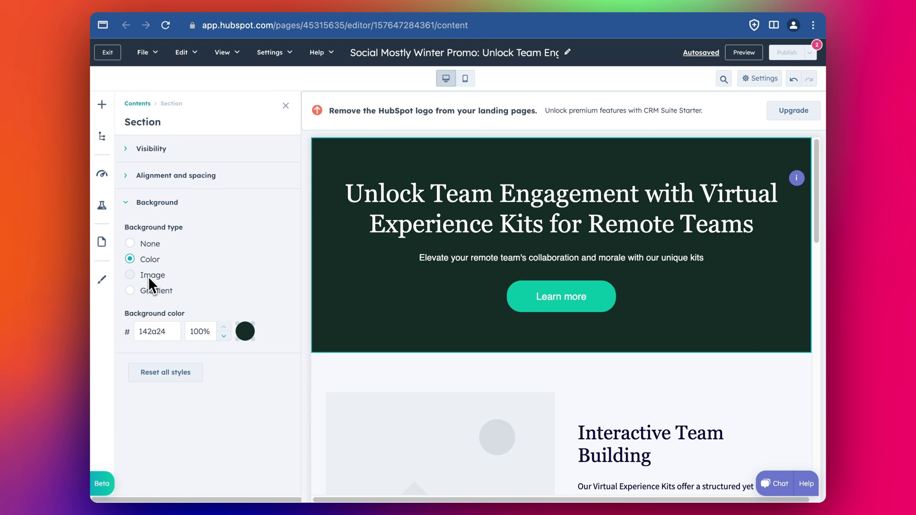
pyautogui.click(159, 175)
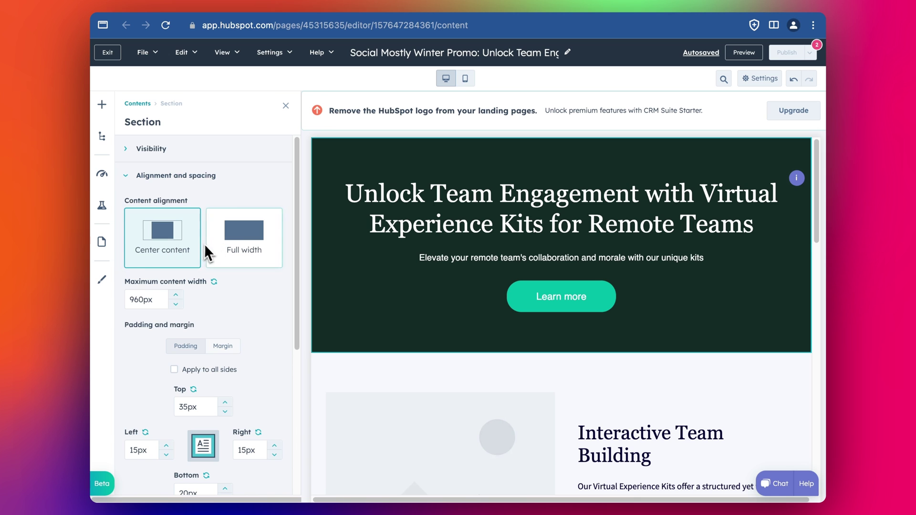
pyautogui.scroll(-2, 210, 274)
pyautogui.scroll(2, 208, 277)
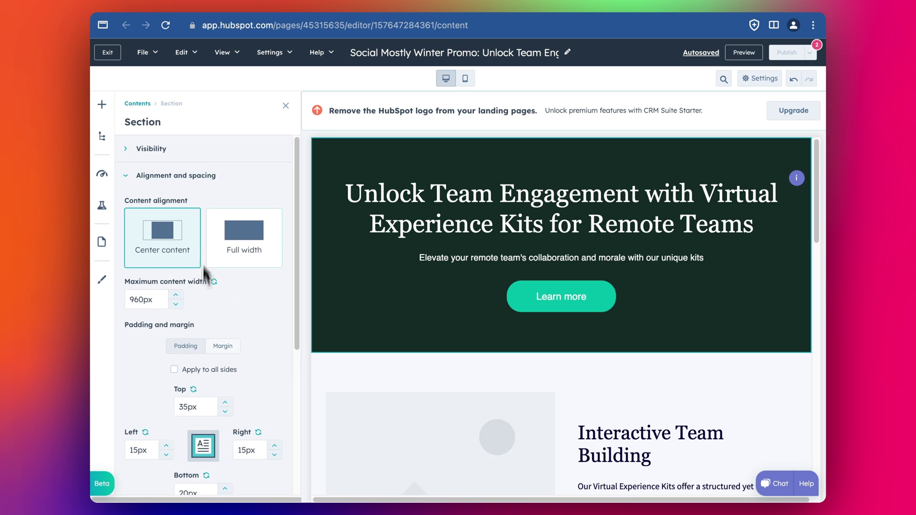
pyautogui.click(175, 158)
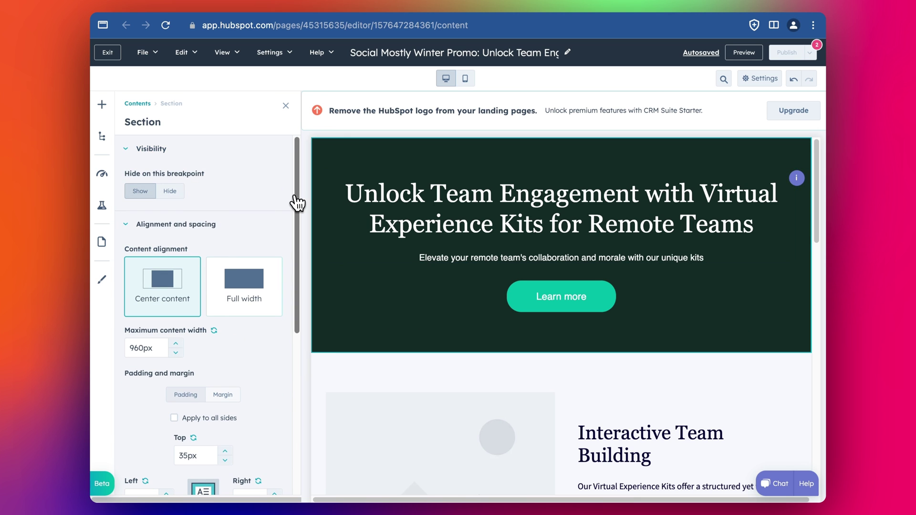
pyautogui.scroll(-6, 241, 204)
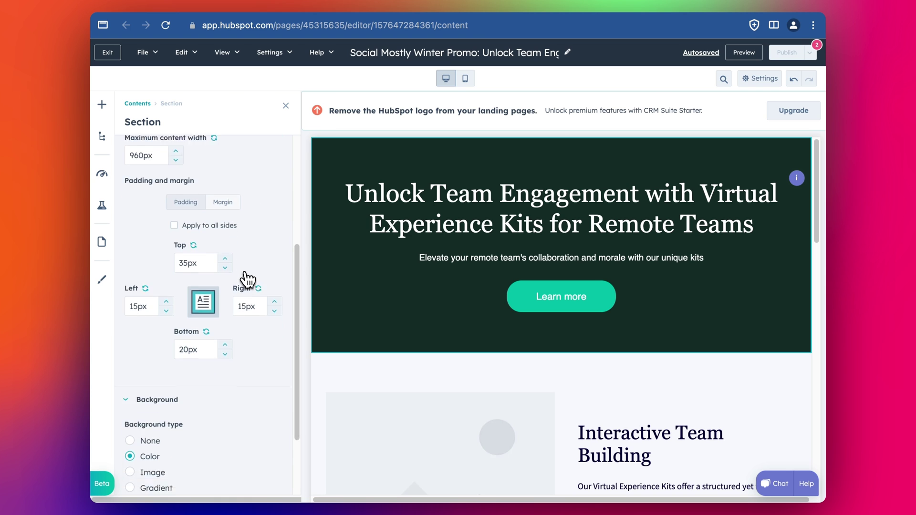
pyautogui.scroll(6, 247, 280)
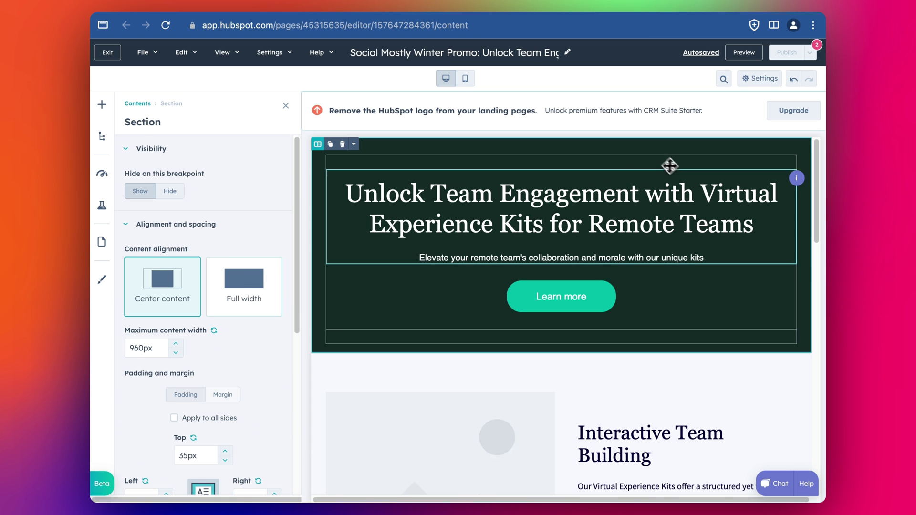
pyautogui.click(655, 206)
pyautogui.hotkey('ctrl', 'a')
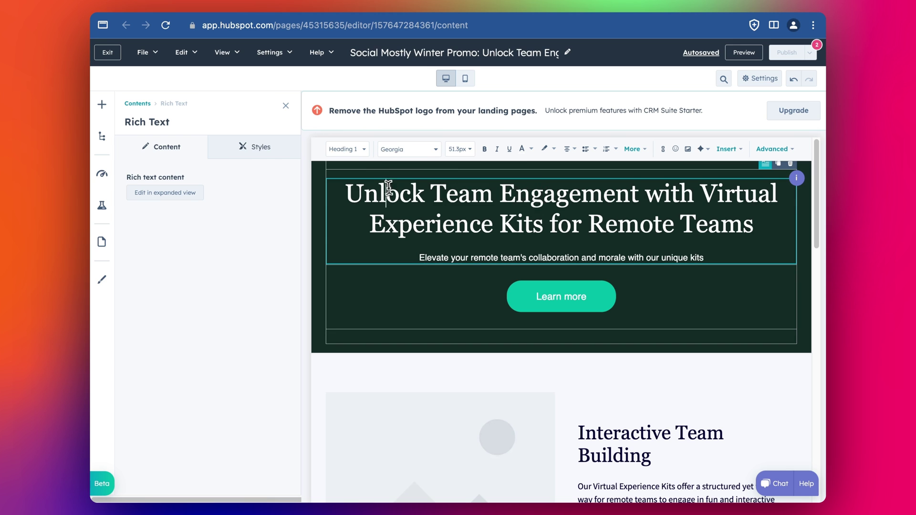
pyautogui.moveTo(347, 193); pyautogui.dragTo(755, 224)
pyautogui.click(426, 150)
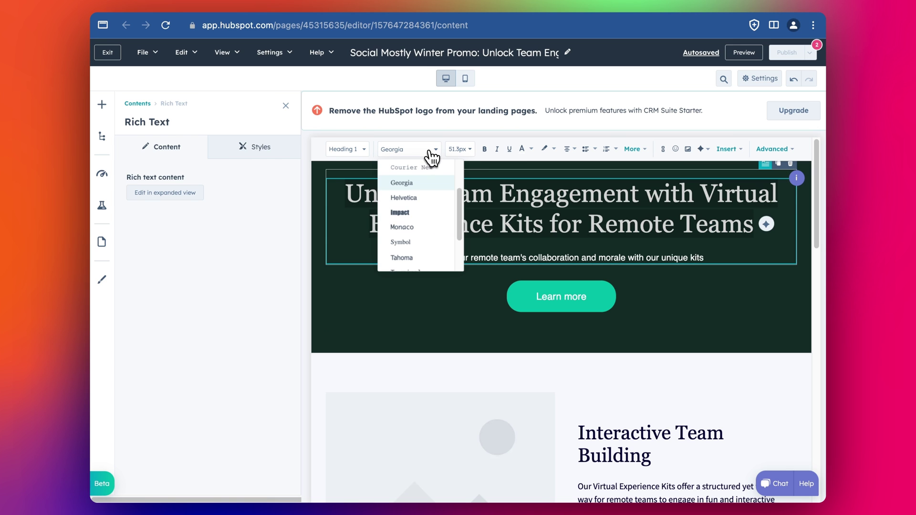
pyautogui.scroll(3, 419, 203)
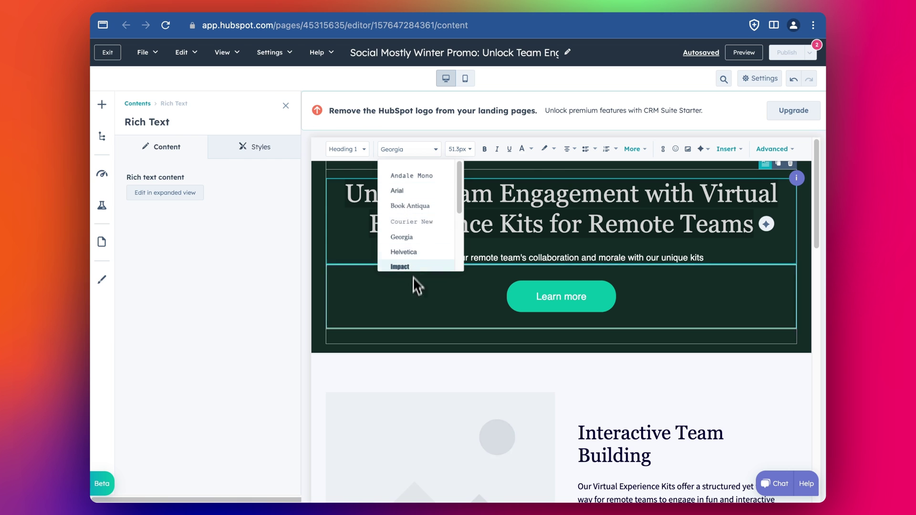
pyautogui.click(414, 192)
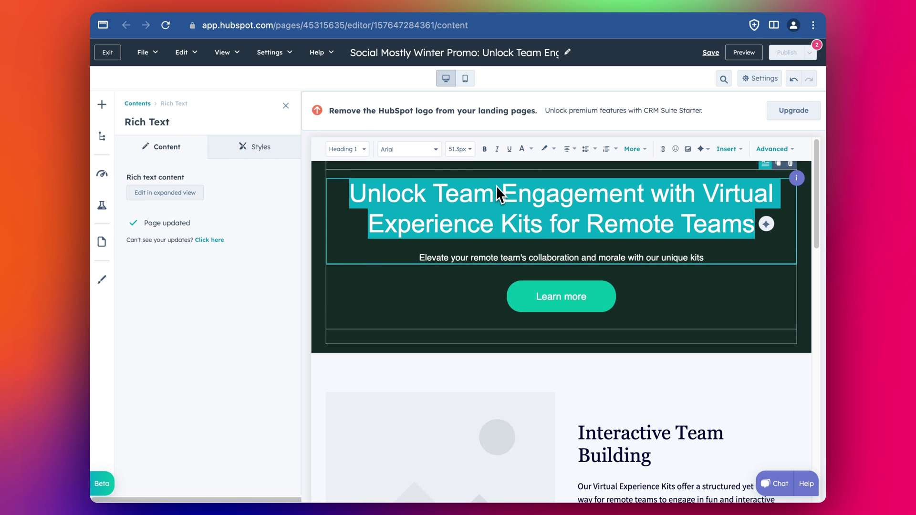
pyautogui.click(485, 149)
pyautogui.click(572, 221)
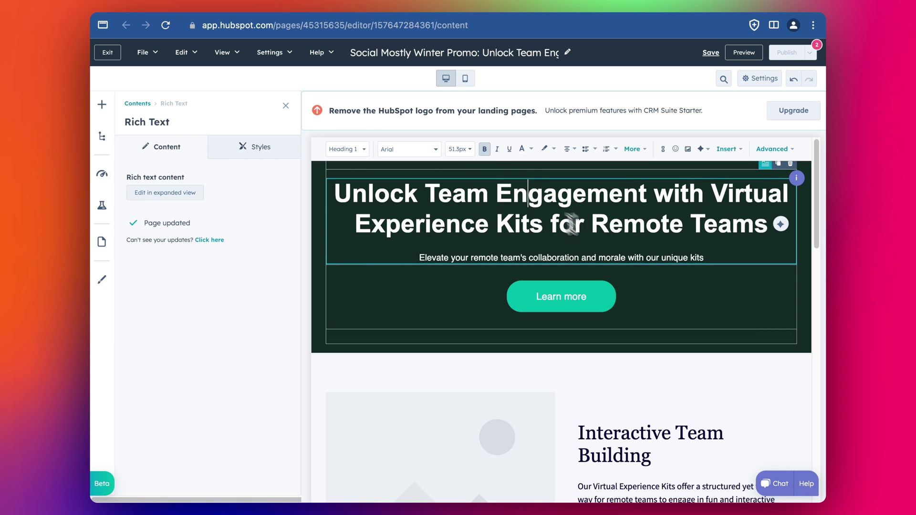
pyautogui.scroll(-1, 544, 239)
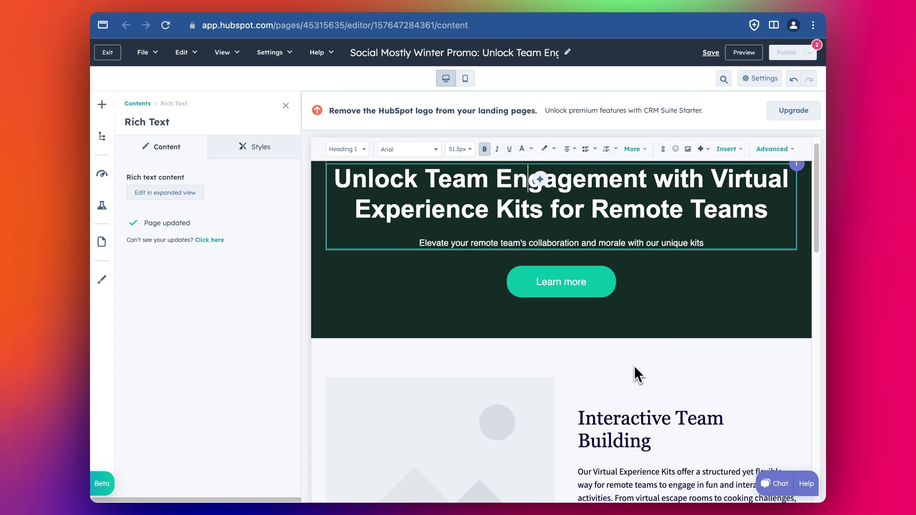
pyautogui.hotkey('ctrl', 'z')
pyautogui.hotkey('ctrl', 'z')
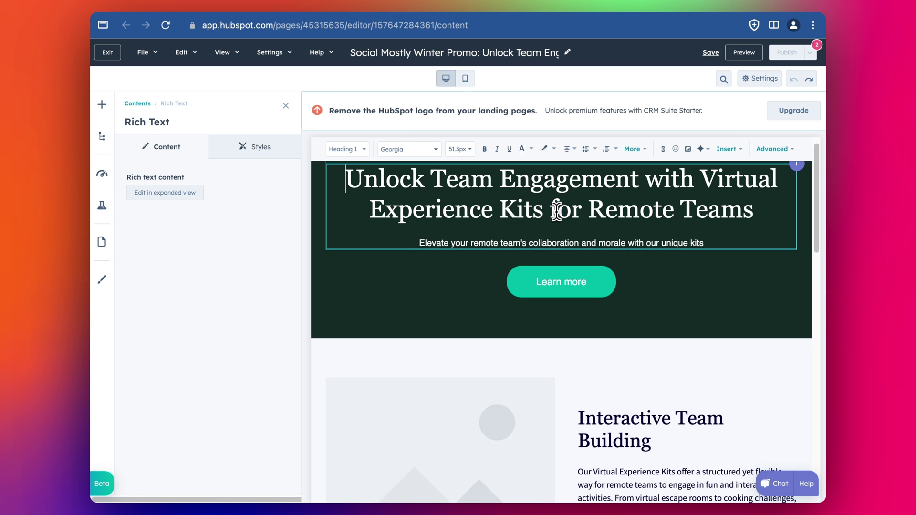
pyautogui.scroll(1, 533, 191)
pyautogui.scroll(-6, 612, 224)
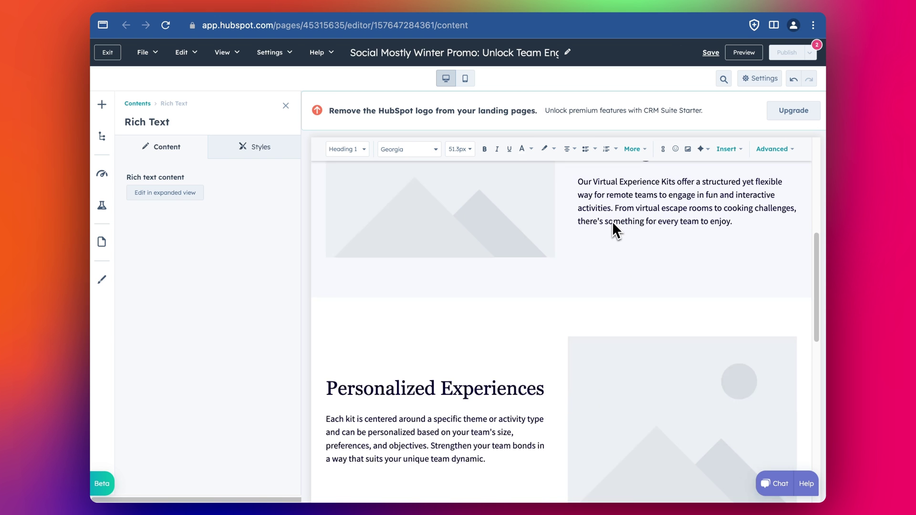
pyautogui.scroll(6, 613, 229)
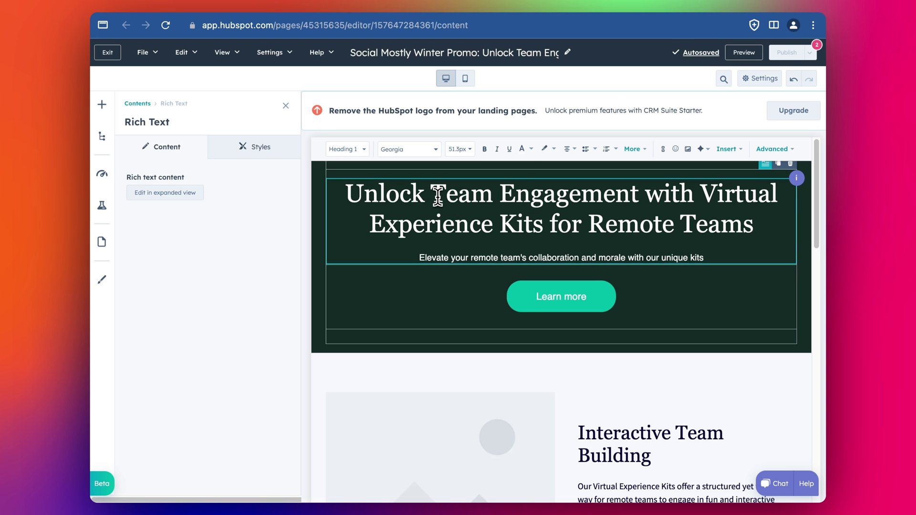
# Step: Rewrite the hero heading with the AI Change tone > Heartfelt option and insert the result
pyautogui.moveTo(399, 190); pyautogui.dragTo(691, 216)
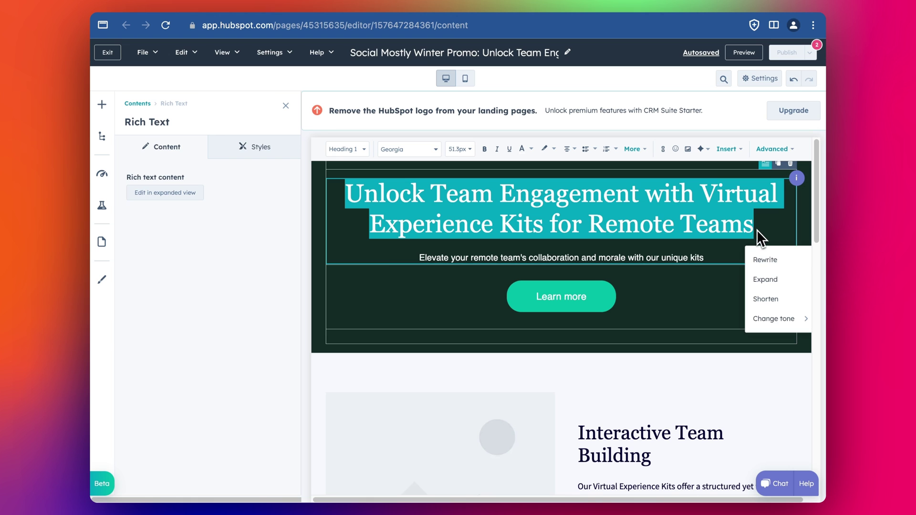
pyautogui.click(765, 319)
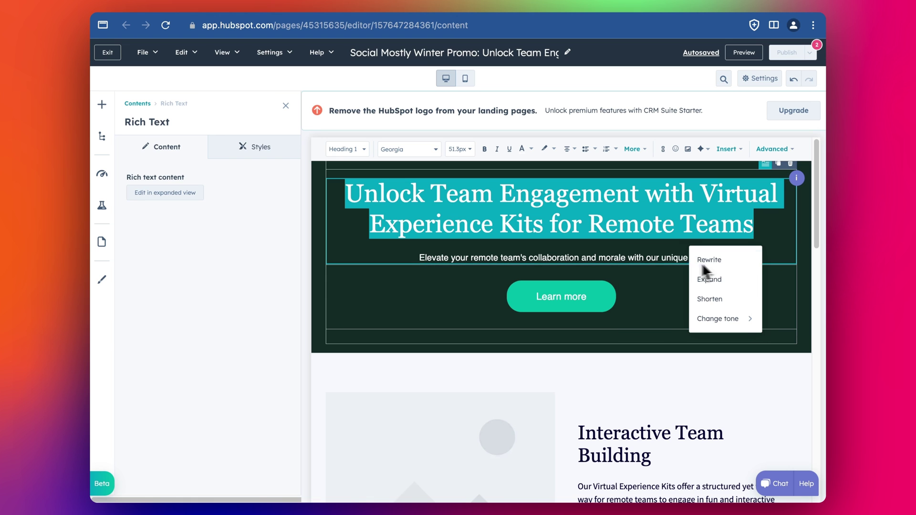
pyautogui.moveTo(715, 315)
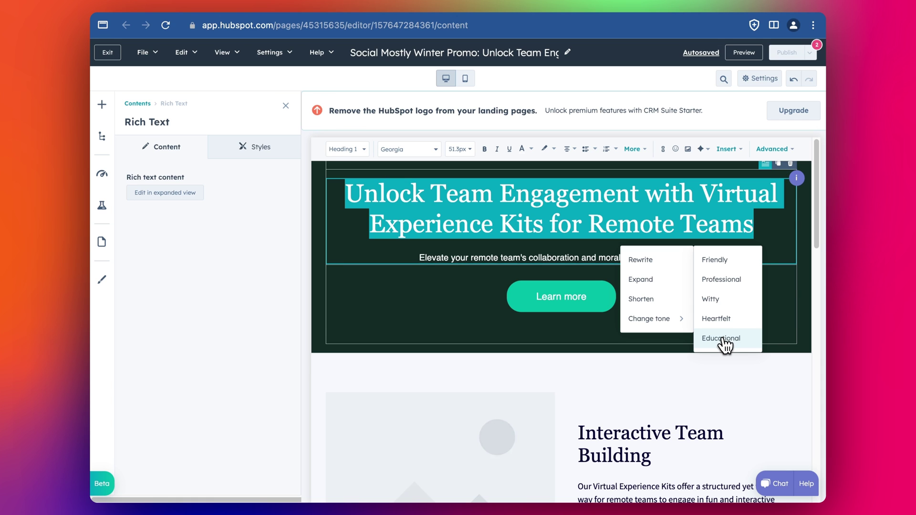
pyautogui.click(717, 322)
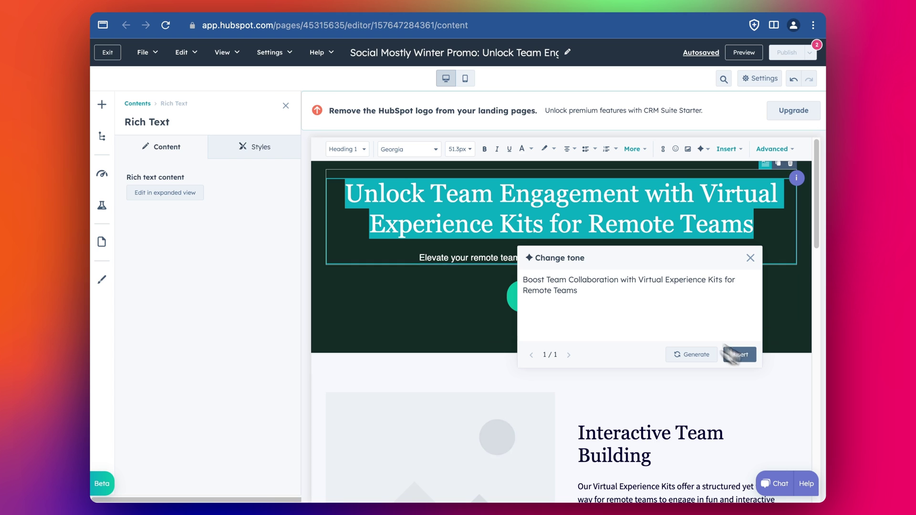
pyautogui.click(739, 355)
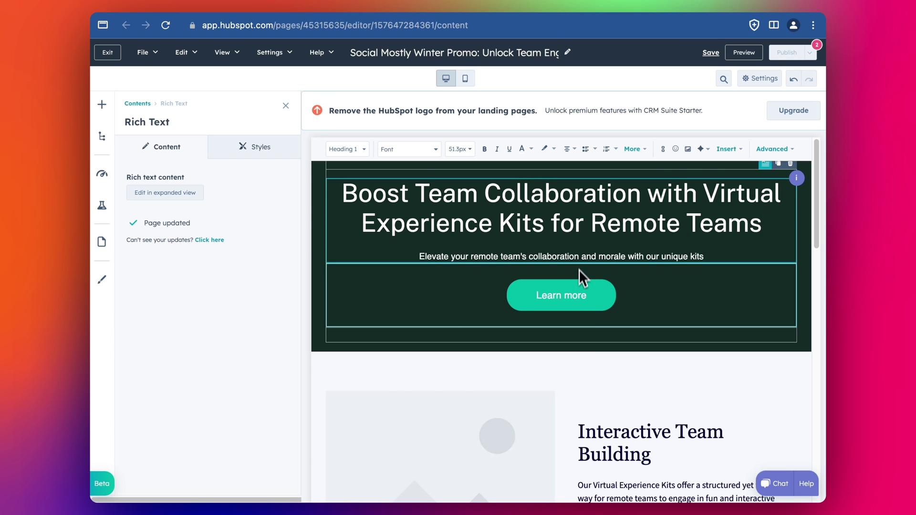
# Step: Set the rewritten hero heading's font back to Georgia
pyautogui.click(612, 432)
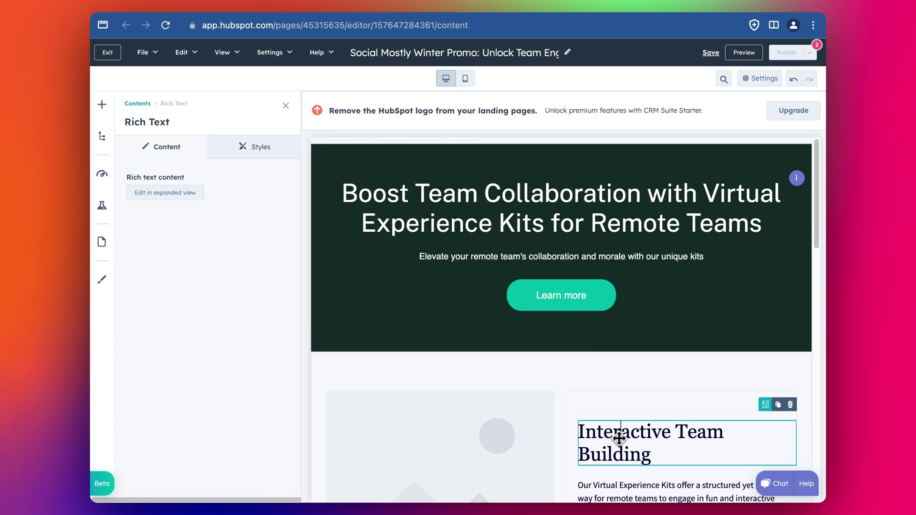
pyautogui.click(479, 210)
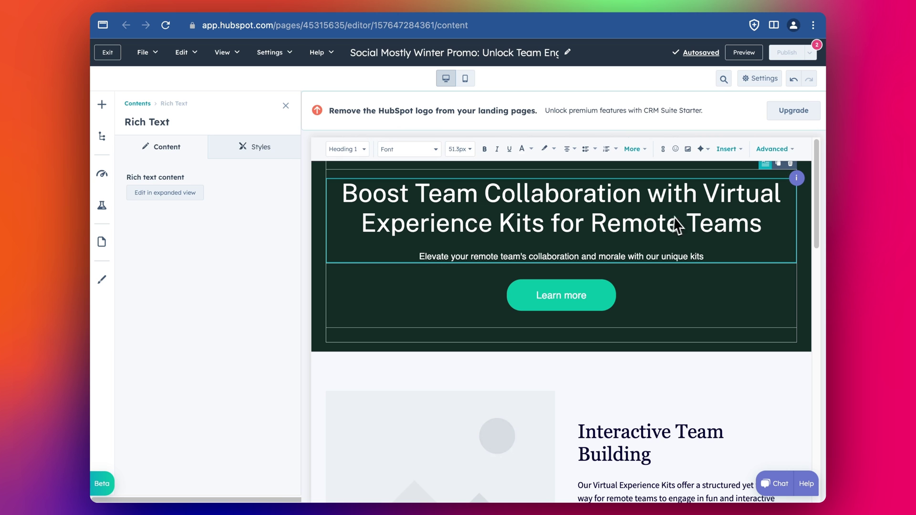
pyautogui.moveTo(778, 222); pyautogui.dragTo(336, 192)
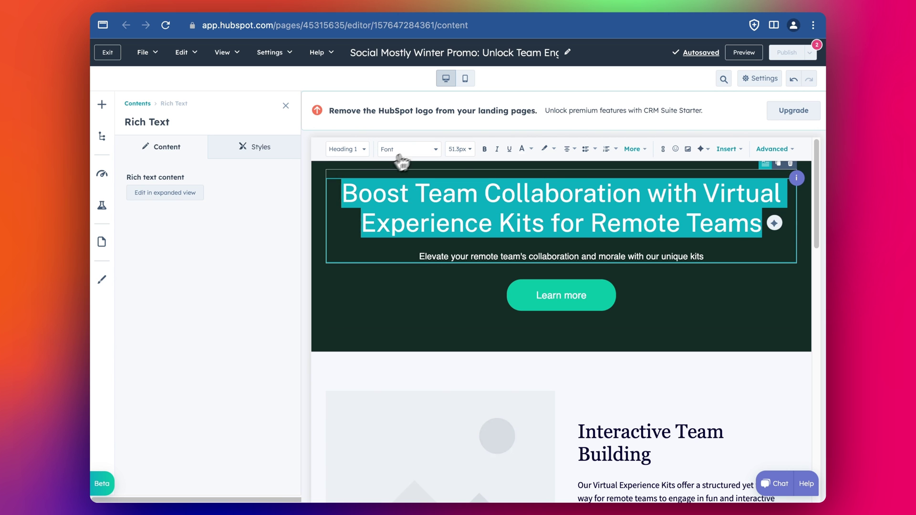
pyautogui.click(409, 149)
pyautogui.click(432, 237)
pyautogui.click(460, 260)
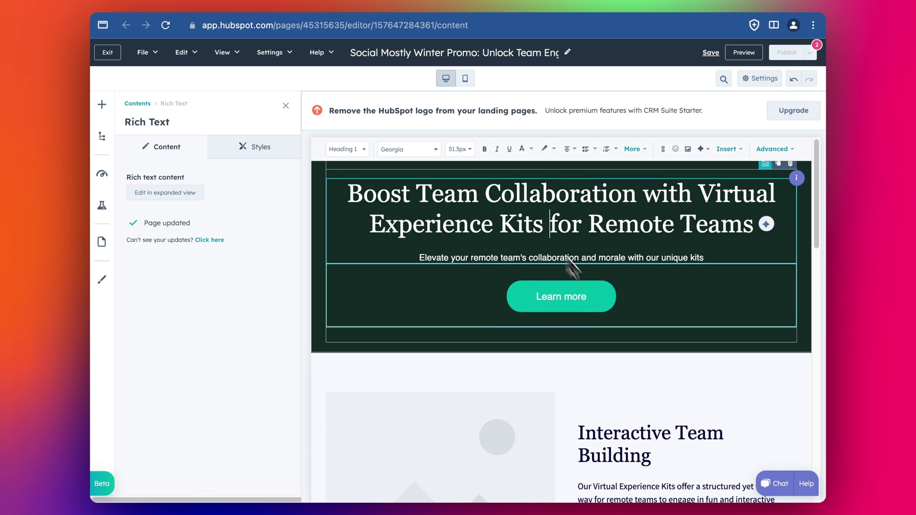
# Step: Scroll down to the Interactive Team Building paragraph and place the caret in it
pyautogui.scroll(-2, 614, 315)
pyautogui.scroll(-2, 620, 353)
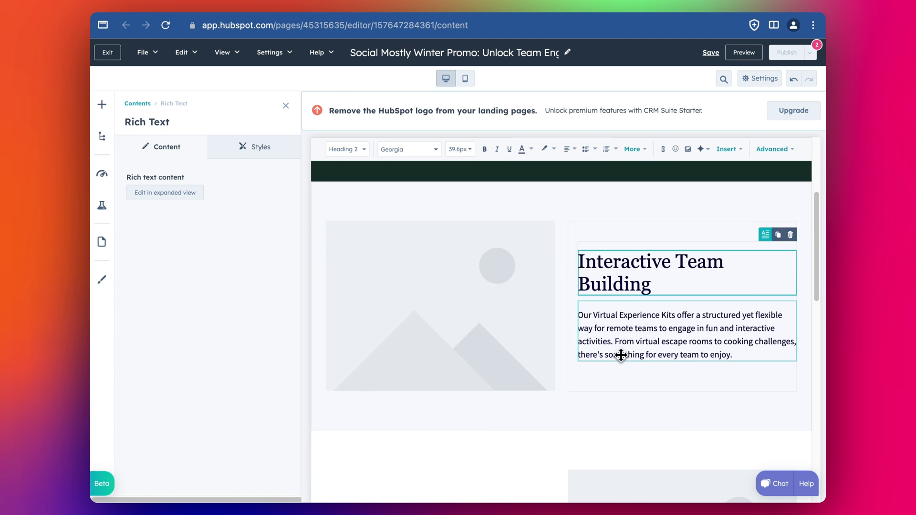
pyautogui.click(620, 354)
pyautogui.scroll(-3, 618, 361)
pyautogui.scroll(-10, 619, 361)
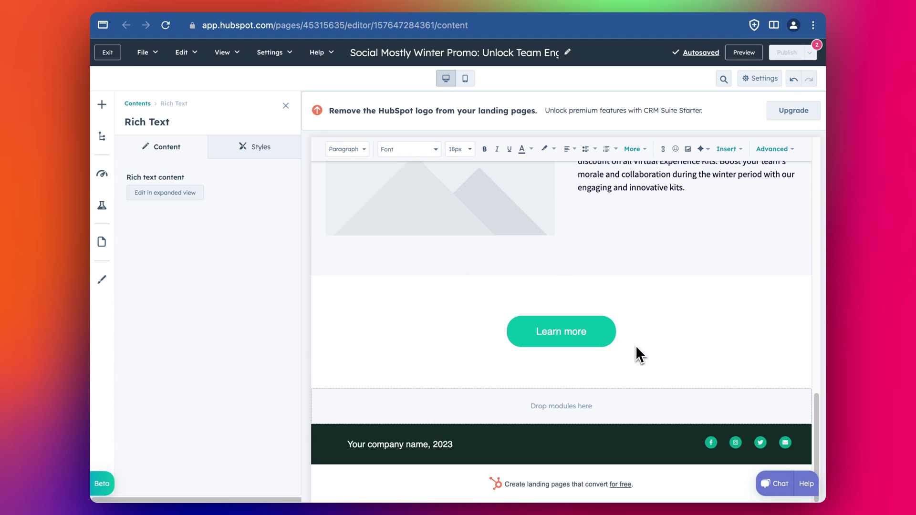
# Step: Preview the page, test the Learn more link, scroll the full preview, then go Back to the editor
pyautogui.scroll(15, 639, 355)
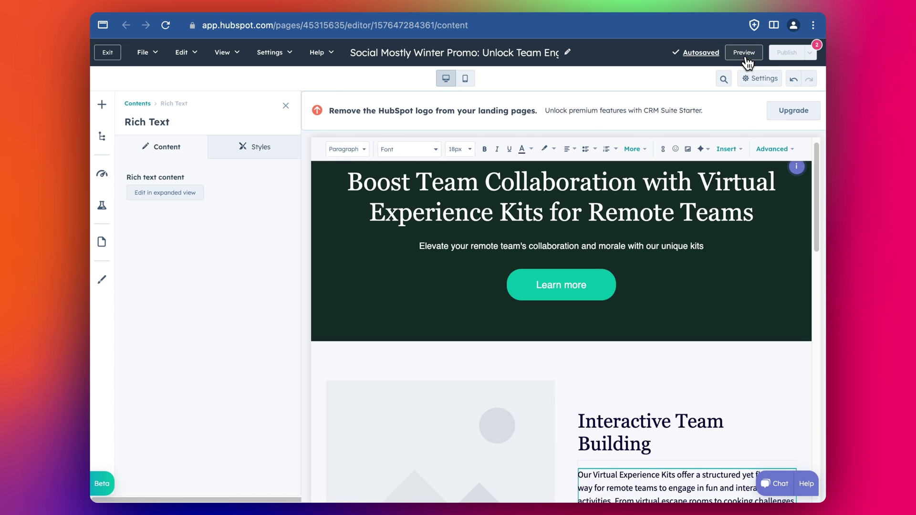
pyautogui.click(744, 53)
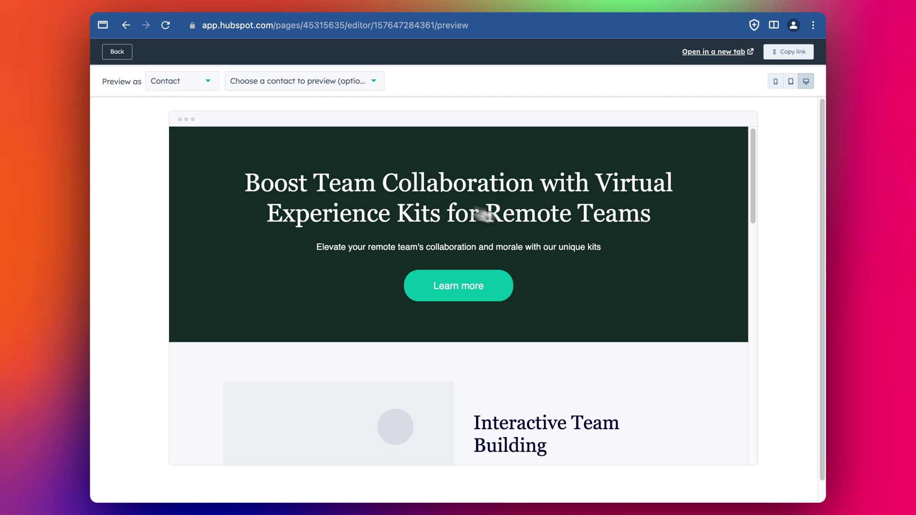
pyautogui.click(474, 302)
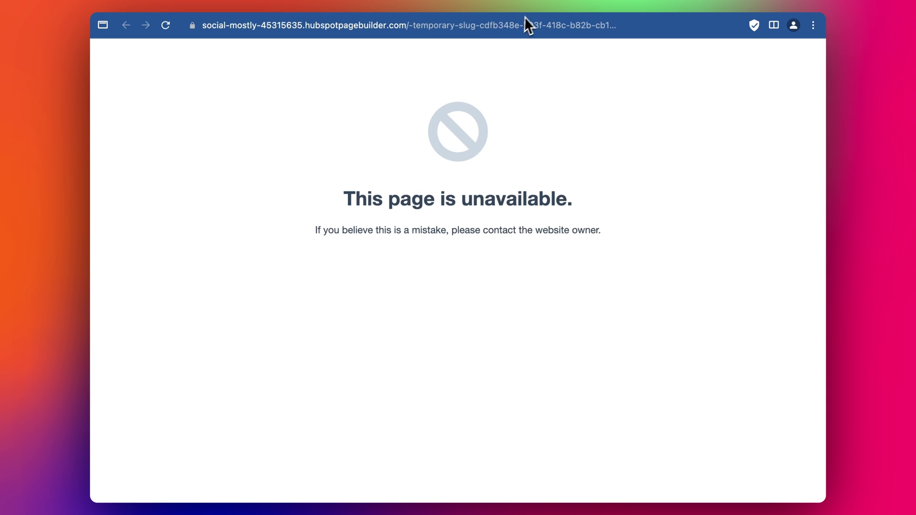
pyautogui.press('super+w')
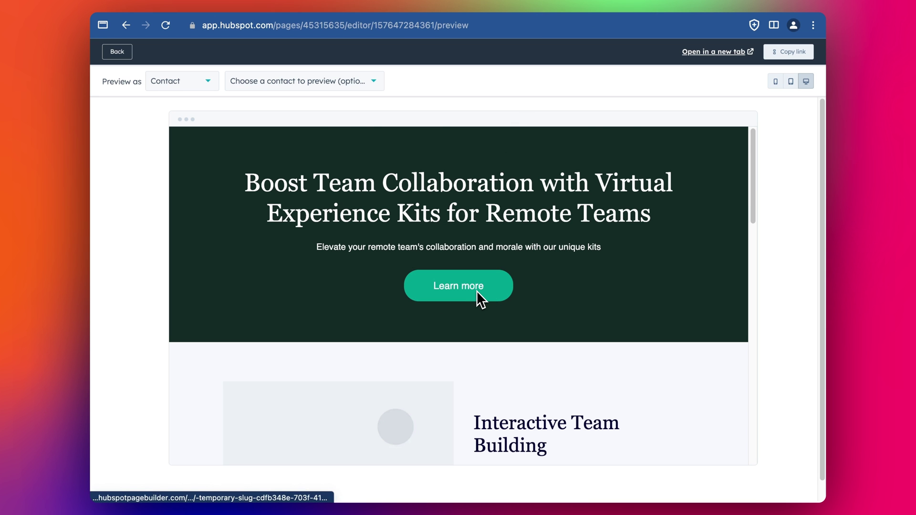
pyautogui.scroll(-5, 476, 288)
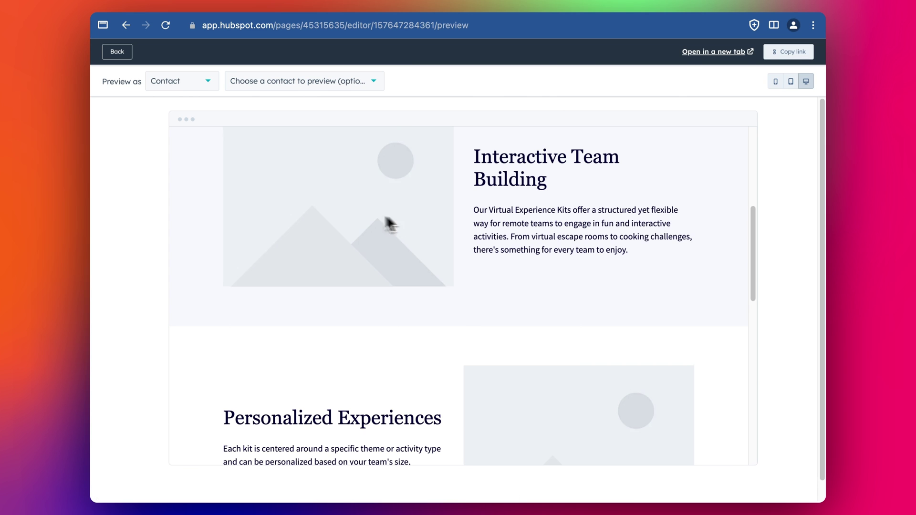
pyautogui.scroll(-1, 453, 229)
pyautogui.scroll(-10, 525, 241)
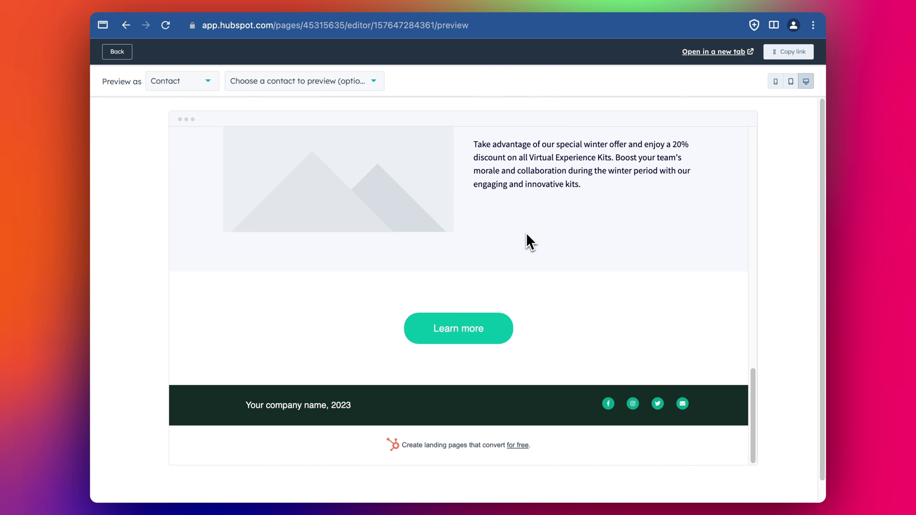
pyautogui.scroll(10, 435, 388)
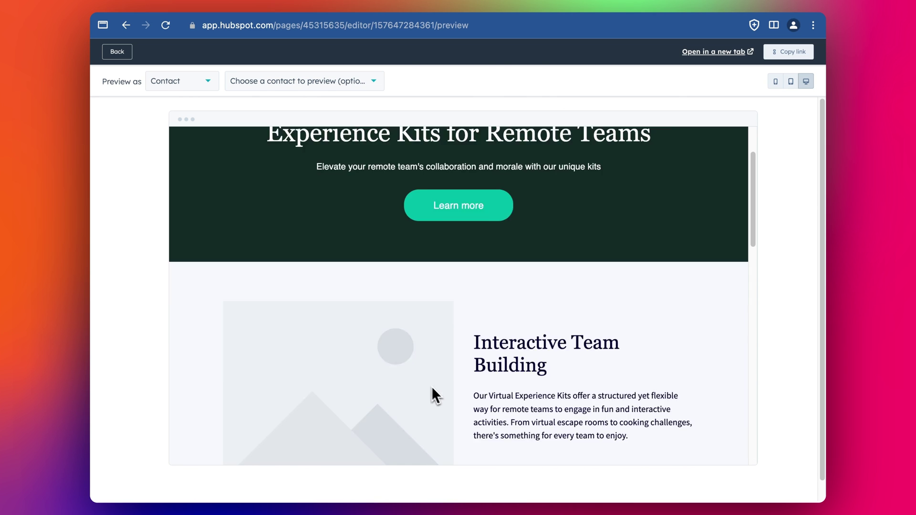
pyautogui.click(117, 51)
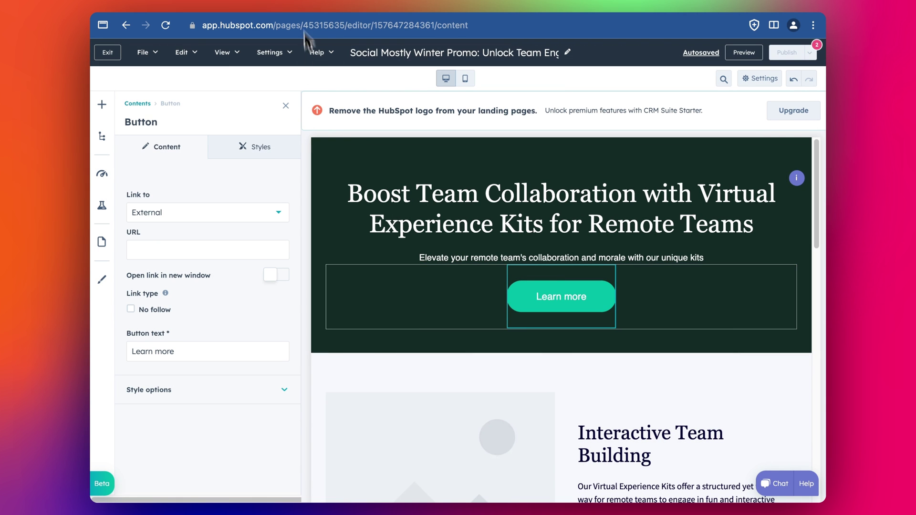
# Step: On chatspot.ai, start a free chat, dismiss the beta welcome dialog and focus the message box
pyautogui.click(236, 8)
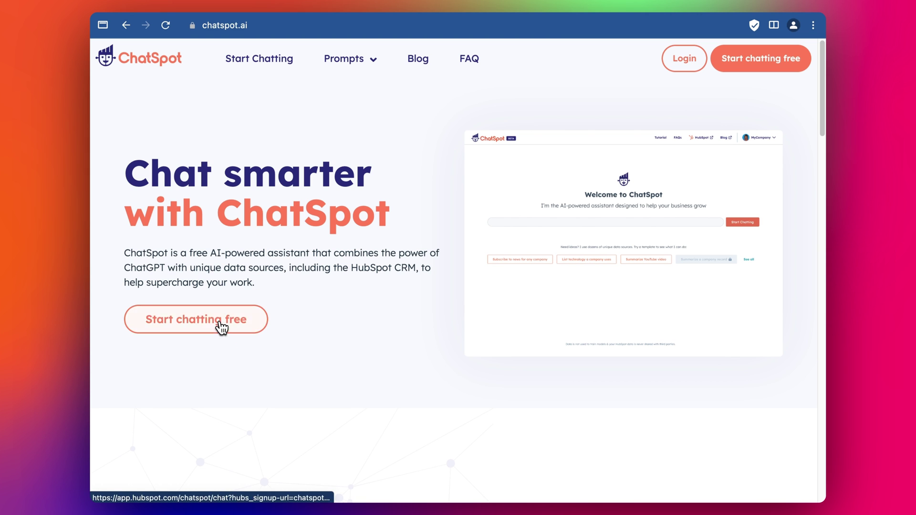
pyautogui.click(220, 324)
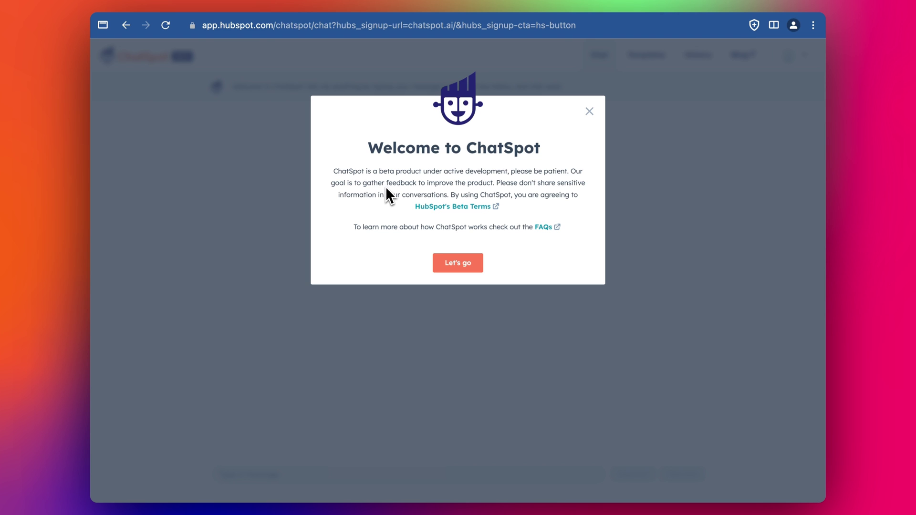
pyautogui.click(456, 267)
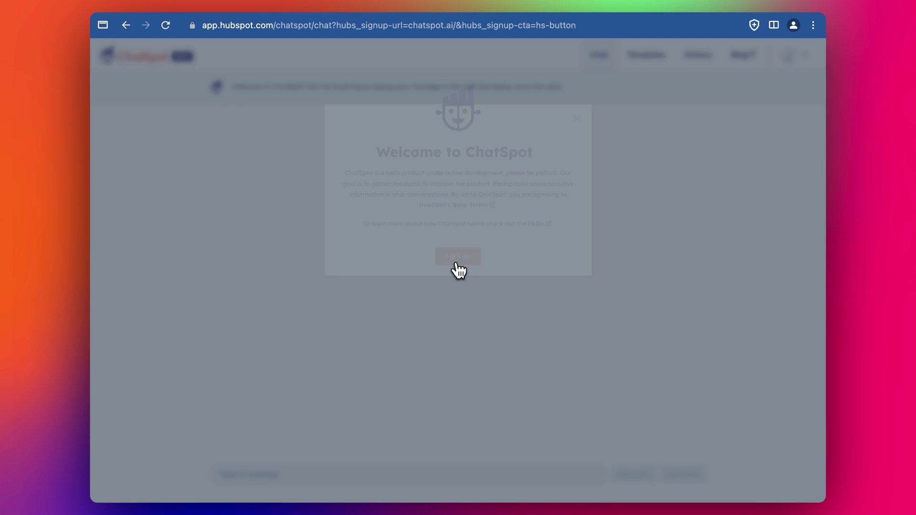
pyautogui.click(288, 475)
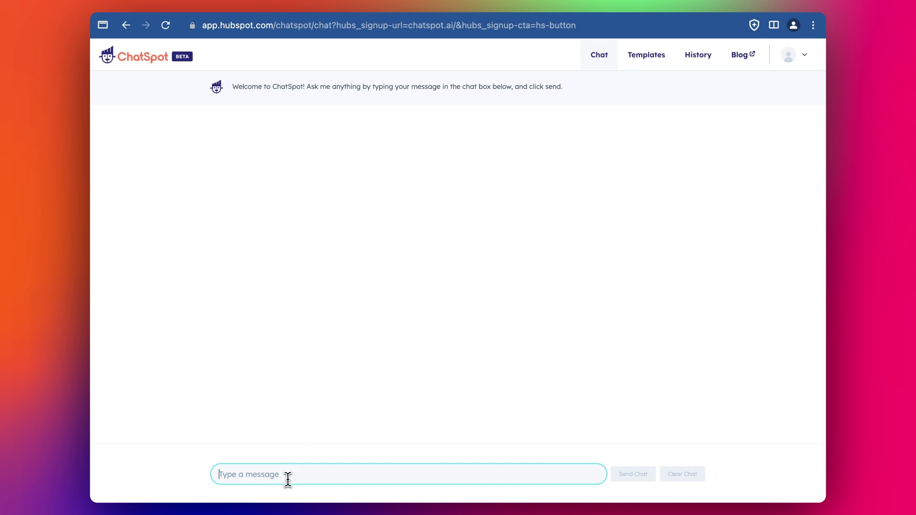
# Step: Send an image prompt to ChatSpot, then copy it back into the message box
pyautogui.write('Cre')
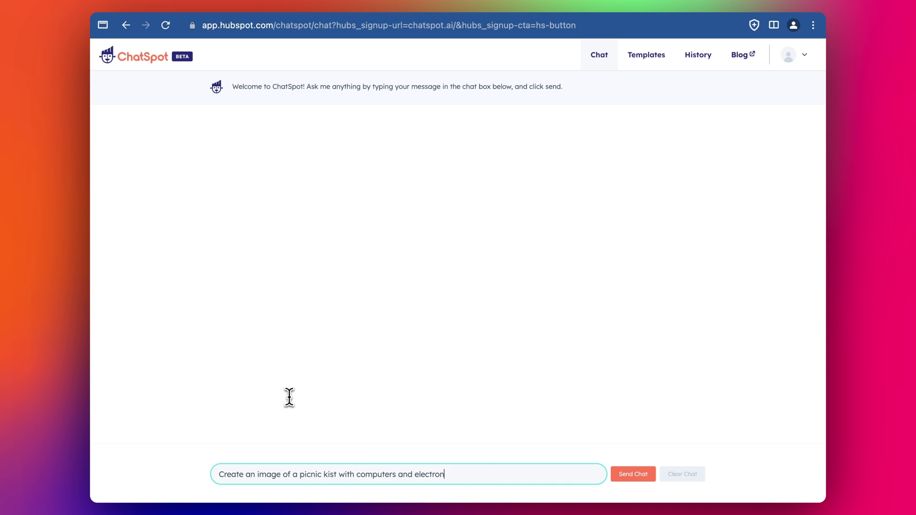
pyautogui.press('Return')
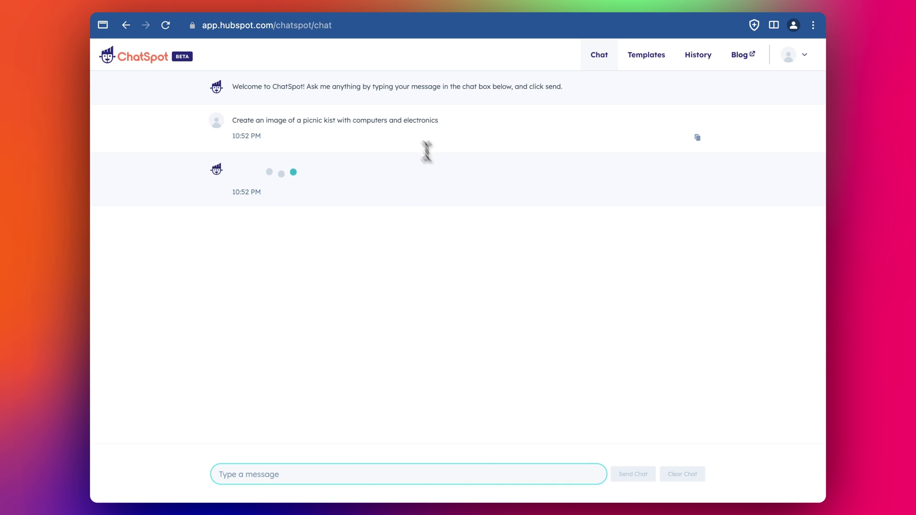
pyautogui.tripleClick(383, 117)
pyautogui.hotkey('ctrl', 'c')
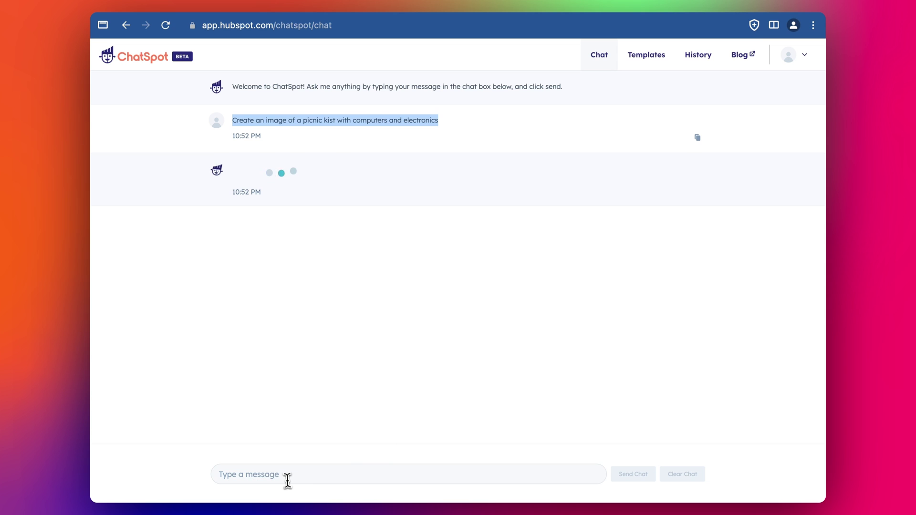
pyautogui.click(287, 477)
pyautogui.hotkey('ctrl', 'v')
# Step: Change 'kist' to 'basket' with people around it, send, and download the resulting picnic image
pyautogui.press('super+Tab')
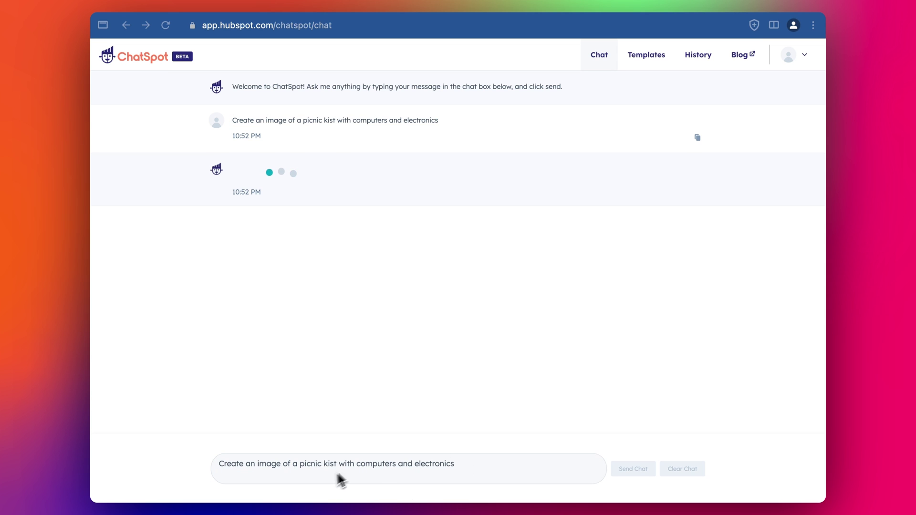
pyautogui.click(333, 465)
pyautogui.press('BackSpace')
pyautogui.click(489, 468)
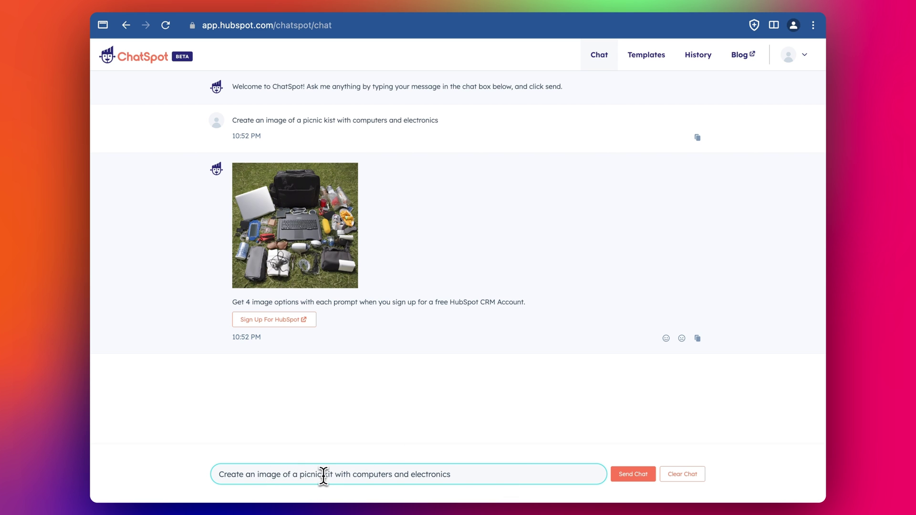
pyautogui.write('basket')
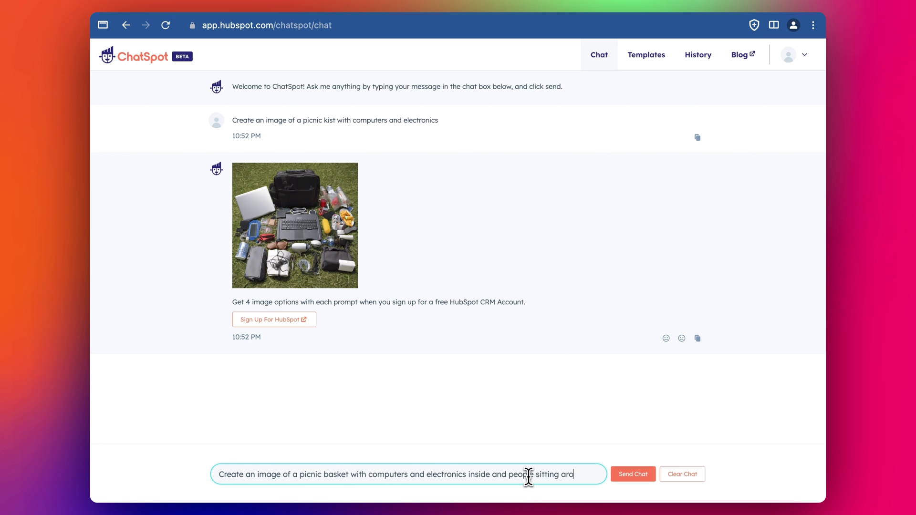
pyautogui.write('und the outside')
pyautogui.click(645, 477)
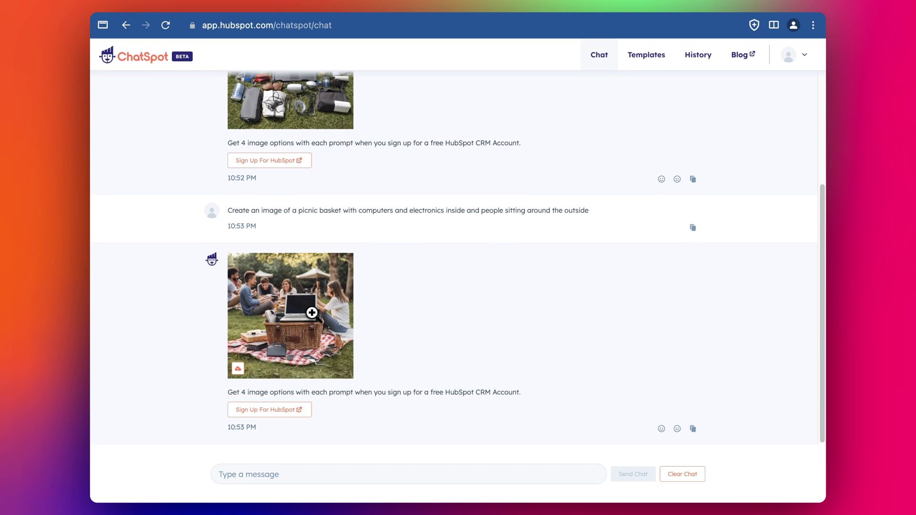
pyautogui.click(293, 312)
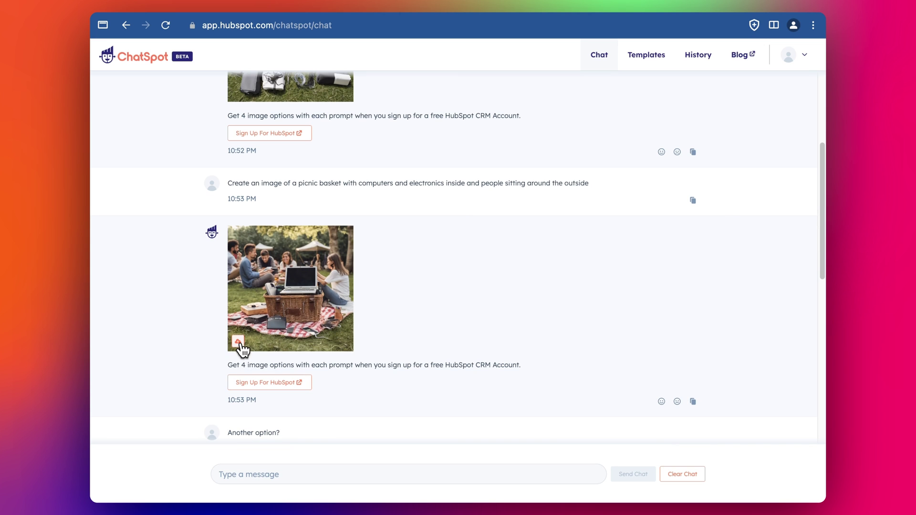
pyautogui.click(238, 342)
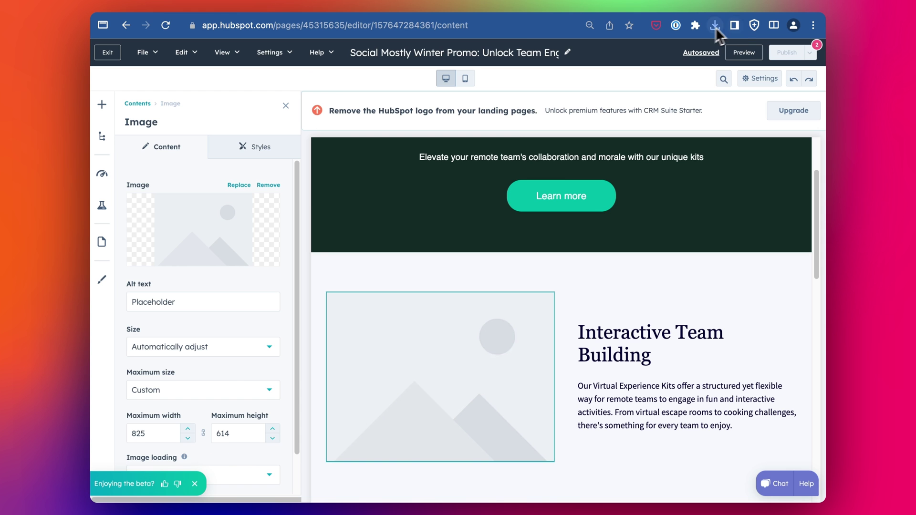
# Step: Upload the downloaded picnic png into the image picker and open its file details
pyautogui.click(714, 27)
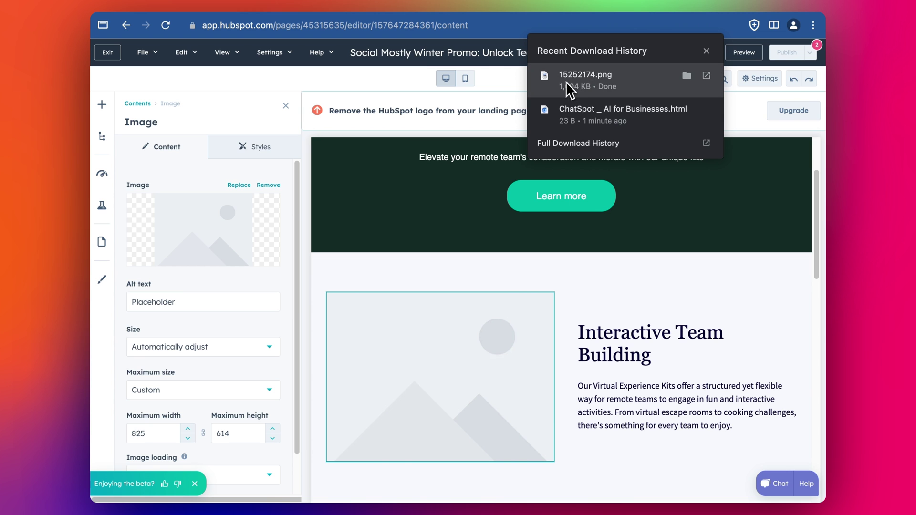
pyautogui.moveTo(586, 79); pyautogui.dragTo(314, 177)
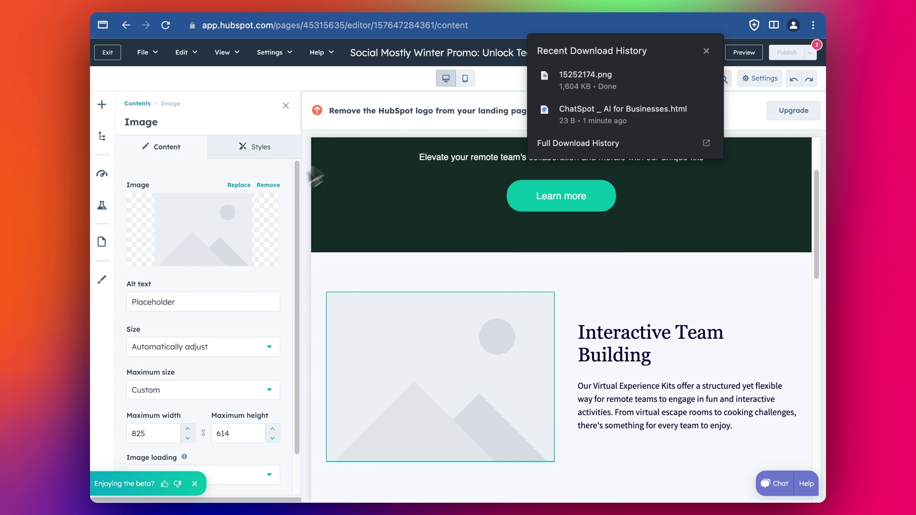
pyautogui.click(239, 185)
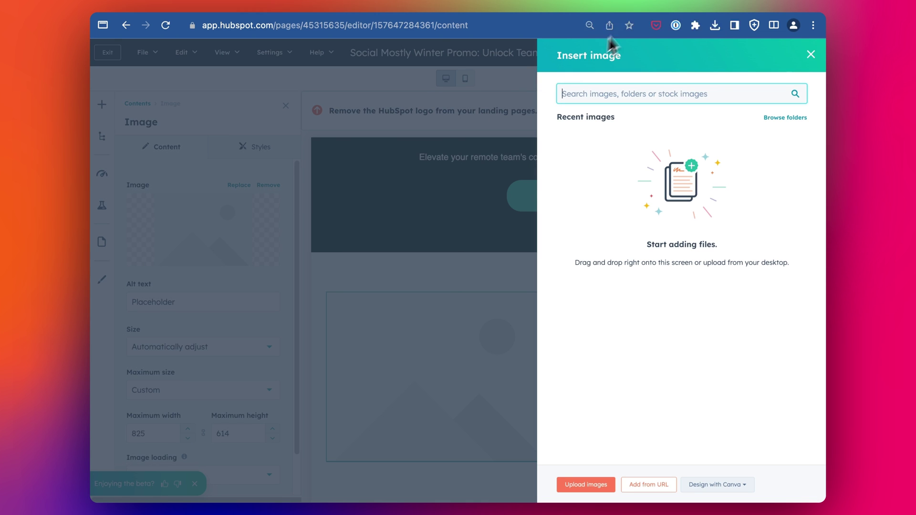
pyautogui.click(716, 29)
pyautogui.moveTo(593, 88); pyautogui.dragTo(671, 236)
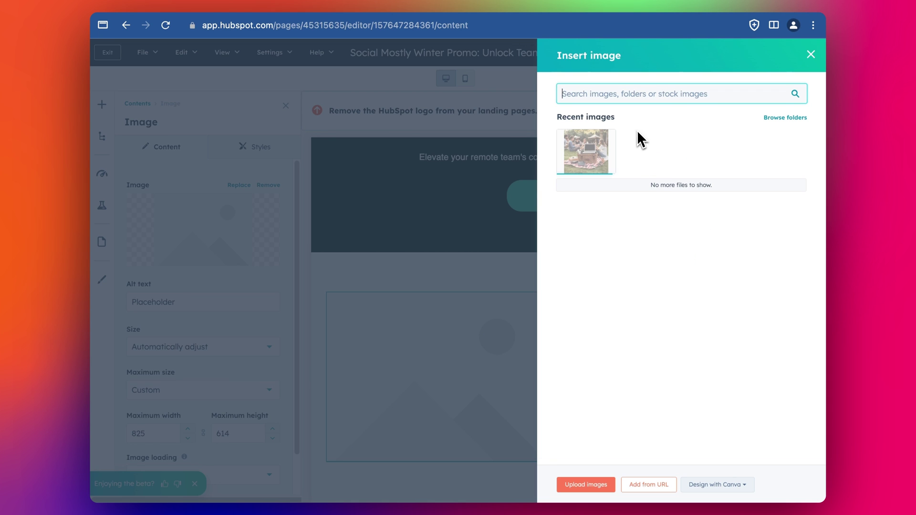
pyautogui.moveTo(585, 152)
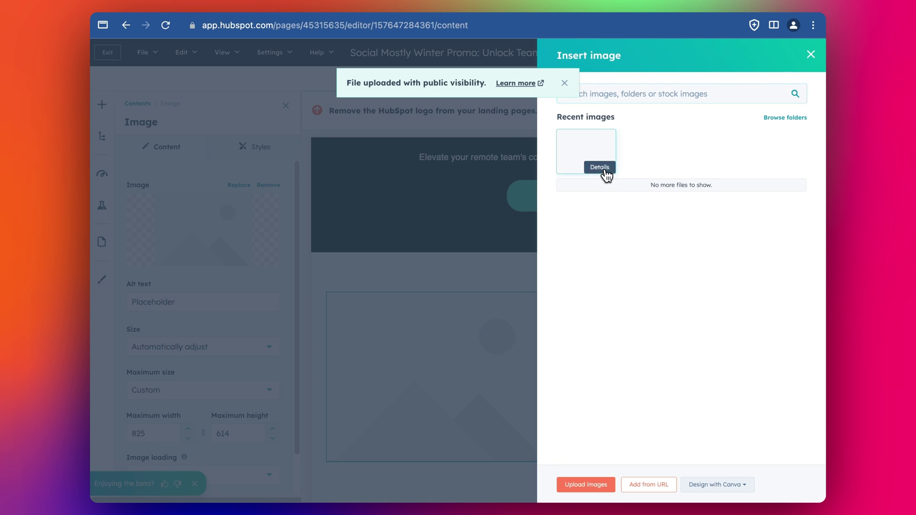
pyautogui.click(603, 169)
# Step: Rename the image 'Picnic with computers' and use the same text as its alt text
pyautogui.click(566, 84)
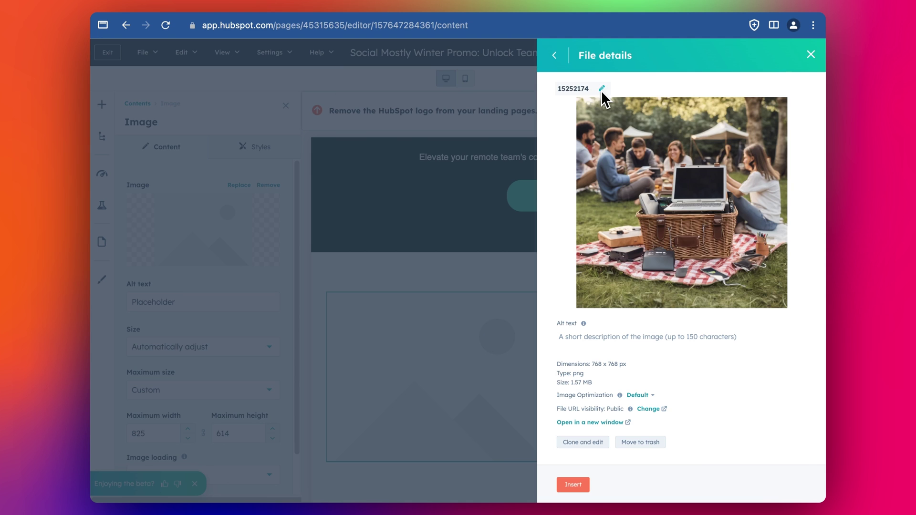
pyautogui.click(601, 88)
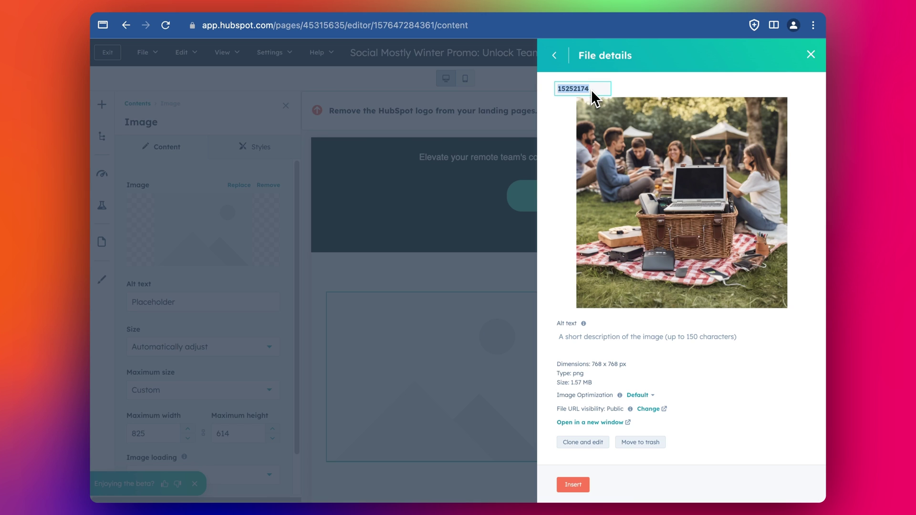
pyautogui.write('Picnic with computers')
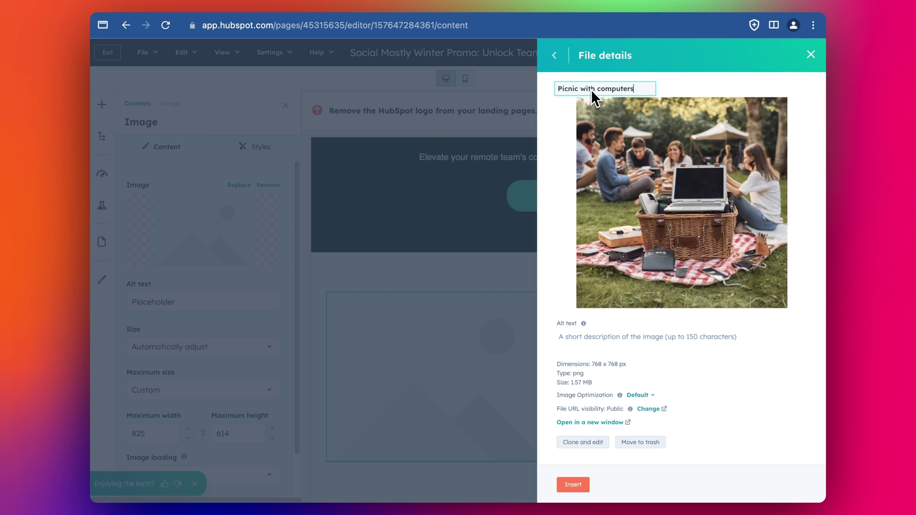
pyautogui.press('super+a')
pyautogui.press('Return')
pyautogui.click(594, 336)
pyautogui.press('super+v')
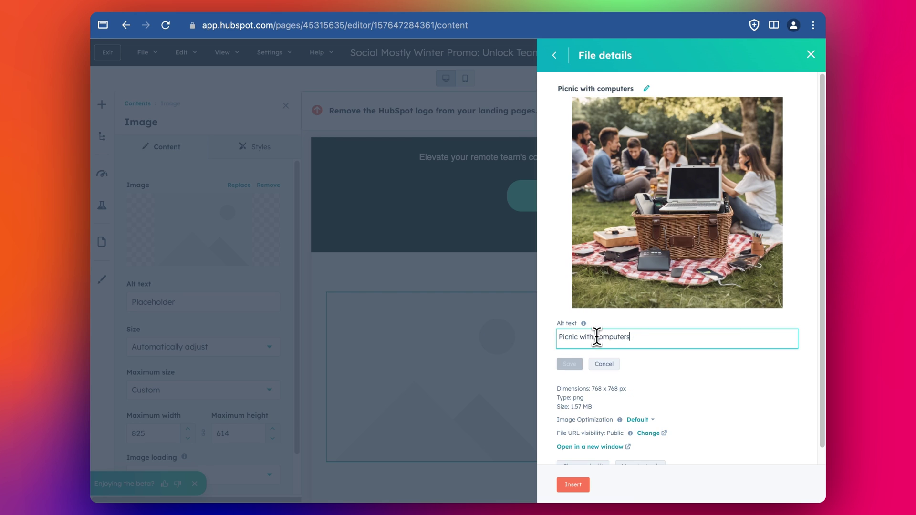
pyautogui.press('Return')
# Step: Insert the picnic image in Interactive Team Building and use it for Personalized Experiences
pyautogui.click(579, 490)
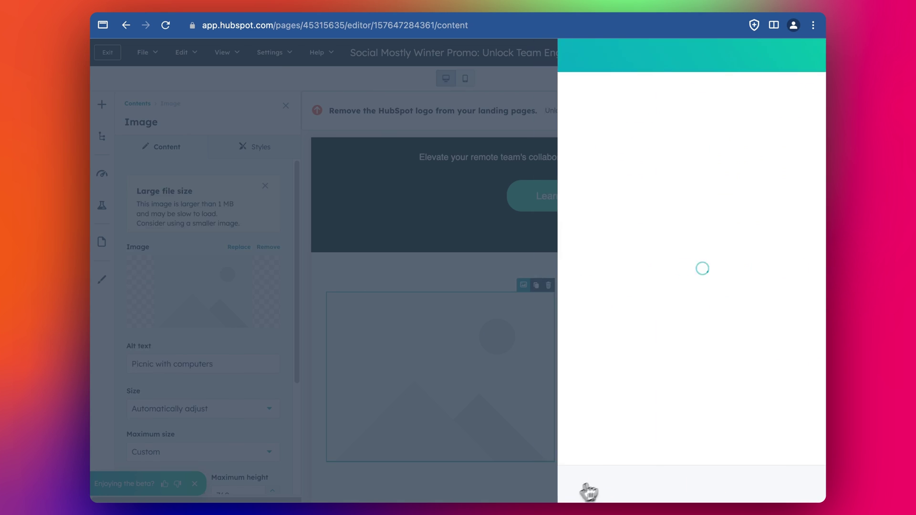
pyautogui.scroll(-3, 687, 293)
pyautogui.scroll(-5, 687, 293)
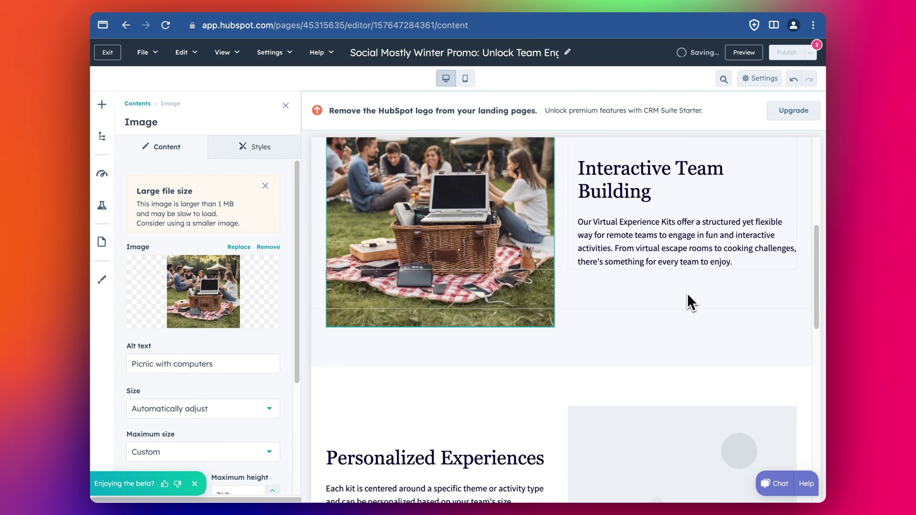
pyautogui.click(685, 306)
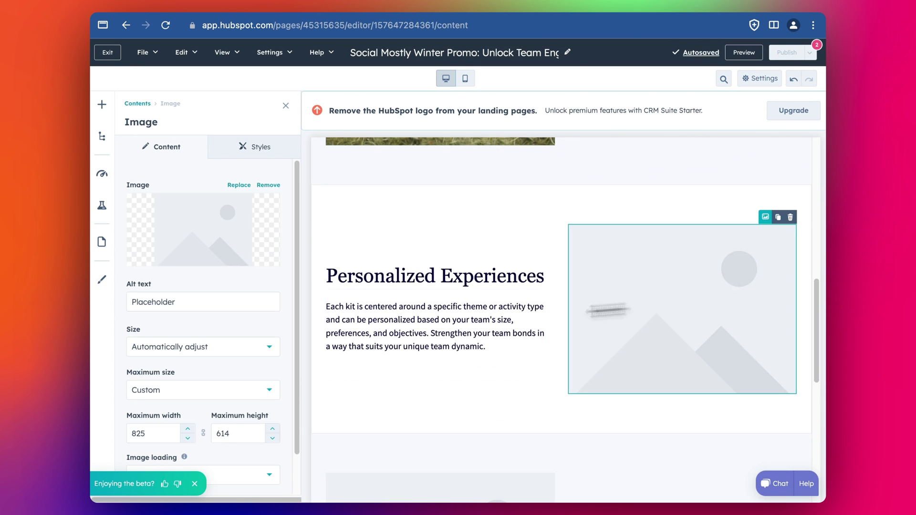
pyautogui.click(201, 233)
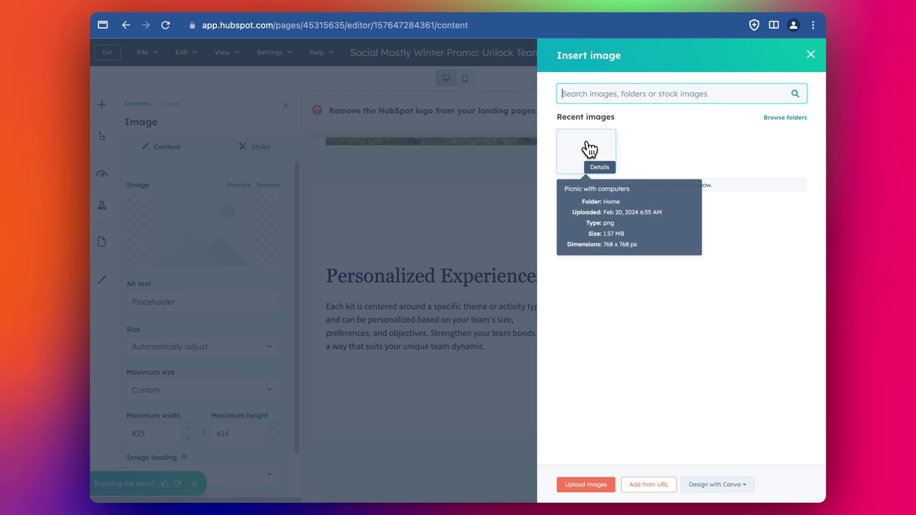
pyautogui.click(588, 160)
# Step: Replace the Special Winter Discount placeholder with the recent picnic photo
pyautogui.scroll(-5, 605, 260)
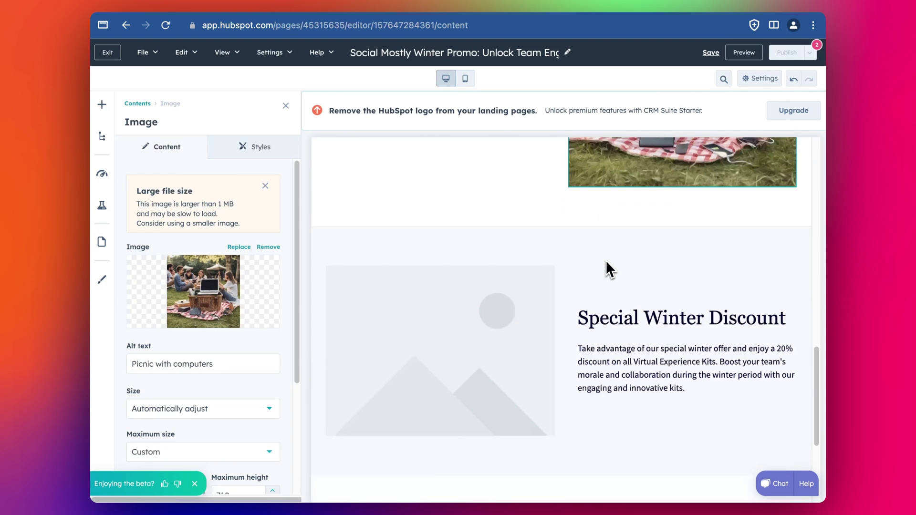
pyautogui.click(482, 317)
pyautogui.click(243, 264)
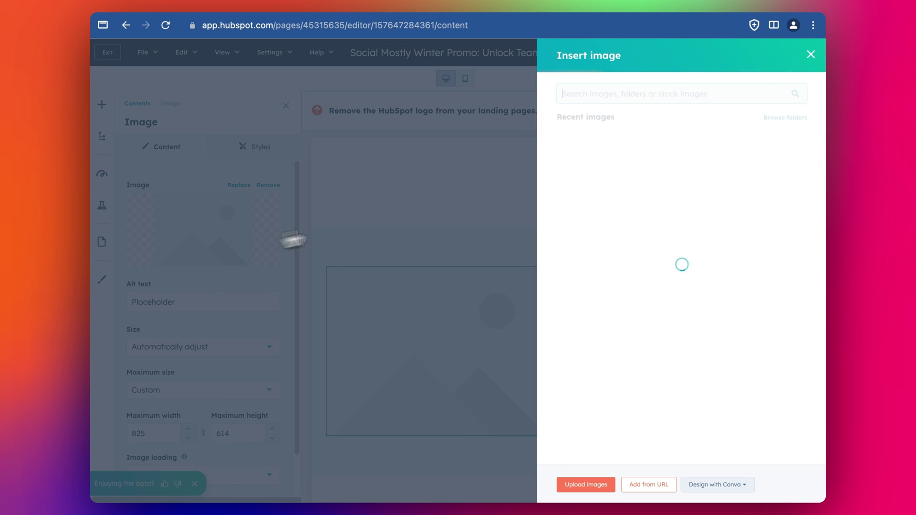
pyautogui.click(589, 158)
pyautogui.scroll(-5, 664, 298)
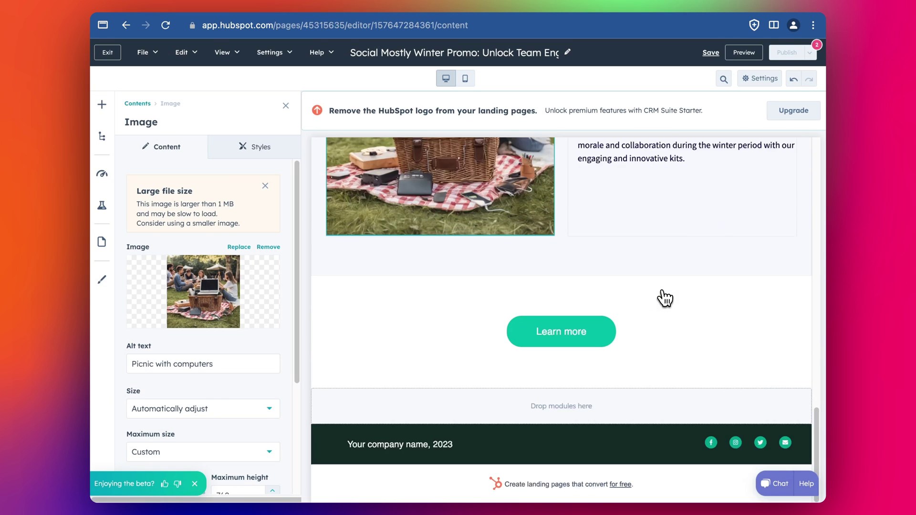
pyautogui.scroll(1, 665, 298)
pyautogui.scroll(-1, 662, 299)
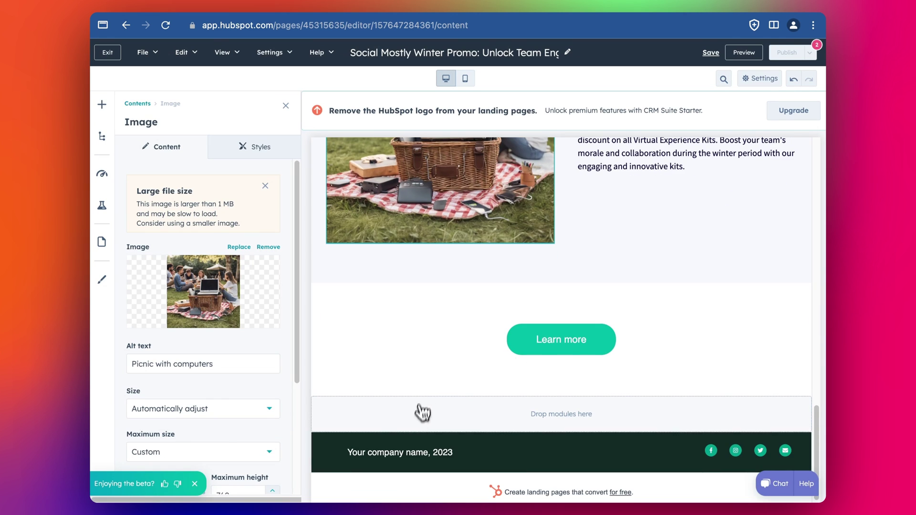
pyautogui.click(414, 451)
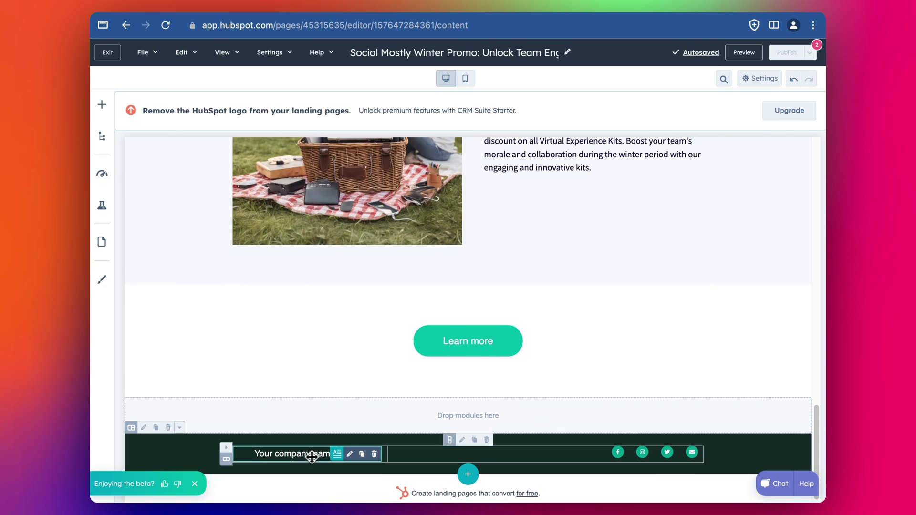
# Step: Replace 'Your company name,' with 'Social Mostly,' and change the footer year from 2023 to 2024
pyautogui.moveTo(354, 452); pyautogui.dragTo(431, 452)
pyautogui.write('Social')
pyautogui.write(' Mostly, 2023')
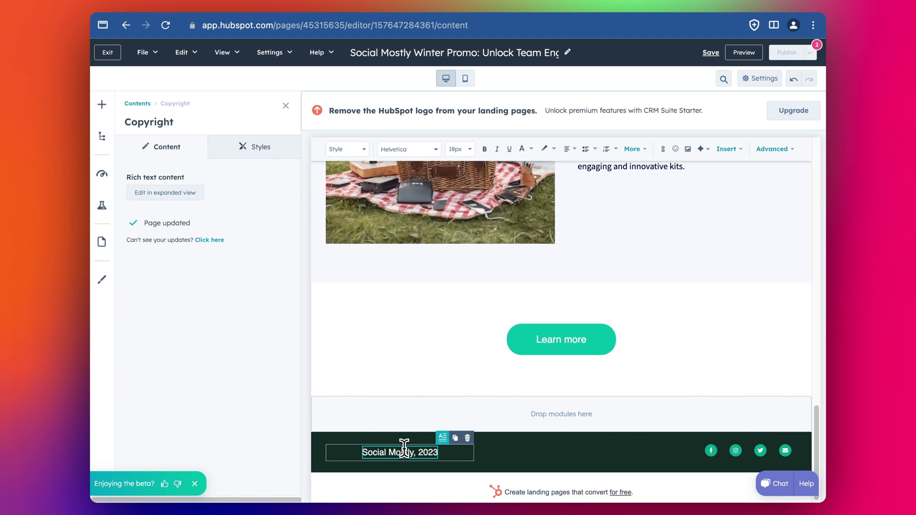
pyautogui.press('BackSpace')
pyautogui.write('4')
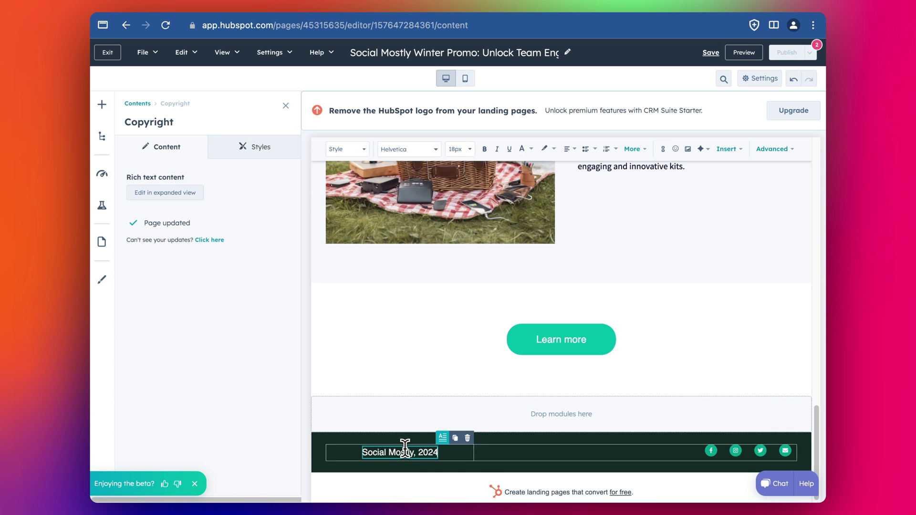
pyautogui.scroll(10, 595, 388)
pyautogui.scroll(5, 596, 388)
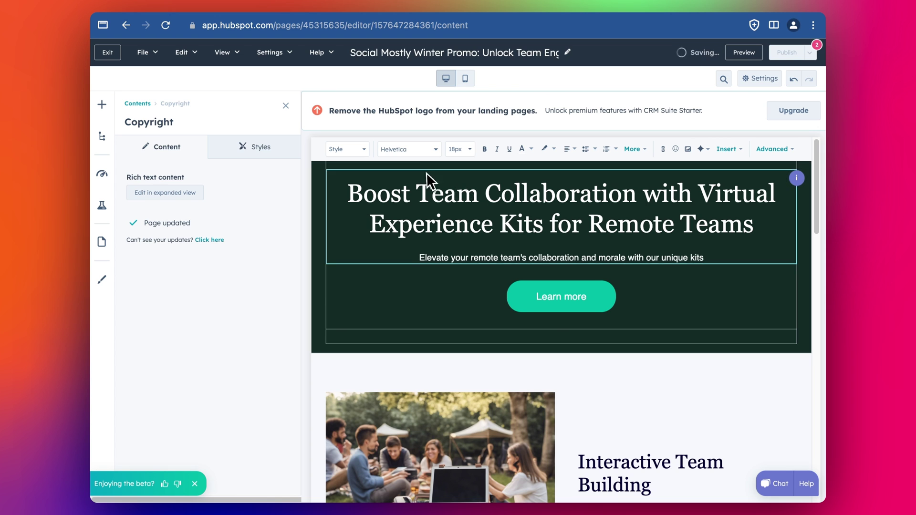
# Step: Request another picnic-basket-with-computers image in ChatSpot, download it as 15252177.png, and return to the editor
pyautogui.click(200, 6)
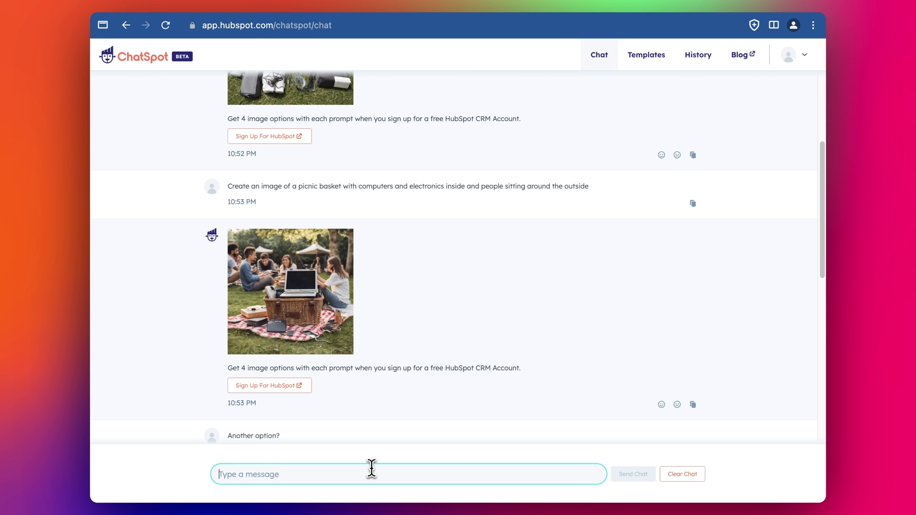
pyautogui.write('Another option of')
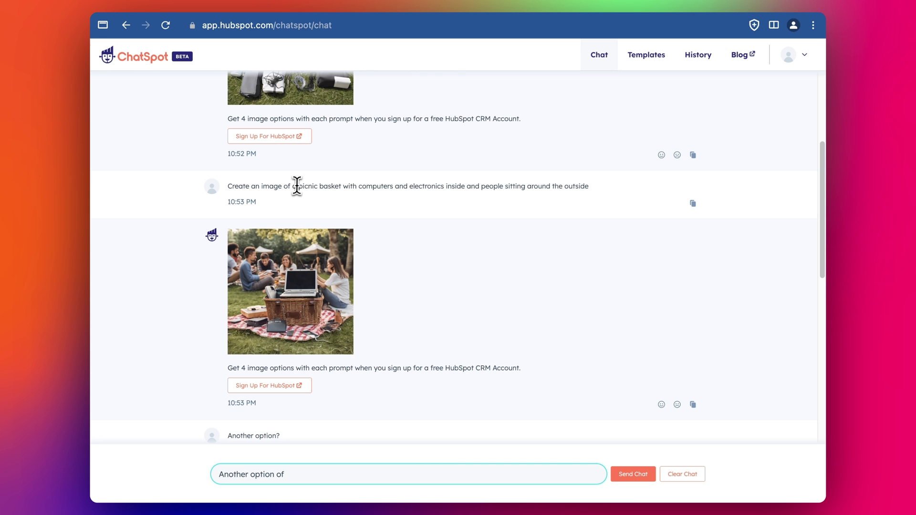
pyautogui.moveTo(292, 186); pyautogui.dragTo(598, 183)
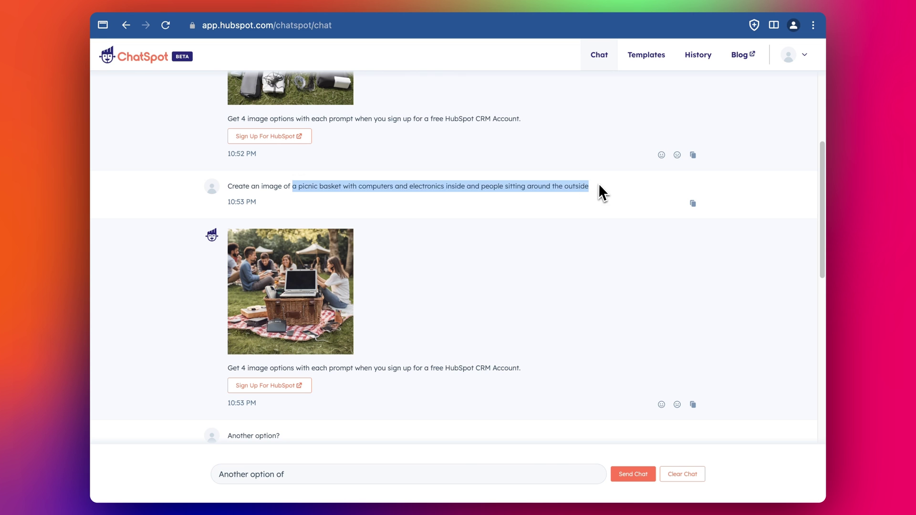
pyautogui.moveTo(515, 281); pyautogui.dragTo(337, 477)
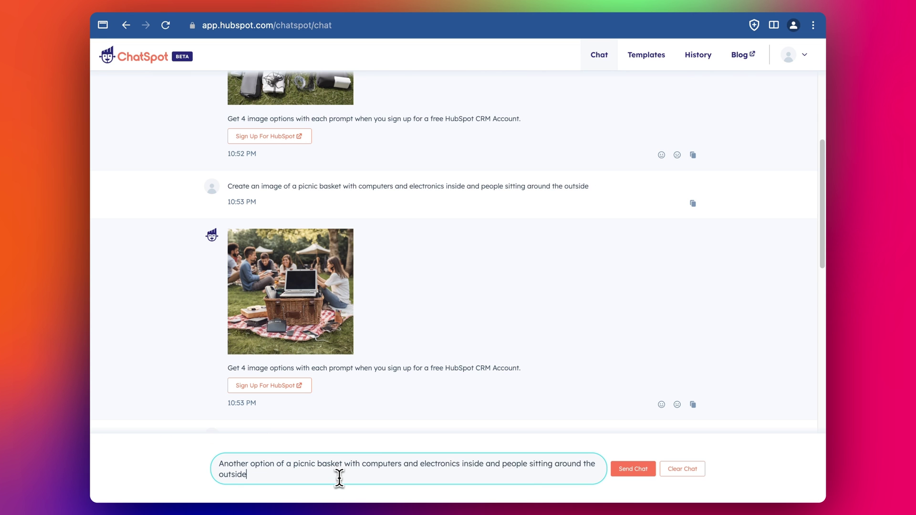
pyautogui.click(634, 471)
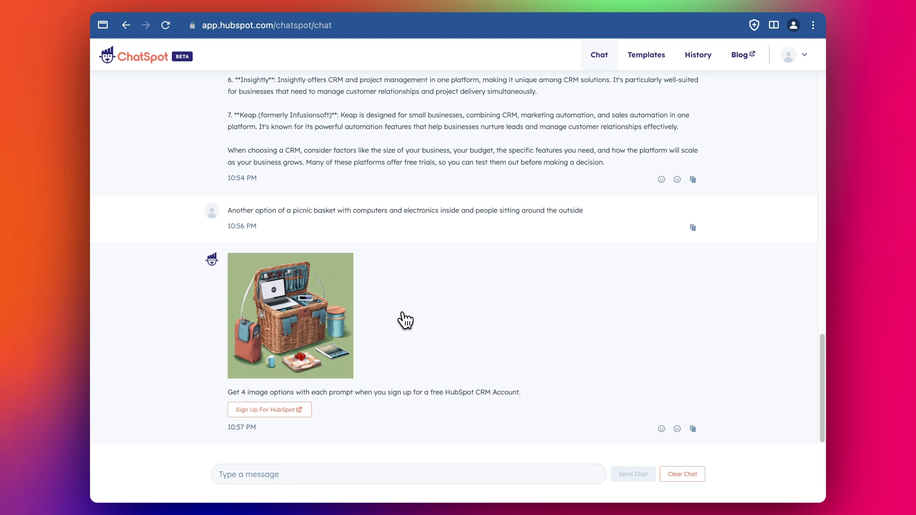
pyautogui.click(290, 317)
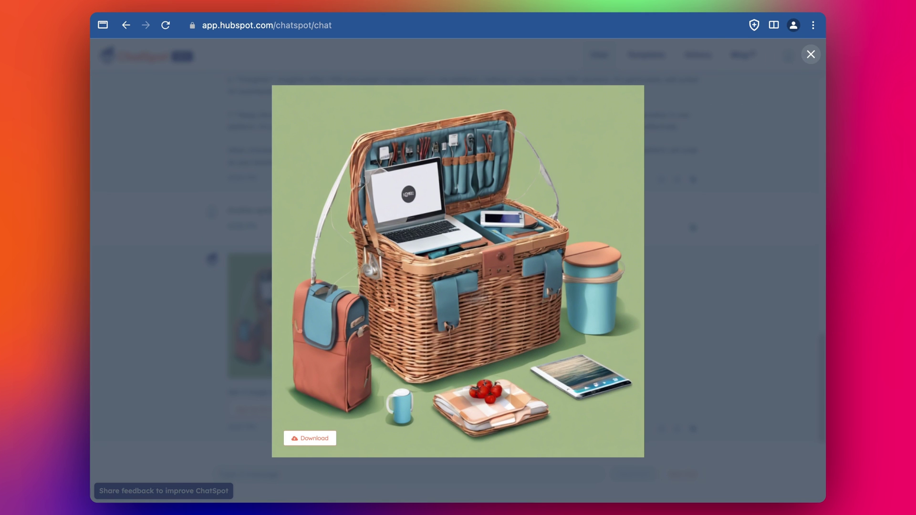
pyautogui.click(323, 437)
pyautogui.hotkey('ctrl', 'Tab')
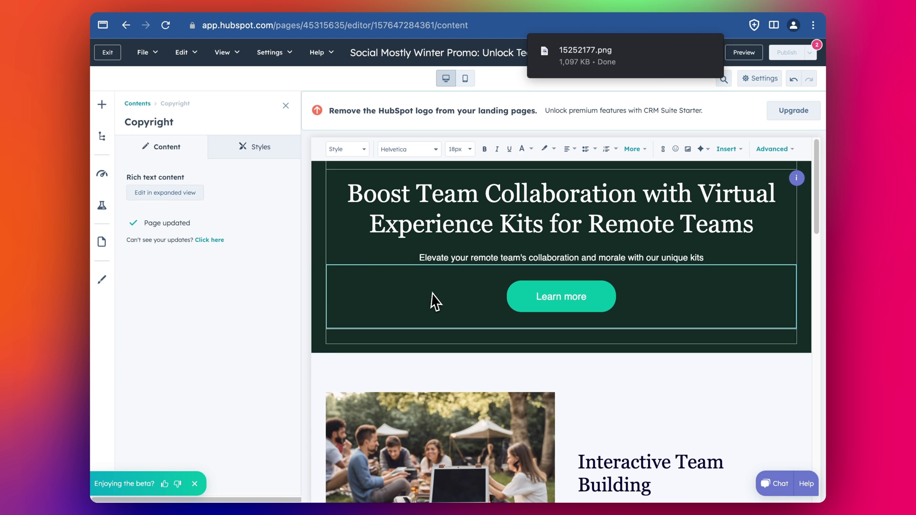
# Step: Select the Interactive Team Building image, choose Replace, and upload 15252177.png
pyautogui.scroll(-10, 474, 328)
pyautogui.scroll(-5, 584, 268)
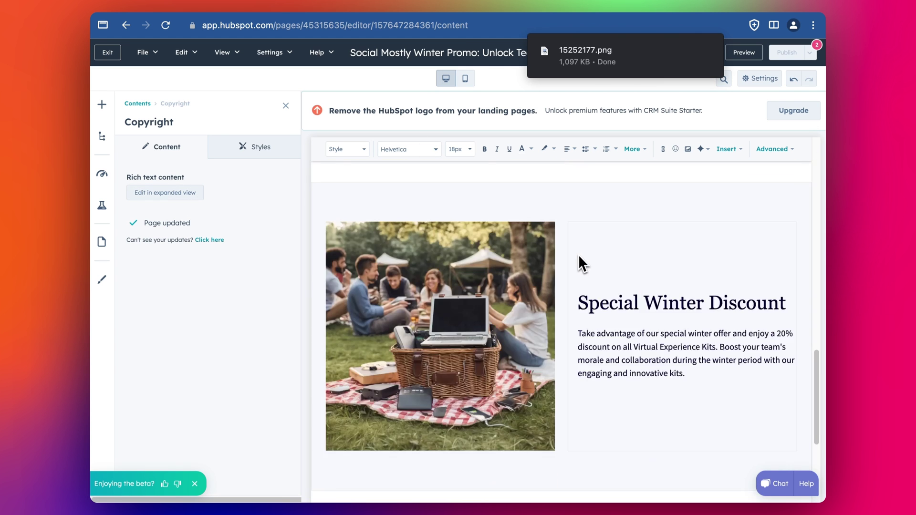
pyautogui.scroll(7, 579, 262)
pyautogui.click(640, 331)
pyautogui.scroll(5, 636, 329)
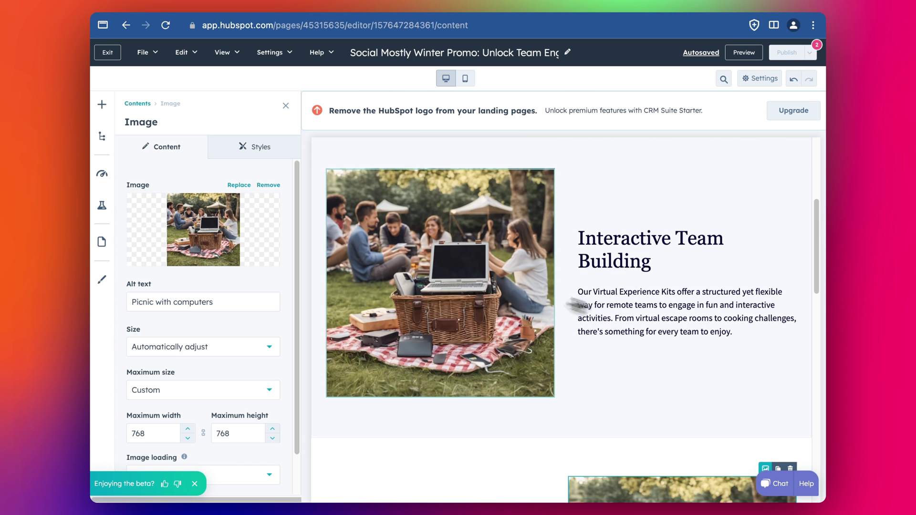
pyautogui.click(500, 294)
pyautogui.click(193, 239)
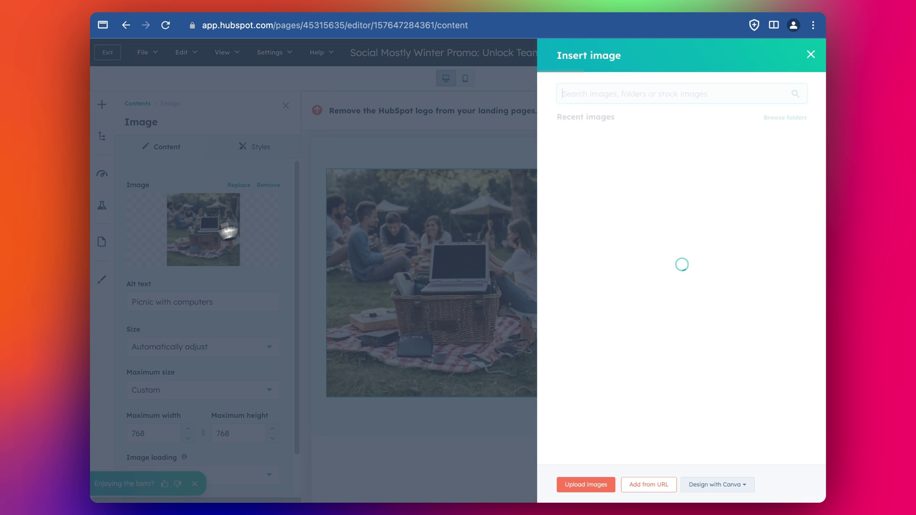
pyautogui.click(715, 28)
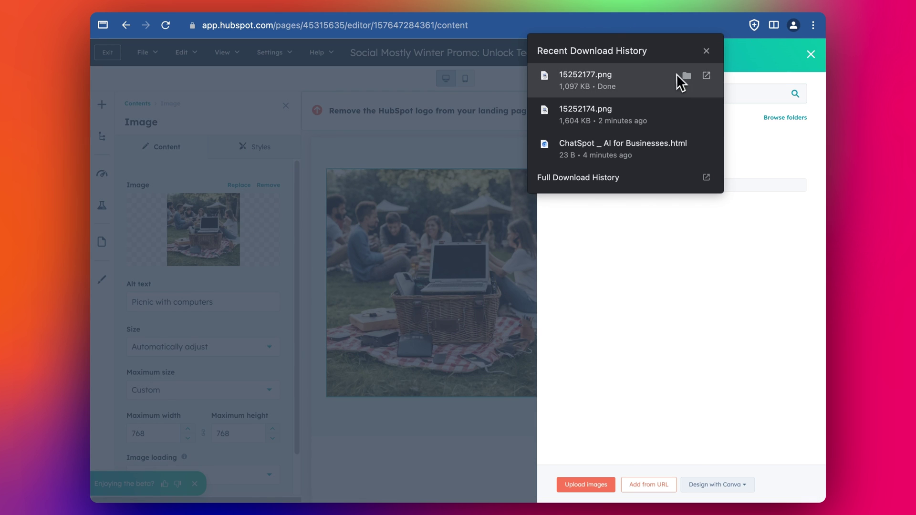
pyautogui.moveTo(677, 76); pyautogui.dragTo(696, 245)
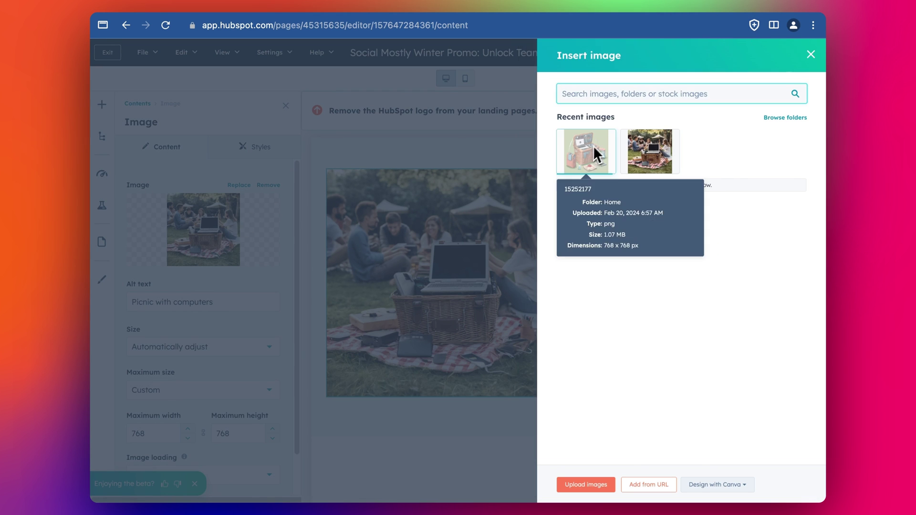
# Step: Rename the upload 'Cartoon image of picnic computer', reuse that name as alt text, and insert it
pyautogui.click(600, 171)
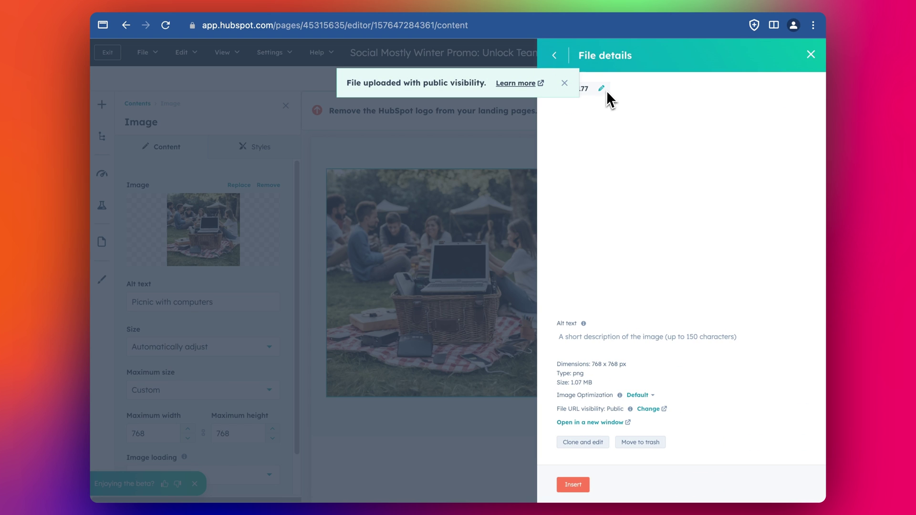
pyautogui.click(600, 90)
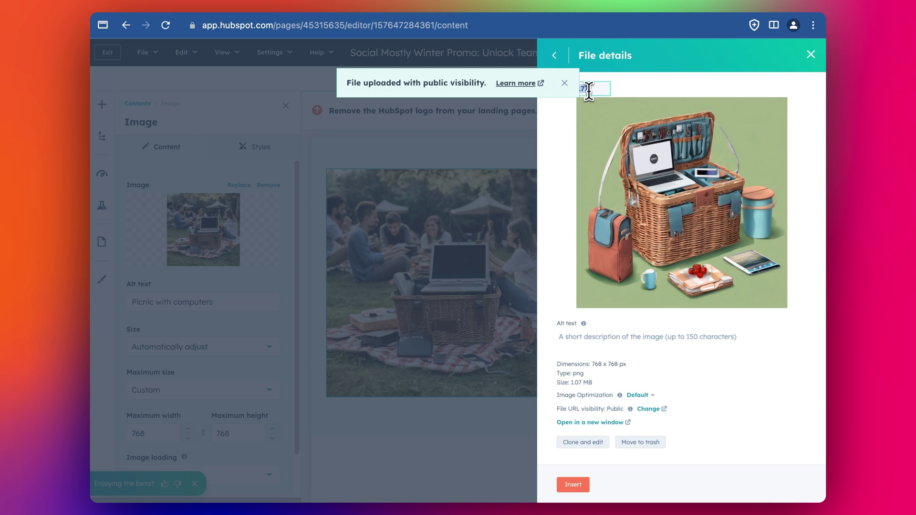
pyautogui.write('Cartoon image of picnic computer')
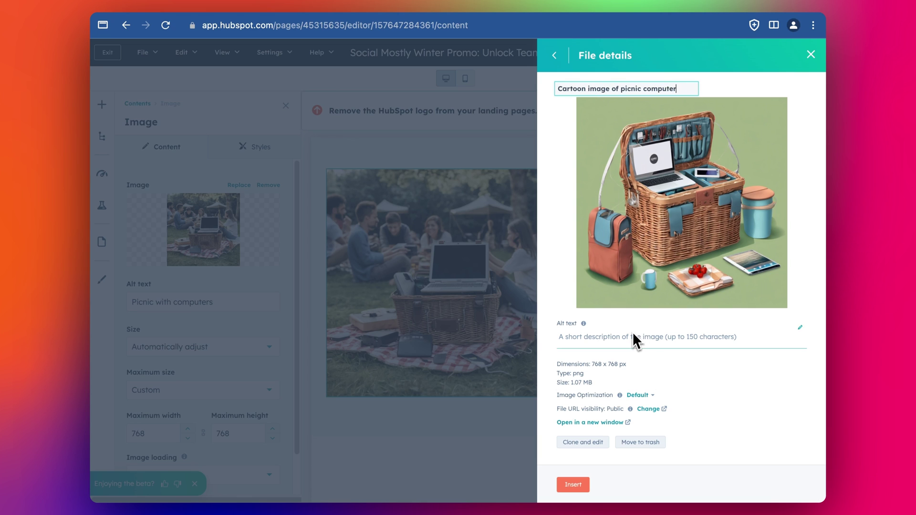
pyautogui.press('super+a')
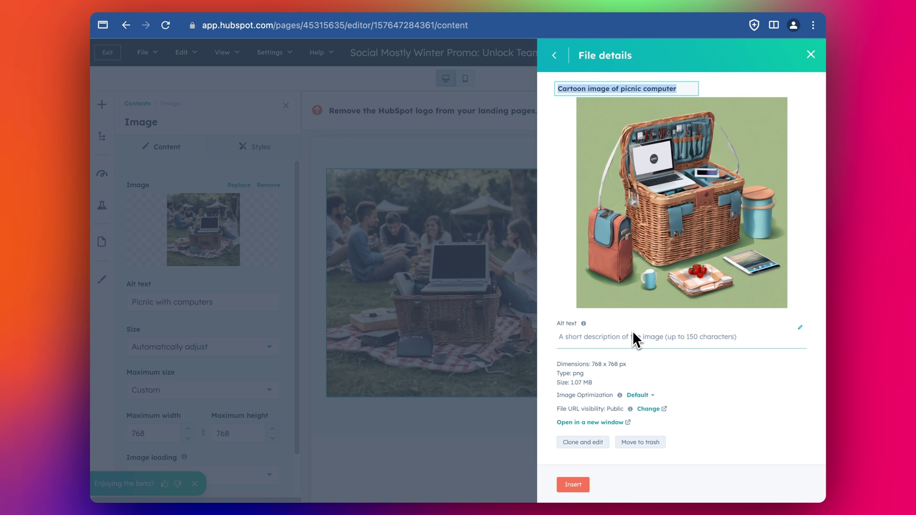
pyautogui.press('super+c')
pyautogui.click(615, 339)
pyautogui.press('super+v')
pyautogui.click(566, 363)
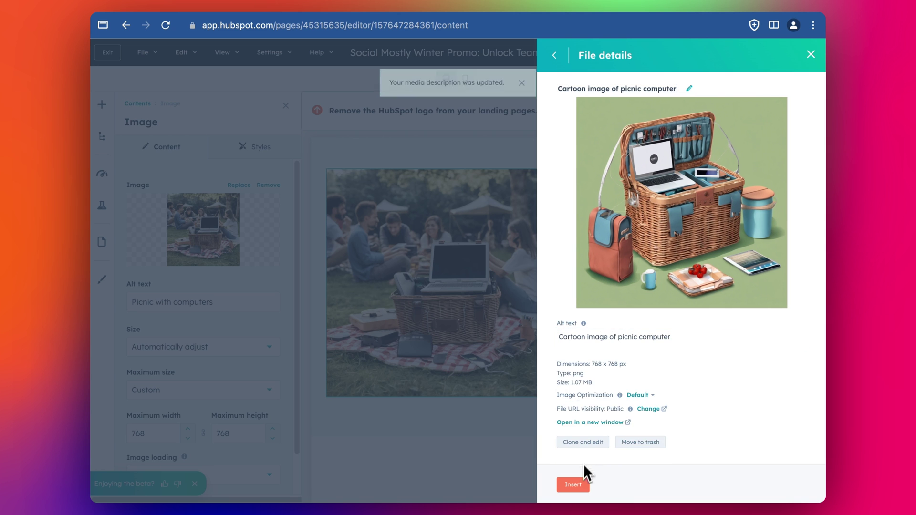
pyautogui.click(573, 484)
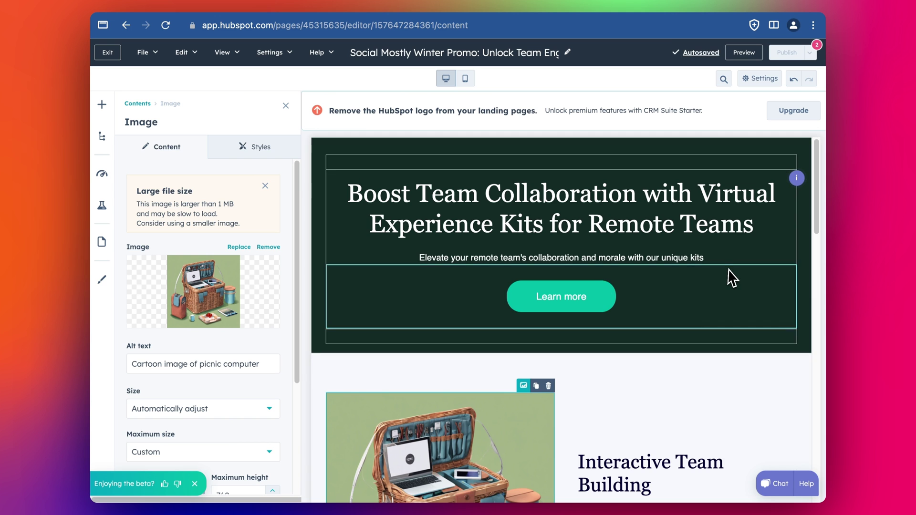
pyautogui.scroll(-10, 732, 278)
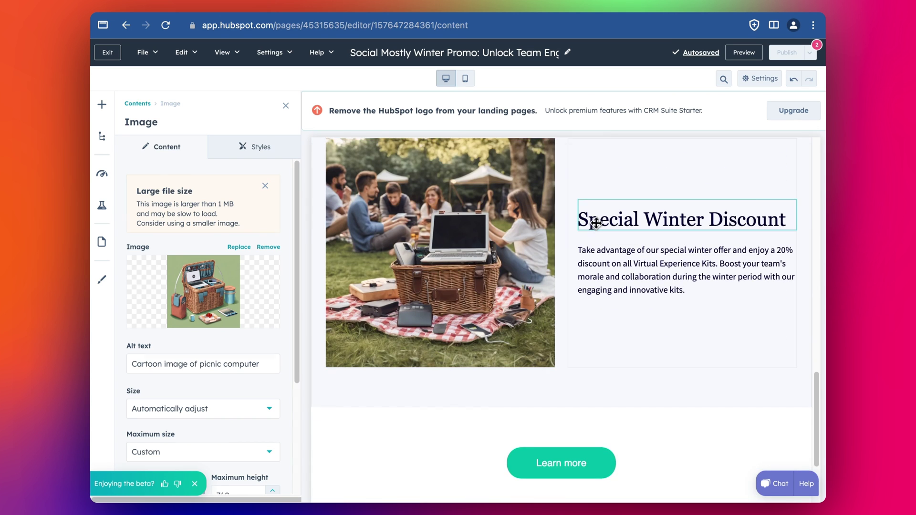
# Step: Ask ChatSpot to 'Come up with a cool image symbolising Special Winter Discount' and enlarge the result
pyautogui.tripleClick(594, 222)
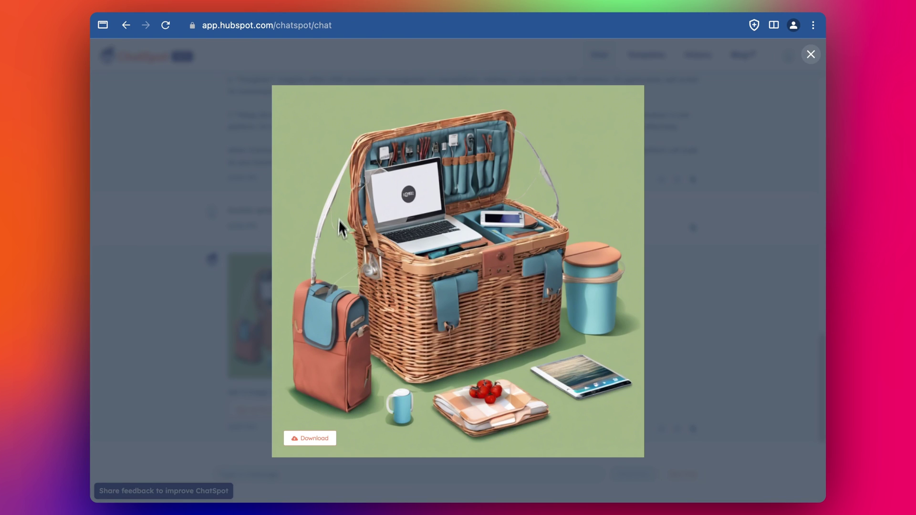
pyautogui.click(262, 213)
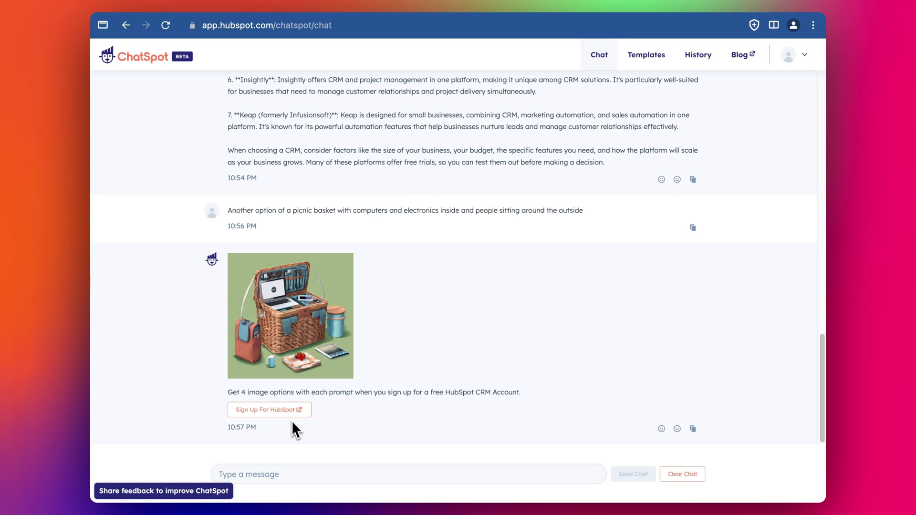
pyautogui.click(279, 475)
pyautogui.write('Come')
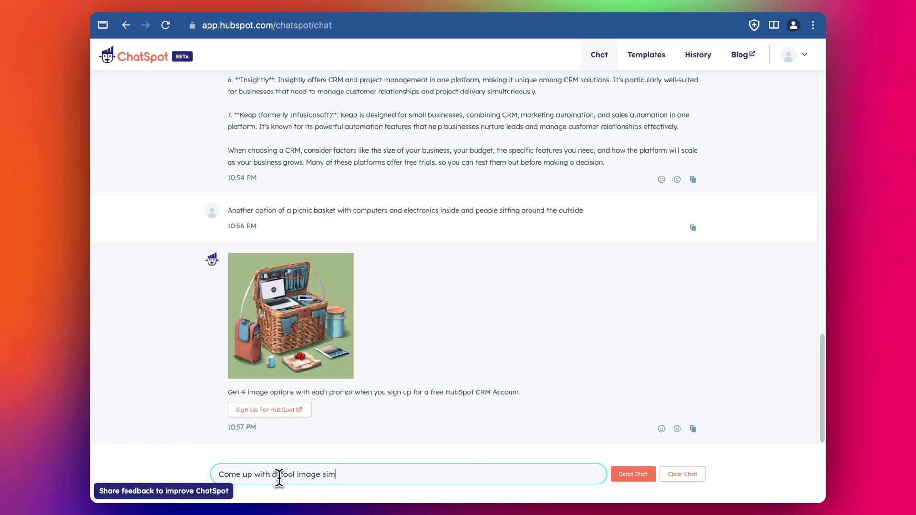
pyautogui.write('up with a cool image symbolising Special Winter Discount')
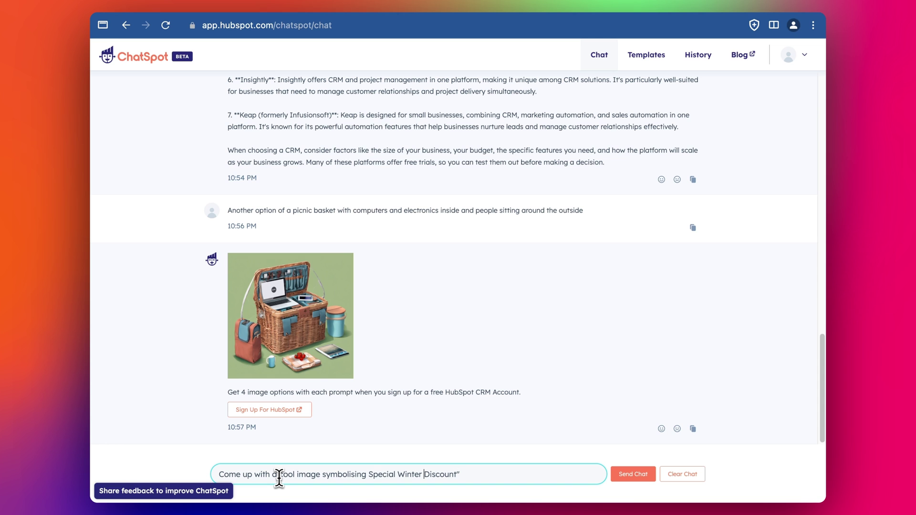
pyautogui.press('Return')
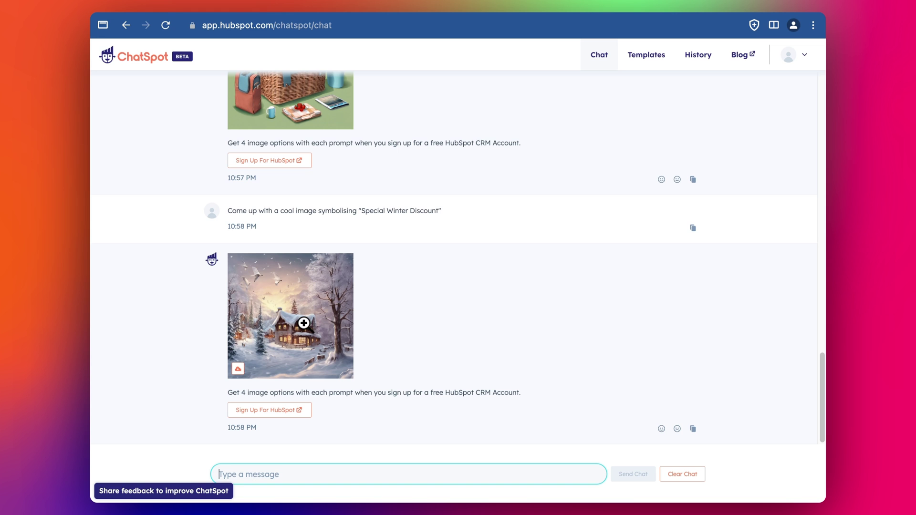
pyautogui.click(303, 324)
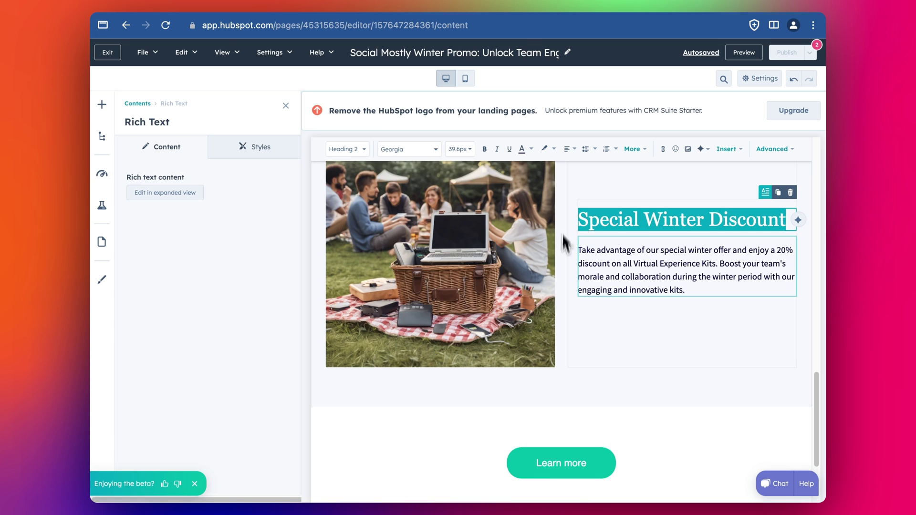
# Step: Choose to replace the picnic image and upload the downloaded winter image to the library
pyautogui.scroll(-1, 558, 264)
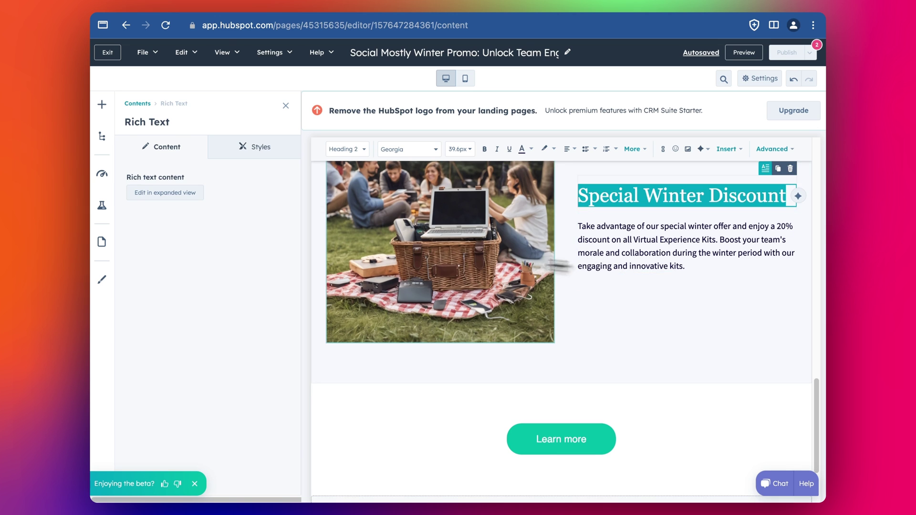
pyautogui.click(475, 254)
pyautogui.click(210, 243)
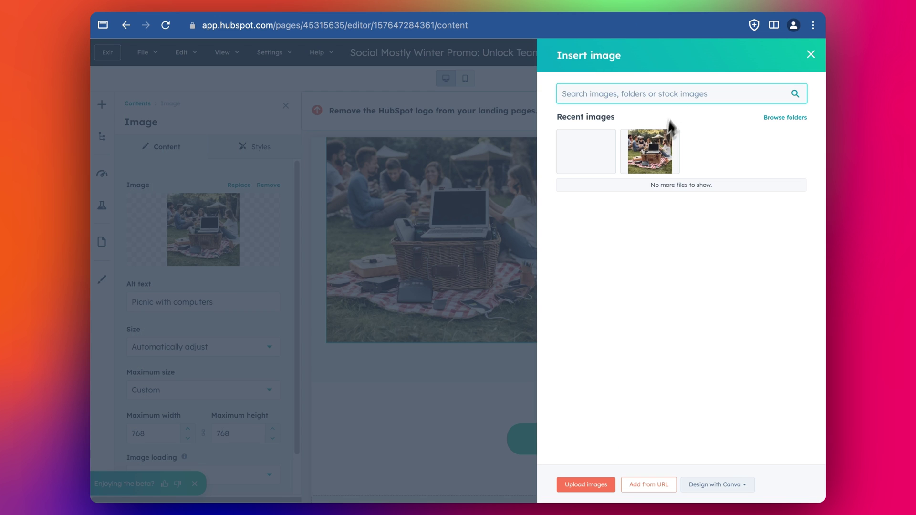
pyautogui.click(715, 25)
pyautogui.moveTo(639, 76); pyautogui.dragTo(722, 307)
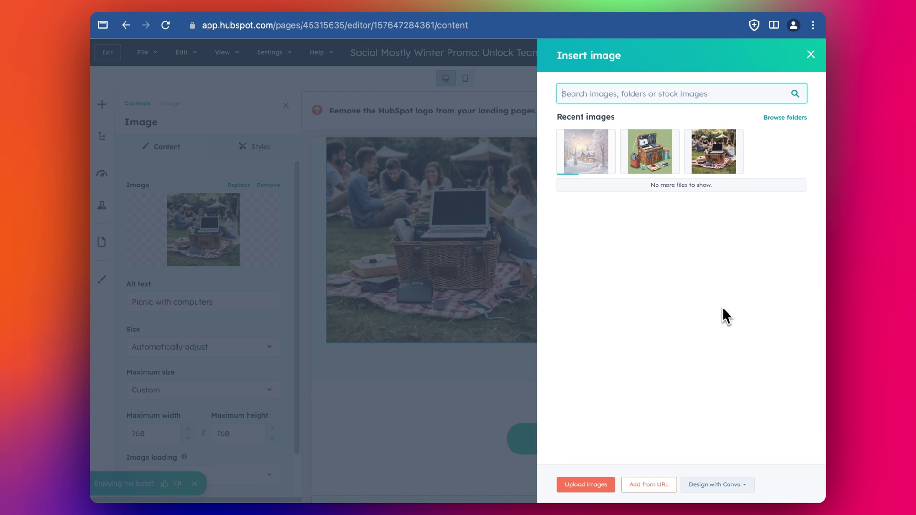
# Step: Rename the uploaded image 'Snowy House', give it alt text 'Snowy House', and insert it
pyautogui.click(602, 169)
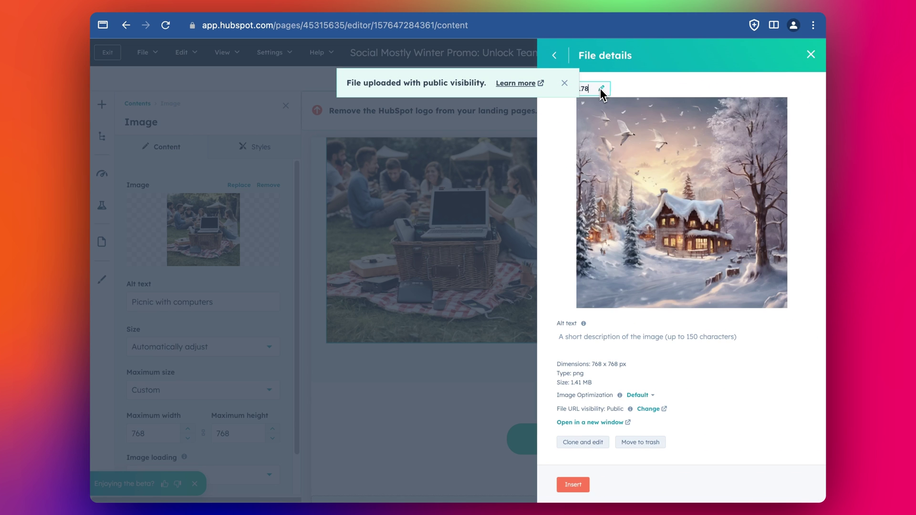
pyautogui.doubleClick(601, 93)
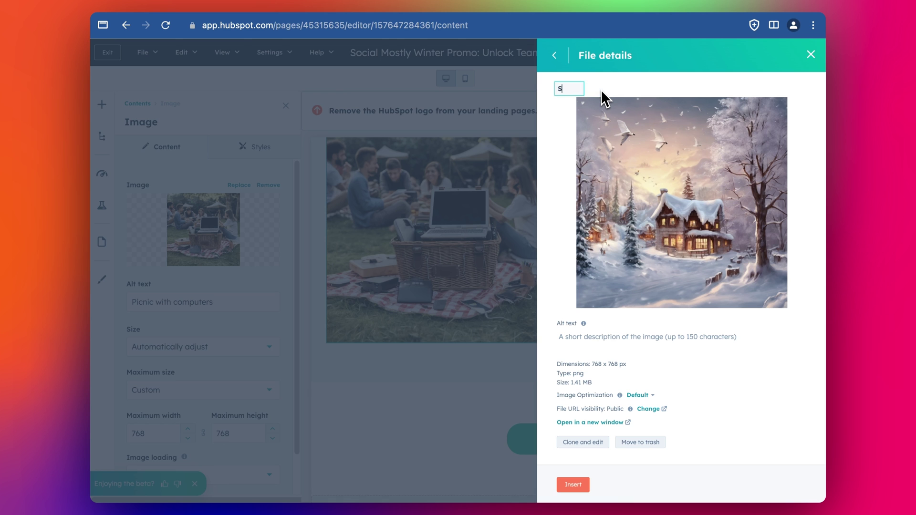
pyautogui.write('Snowy')
pyautogui.write('House')
pyautogui.click(609, 337)
pyautogui.write('Snowy House')
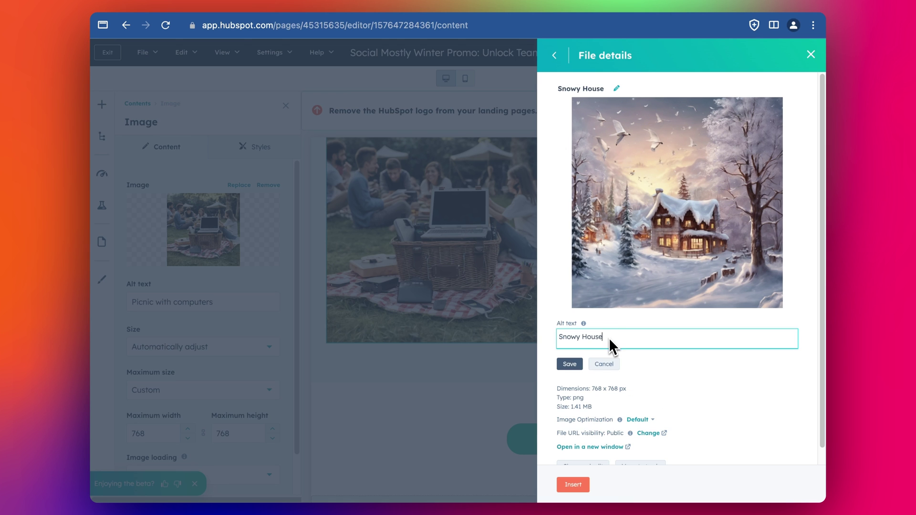
pyautogui.click(577, 367)
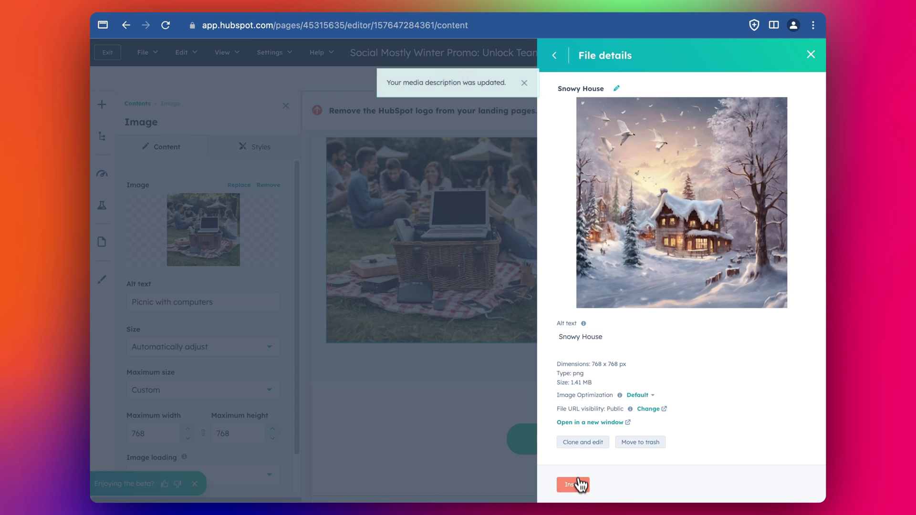
pyautogui.click(576, 484)
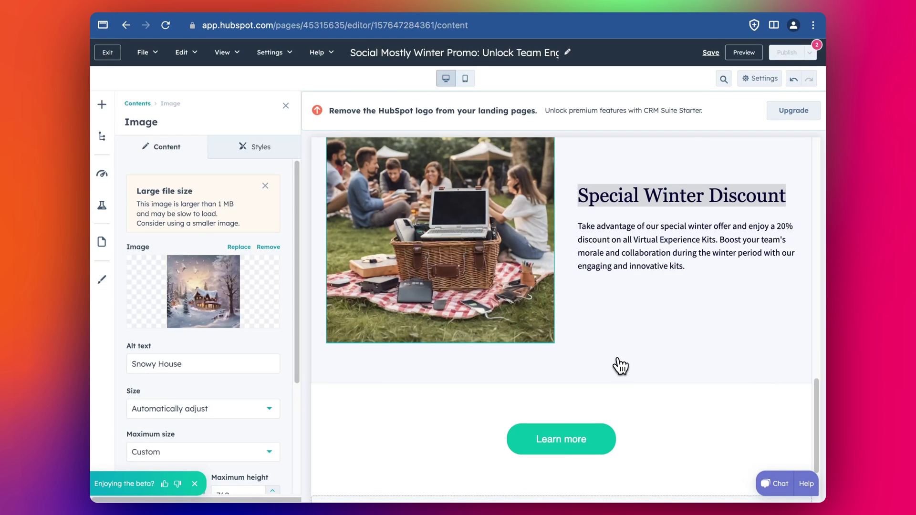
# Step: Scroll through the updated page, then check Publish's requirements: a page title and a non-temporary slug
pyautogui.scroll(-4, 651, 340)
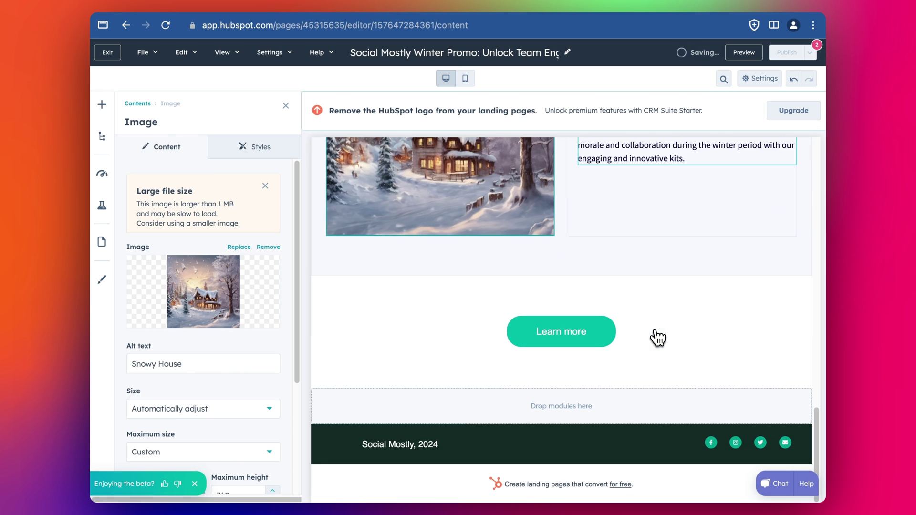
pyautogui.scroll(4, 603, 352)
pyautogui.scroll(10, 696, 334)
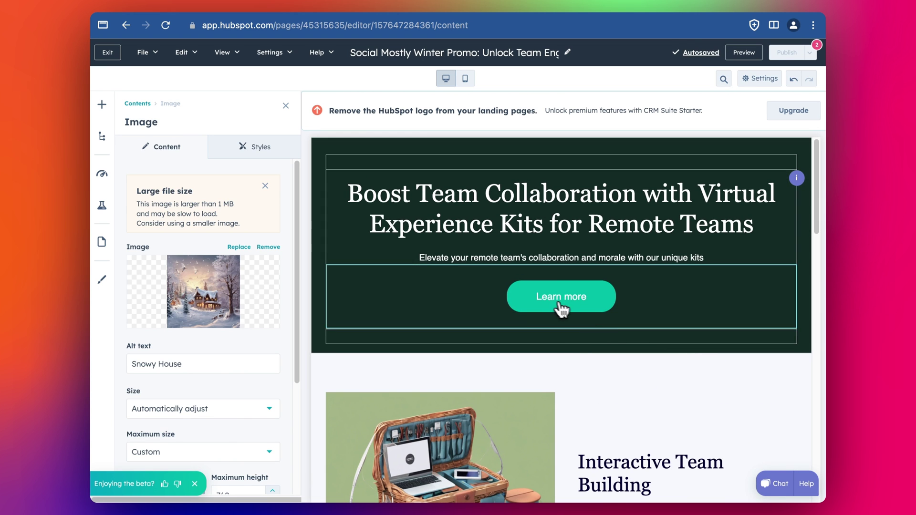
pyautogui.scroll(-10, 561, 310)
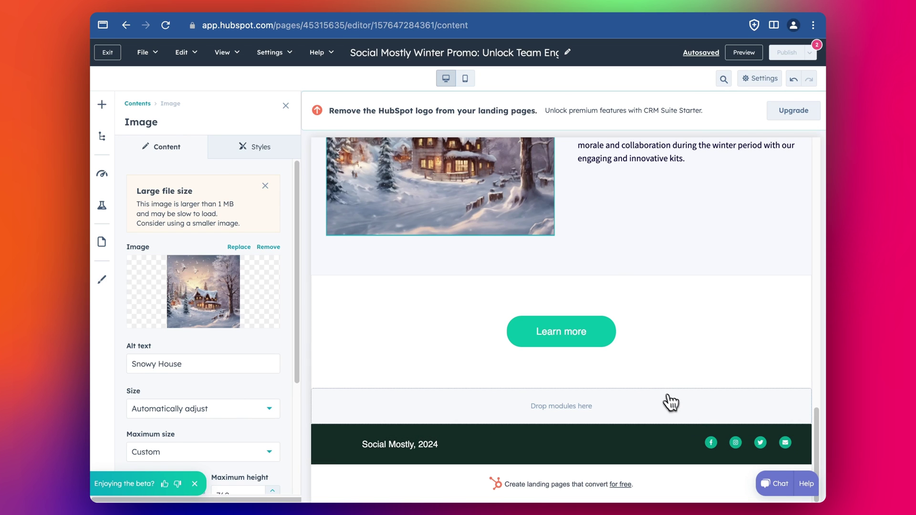
pyautogui.scroll(5, 613, 359)
pyautogui.scroll(1, 663, 380)
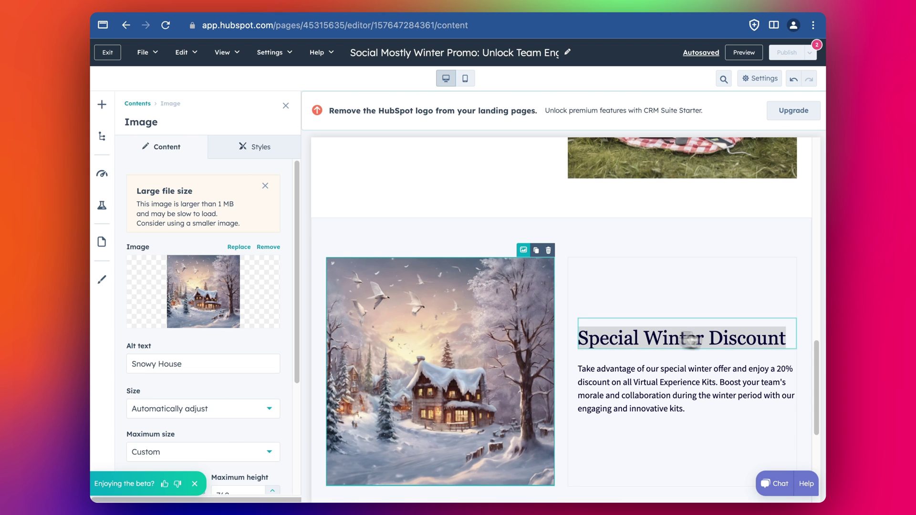
pyautogui.scroll(7, 674, 299)
pyautogui.scroll(8, 620, 297)
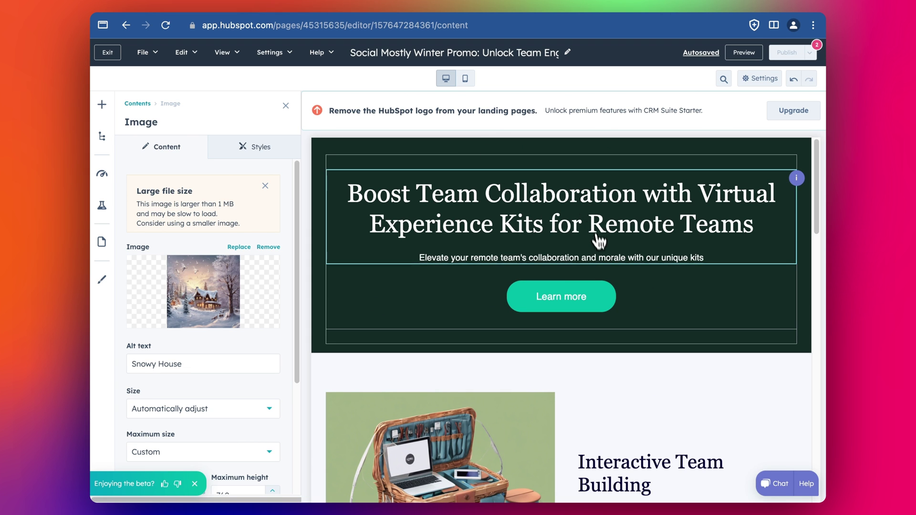
pyautogui.scroll(-2, 613, 243)
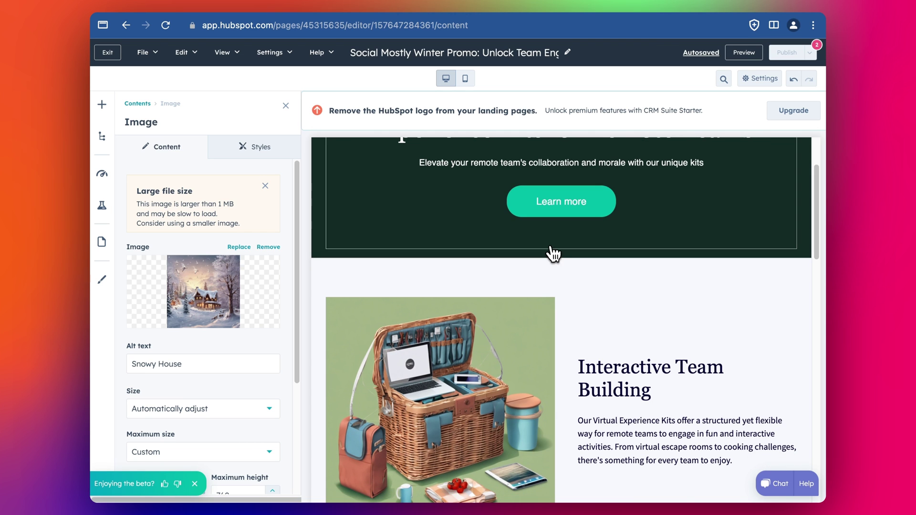
pyautogui.scroll(-1, 552, 286)
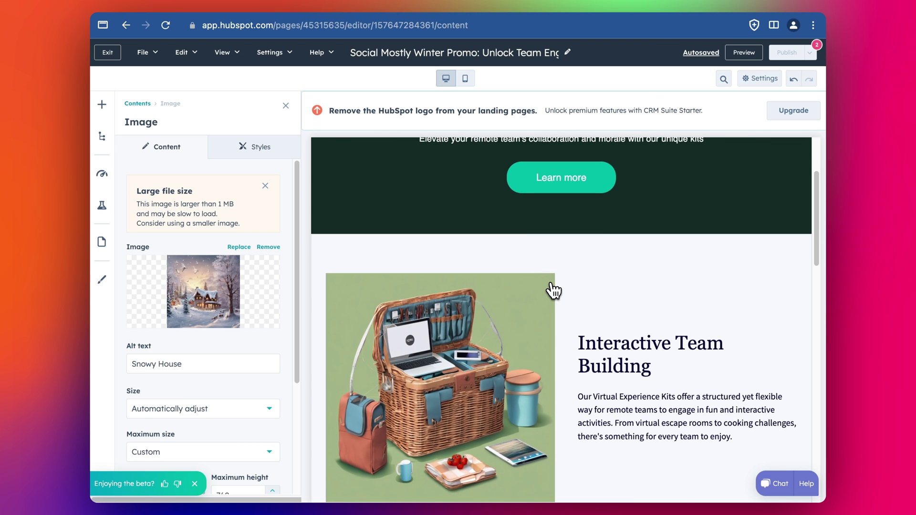
pyautogui.scroll(-1, 552, 288)
pyautogui.scroll(-3, 617, 299)
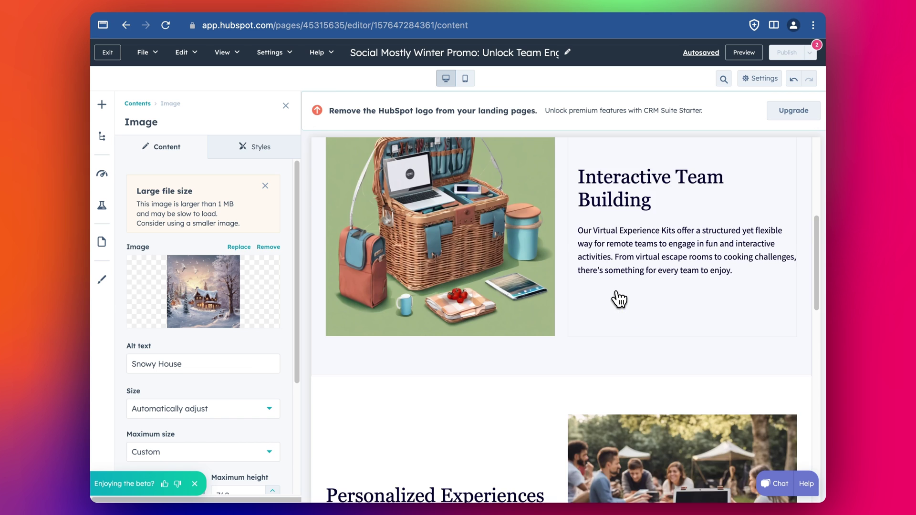
pyautogui.scroll(-6, 619, 299)
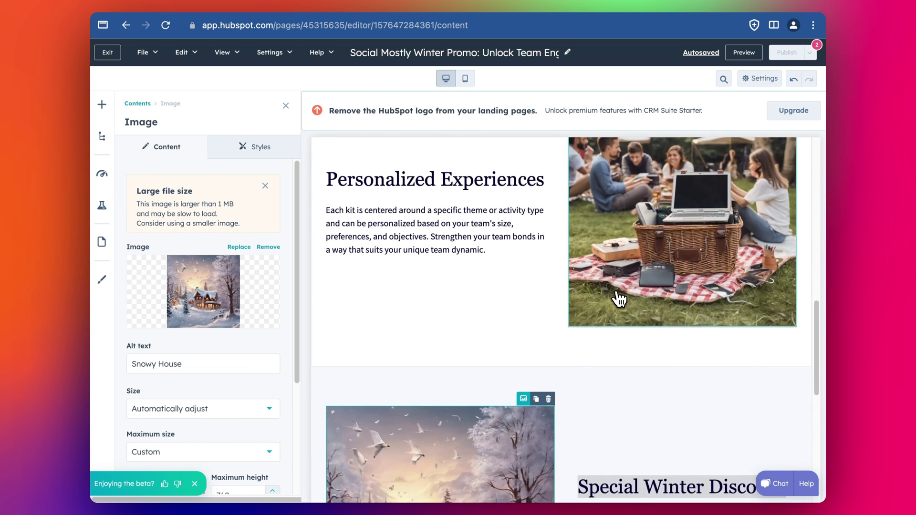
pyautogui.scroll(-3, 630, 310)
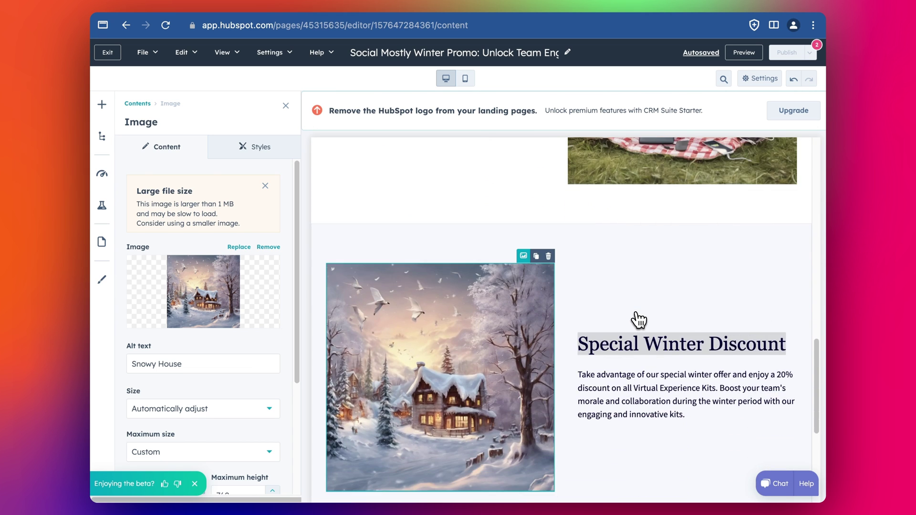
pyautogui.scroll(-1, 639, 319)
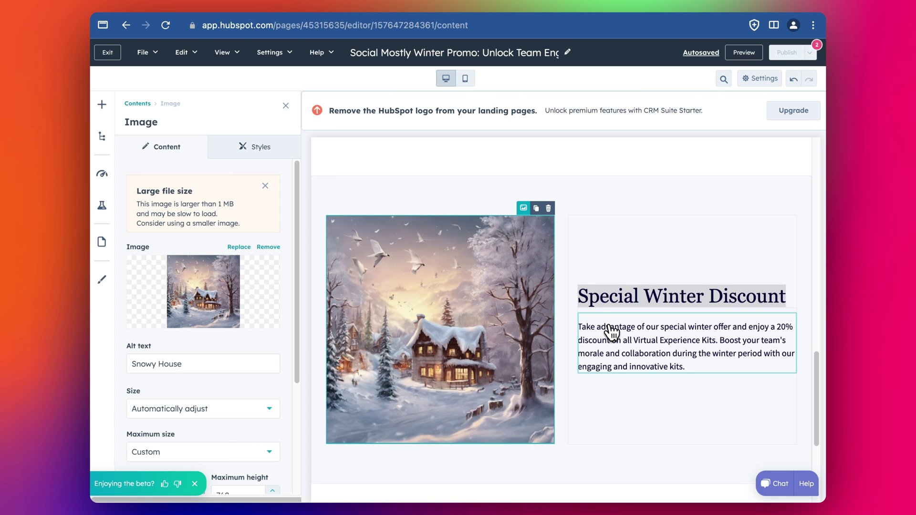
pyautogui.scroll(-1, 611, 330)
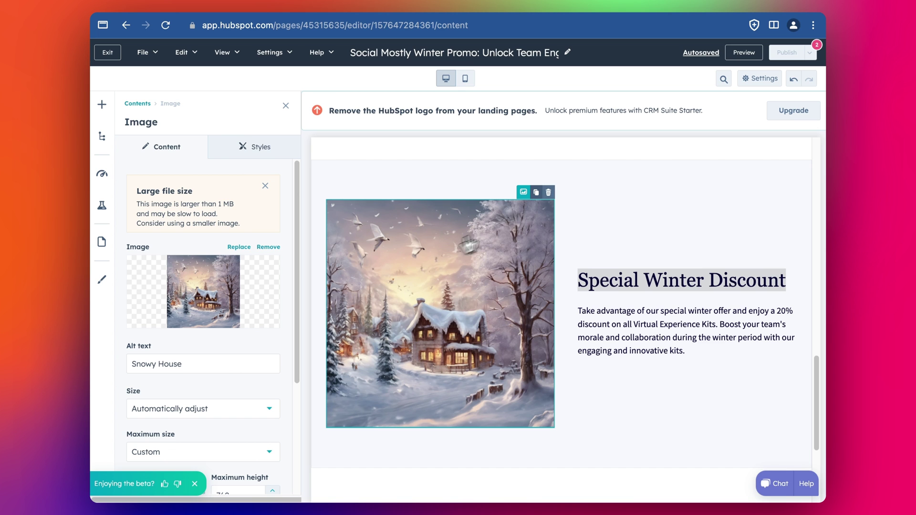
pyautogui.scroll(-4, 605, 244)
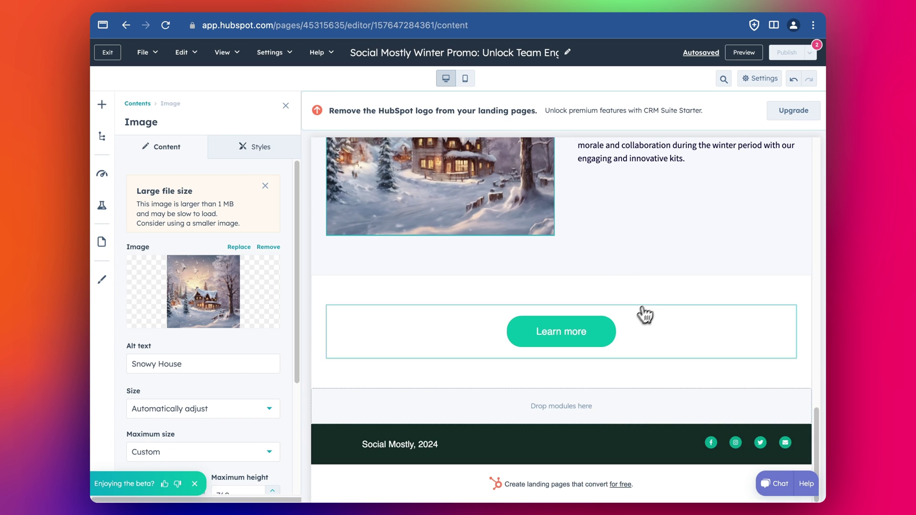
pyautogui.scroll(15, 639, 316)
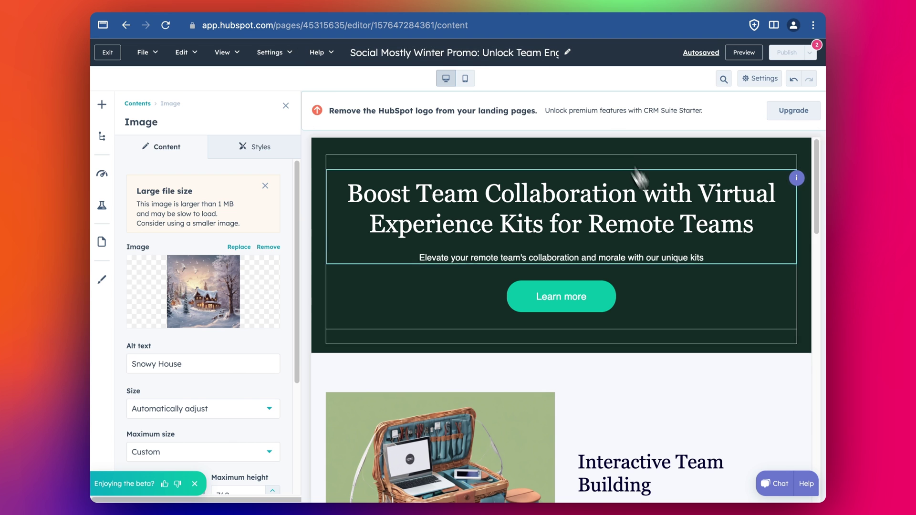
pyautogui.moveTo(788, 62)
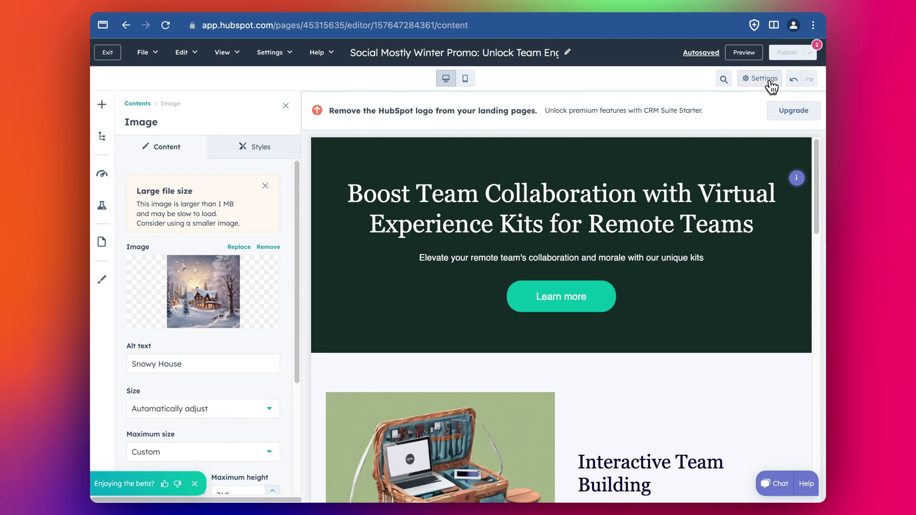
# Step: In page settings, trim the internal page name and paste in the page title
pyautogui.click(770, 82)
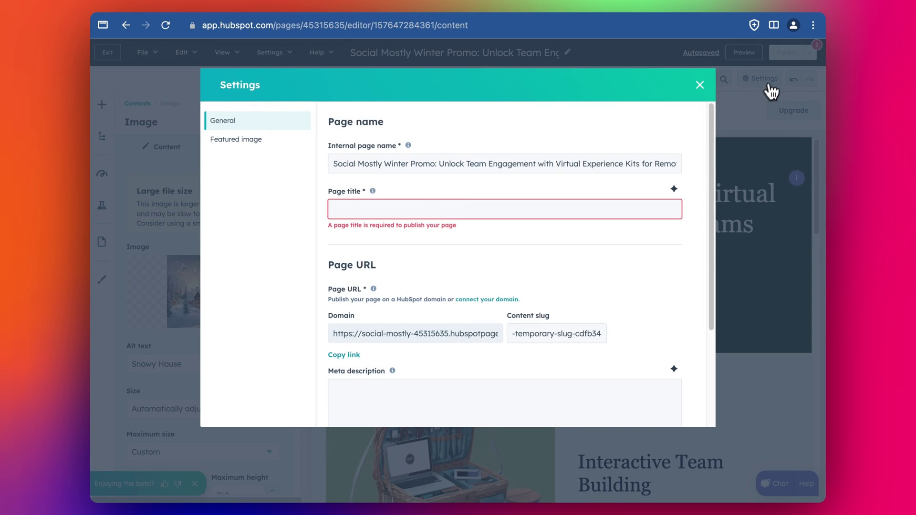
pyautogui.moveTo(443, 167); pyautogui.dragTo(693, 181)
pyautogui.hotkey('ctrl', 'c')
pyautogui.press('BackSpace')
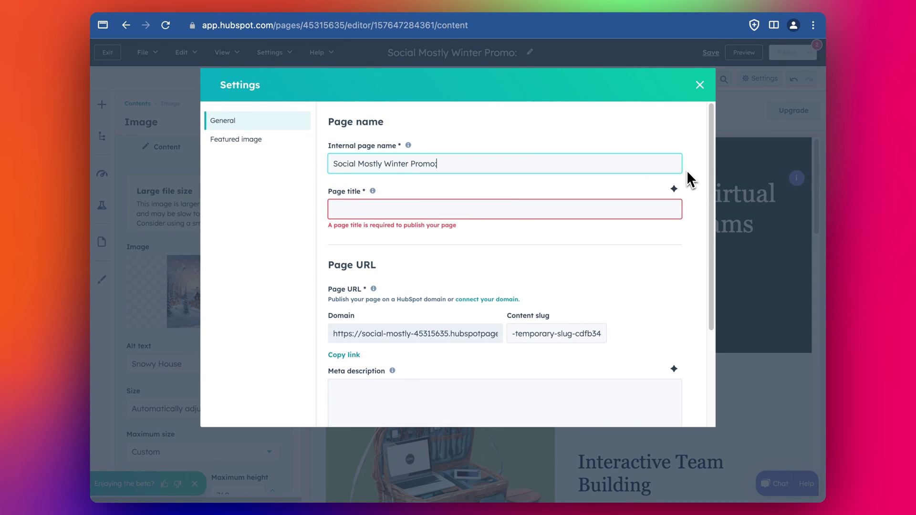
pyautogui.press('BackSpace')
pyautogui.press('Tab')
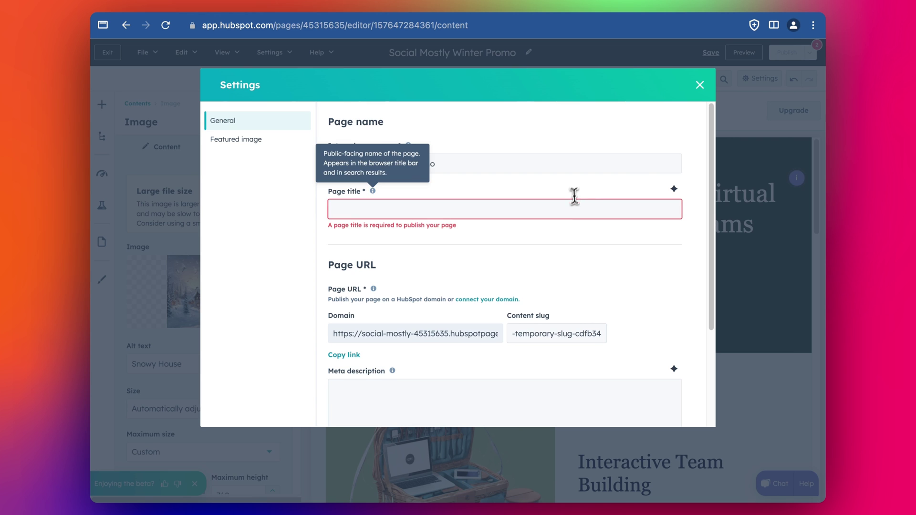
pyautogui.click(575, 203)
pyautogui.hotkey('ctrl', 'v')
# Step: Make the internal name 'Social Mostly Winter Promo 1', then follow the connect-your-domain link
pyautogui.click(557, 159)
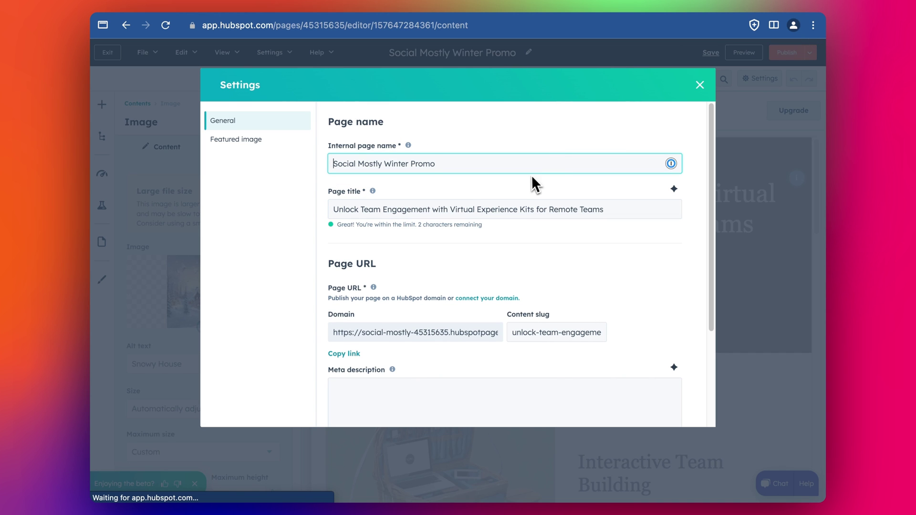
pyautogui.write('1')
pyautogui.scroll(-2, 447, 242)
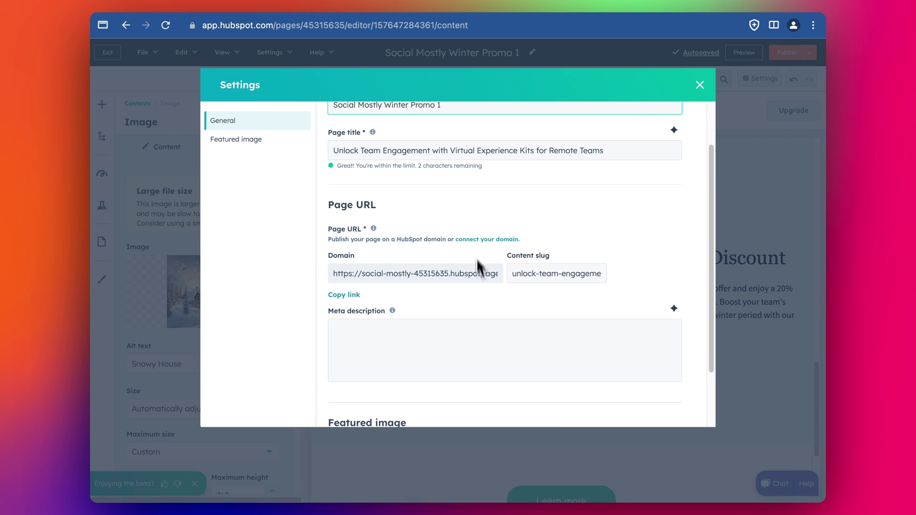
pyautogui.click(500, 240)
# Step: Add socialmostly.com, host content on the 'site' subdomain, confirm the URLs and start verification
pyautogui.click(562, 303)
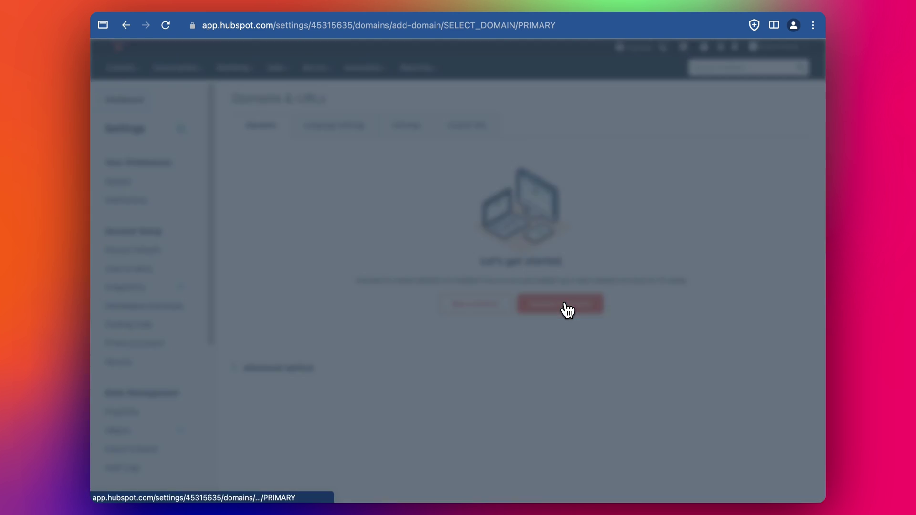
pyautogui.click(511, 161)
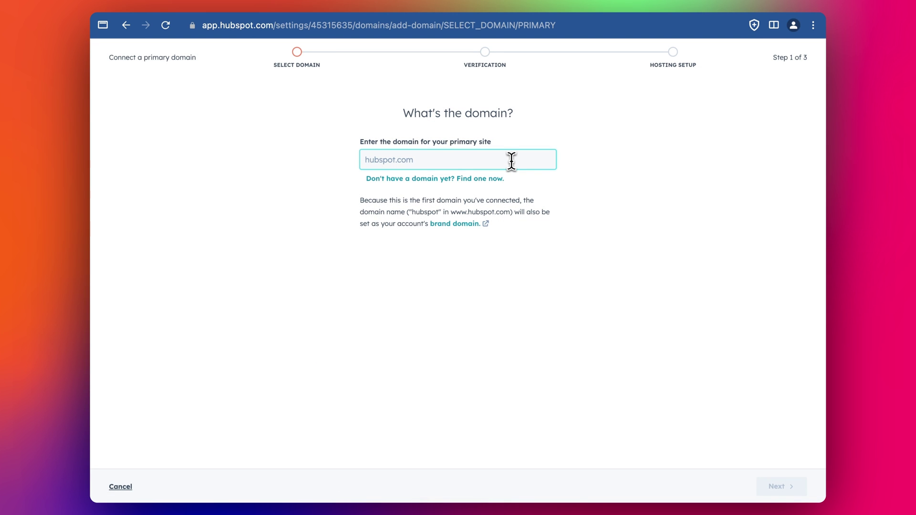
pyautogui.write('socialmostly.com')
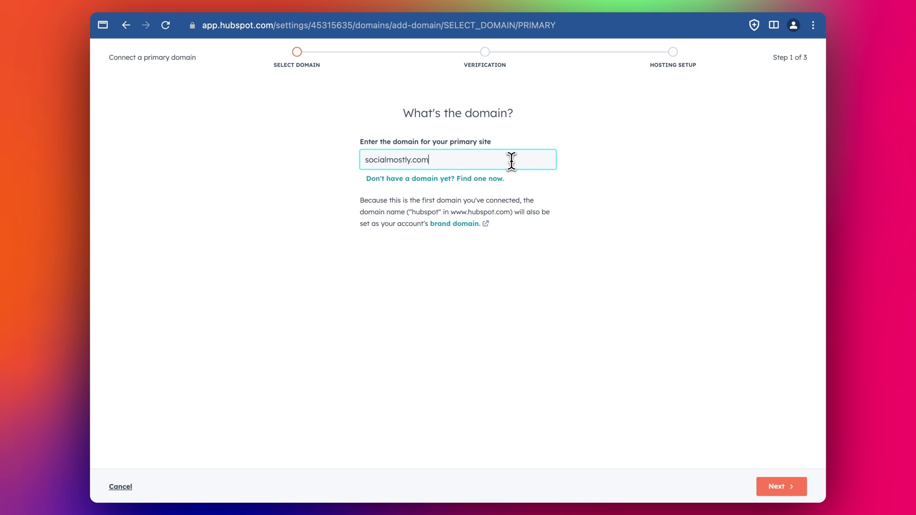
pyautogui.click(588, 226)
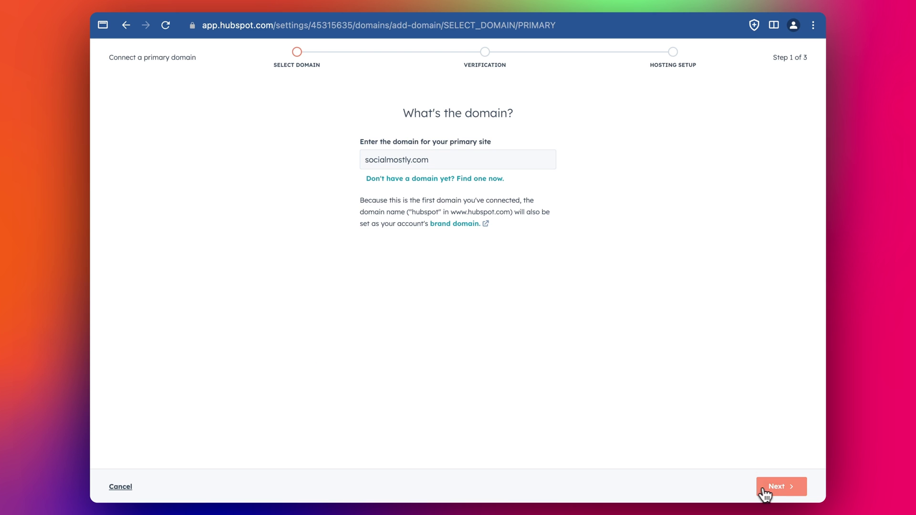
pyautogui.click(339, 248)
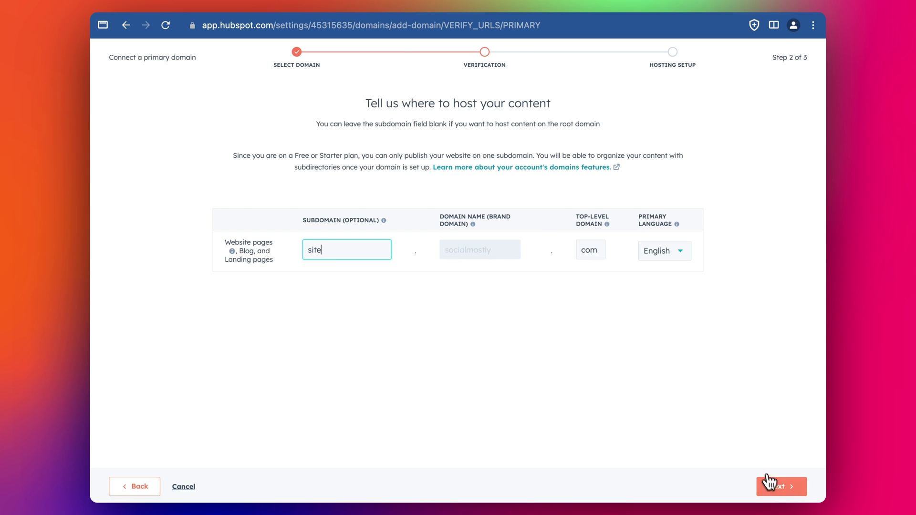
pyautogui.click(775, 486)
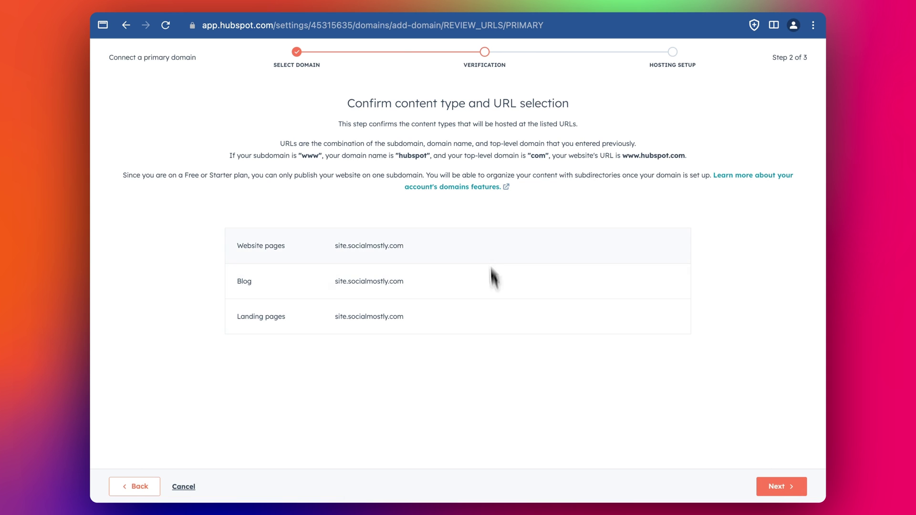
pyautogui.click(777, 486)
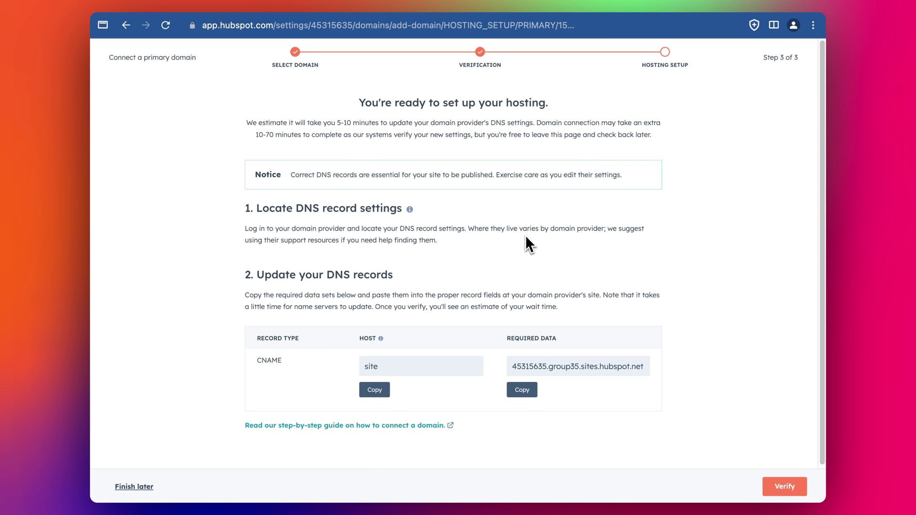
pyautogui.click(782, 486)
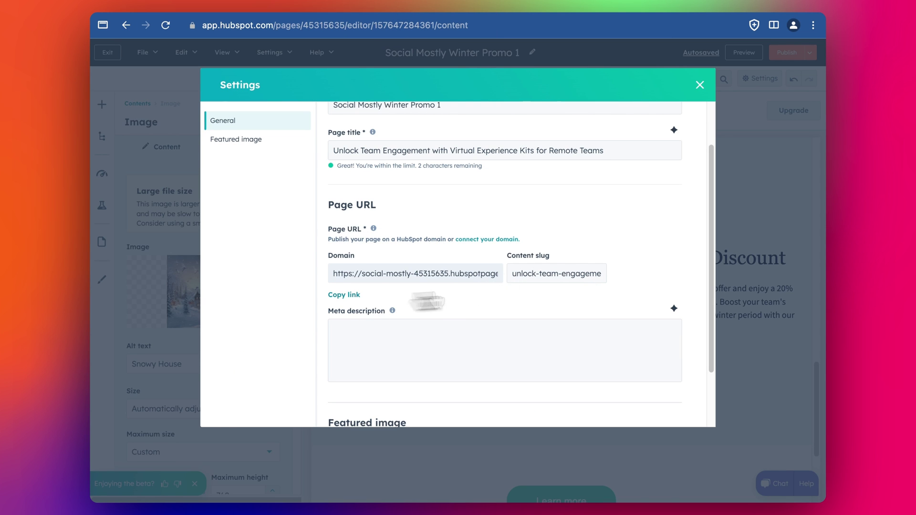
# Step: Turn on Enable featured image in Settings, close the dialog and publish the page
pyautogui.scroll(-3, 570, 292)
pyautogui.scroll(2, 523, 307)
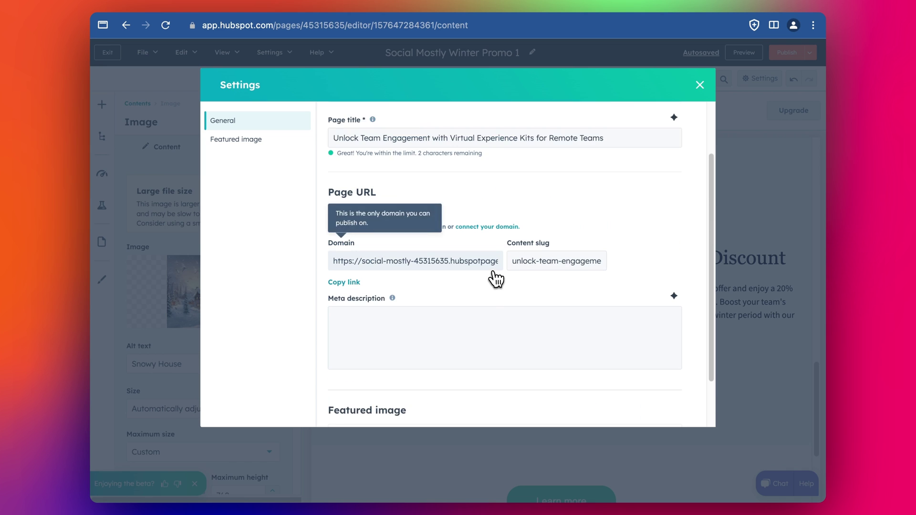
pyautogui.scroll(-2, 496, 279)
pyautogui.click(661, 392)
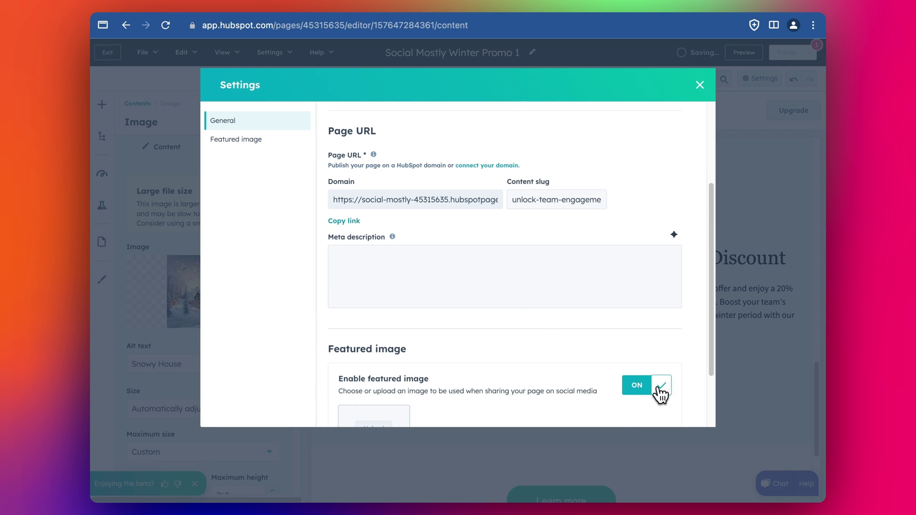
pyautogui.scroll(-2, 651, 382)
pyautogui.click(698, 86)
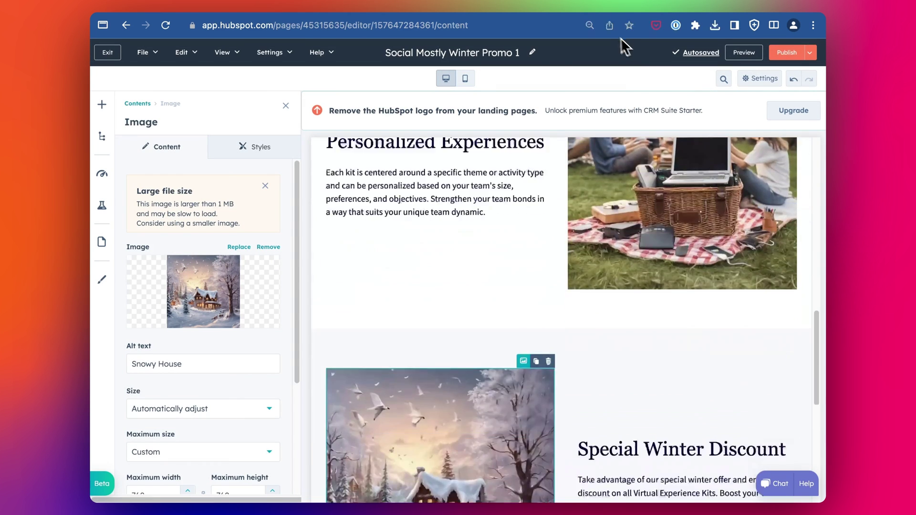
pyautogui.click(789, 53)
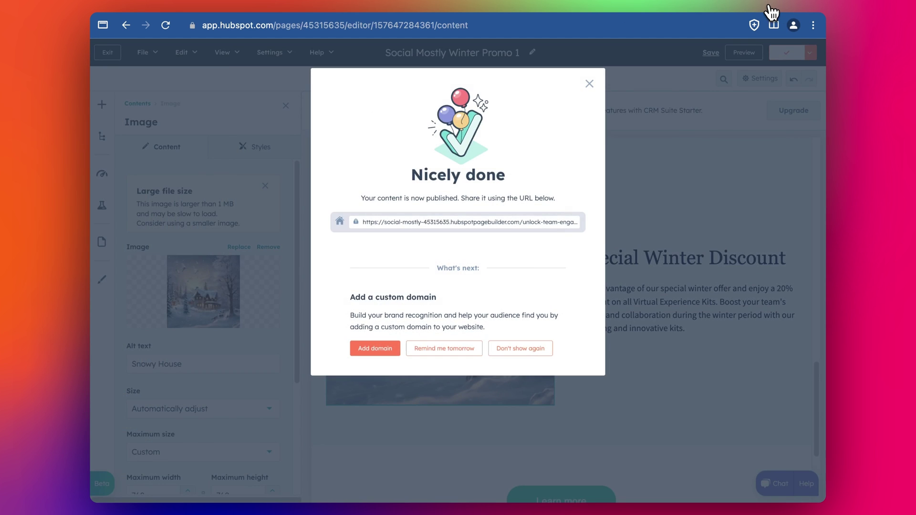
# Step: Open the live page, scroll through it, then switch to the Campaign Assistant tab
pyautogui.click(620, 58)
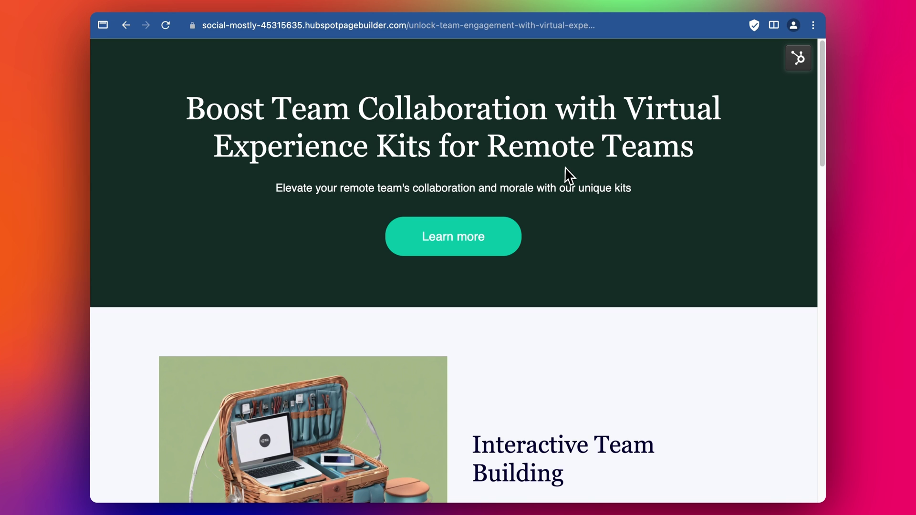
pyautogui.scroll(-15, 568, 176)
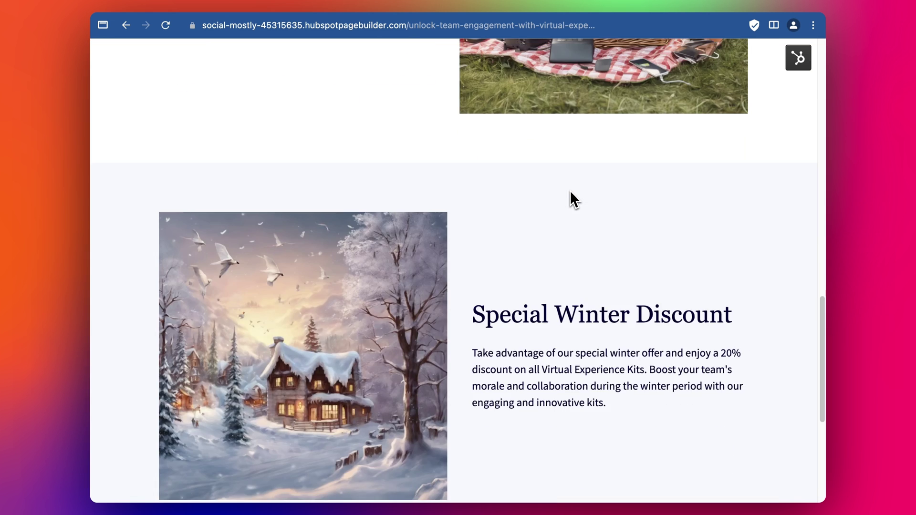
pyautogui.scroll(-5, 570, 193)
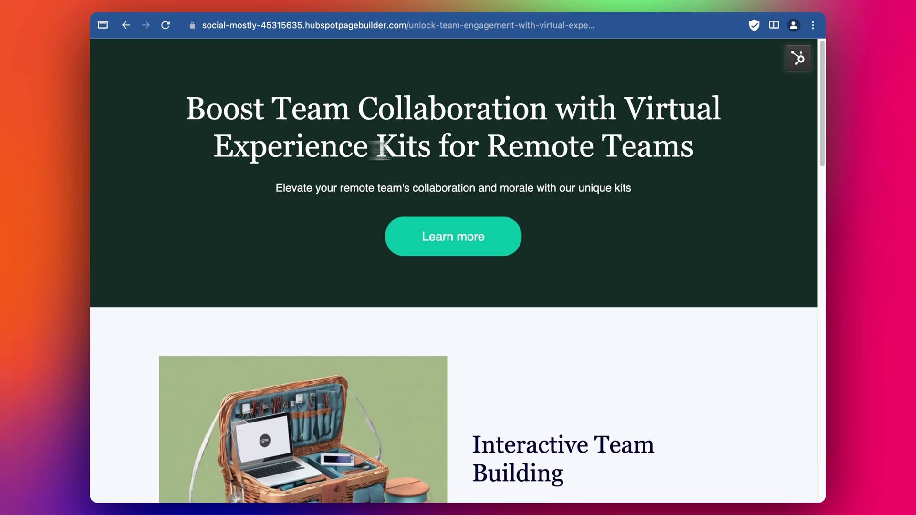
pyautogui.click(799, 61)
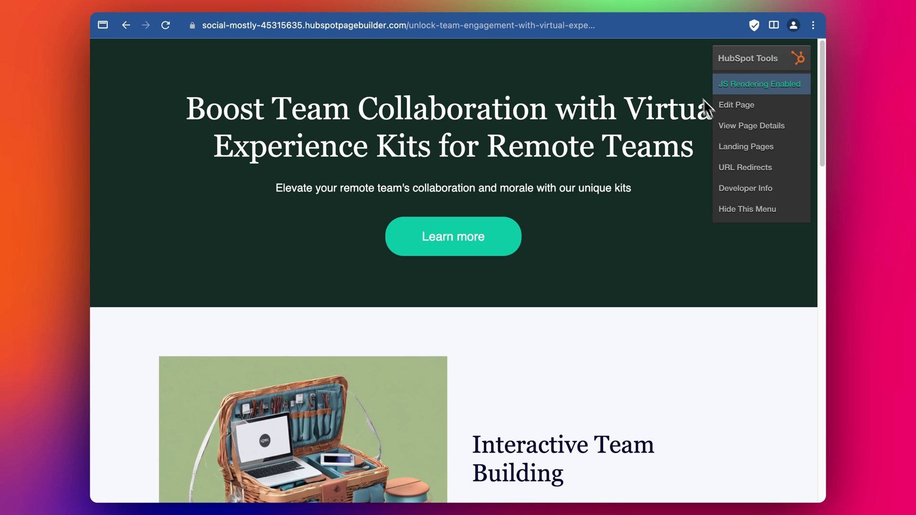
pyautogui.click(675, 91)
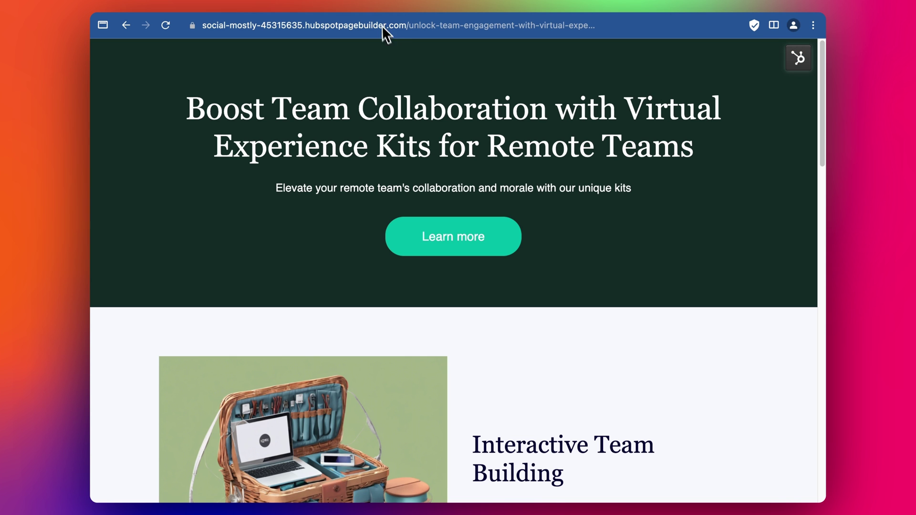
pyautogui.scroll(-10, 496, 154)
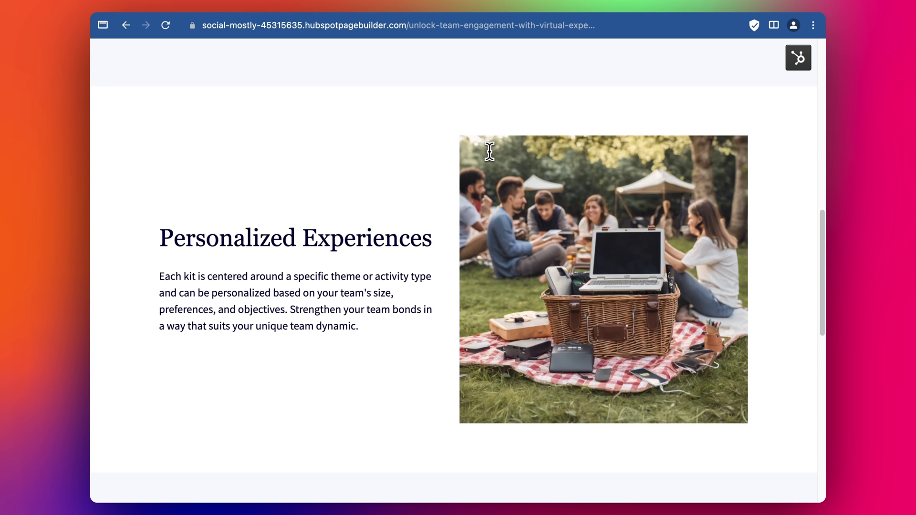
pyautogui.scroll(-10, 490, 152)
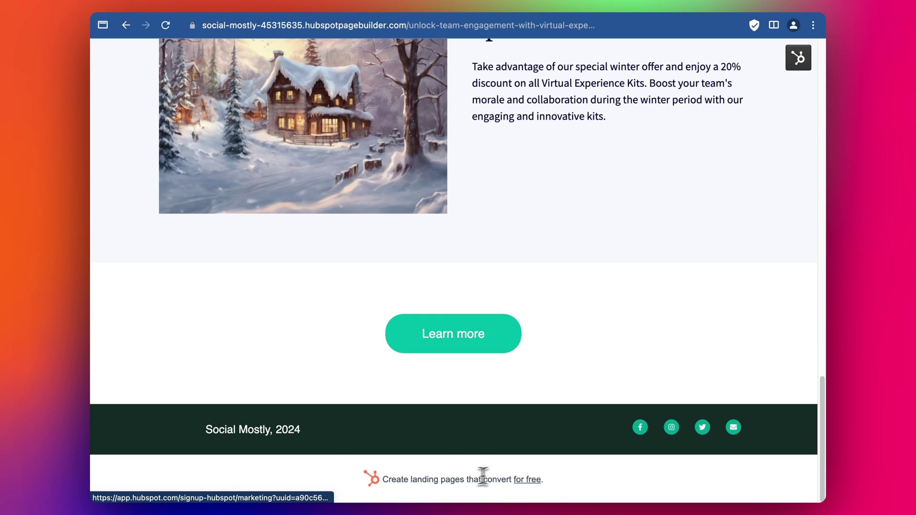
pyautogui.scroll(12, 510, 396)
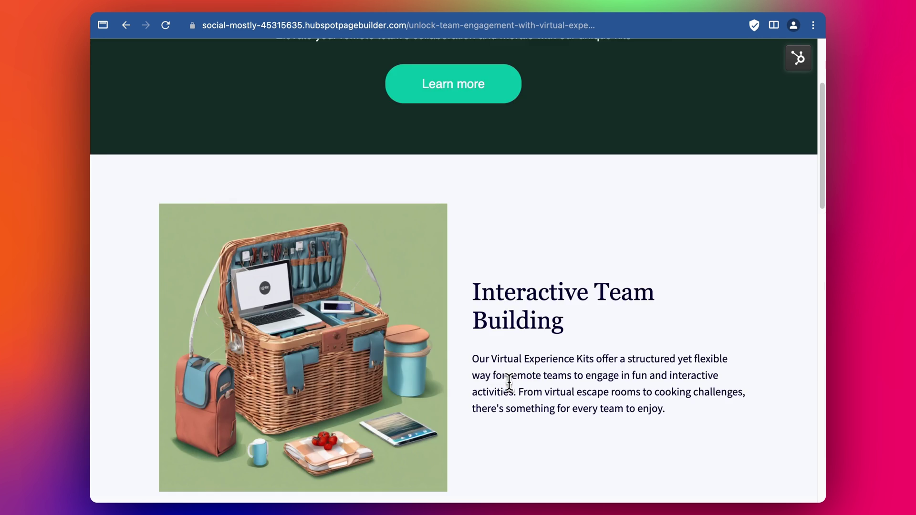
pyautogui.scroll(4, 508, 381)
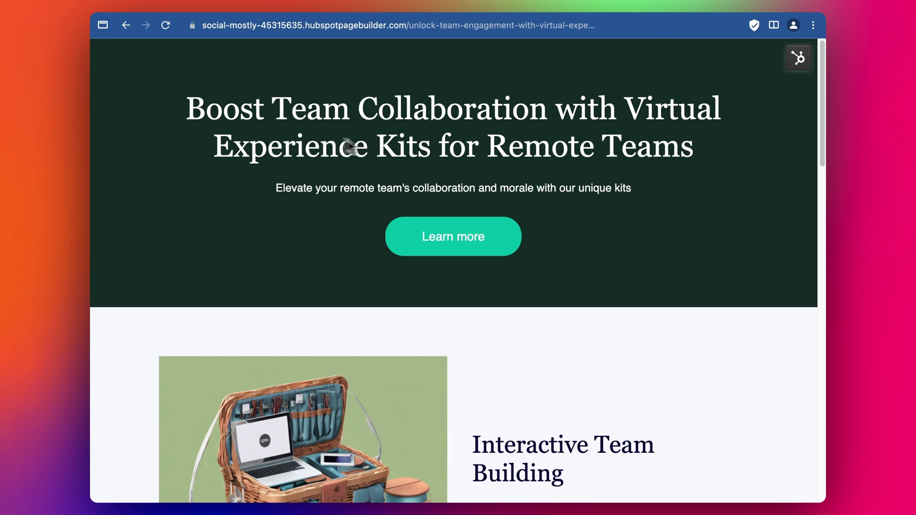
pyautogui.click(279, 14)
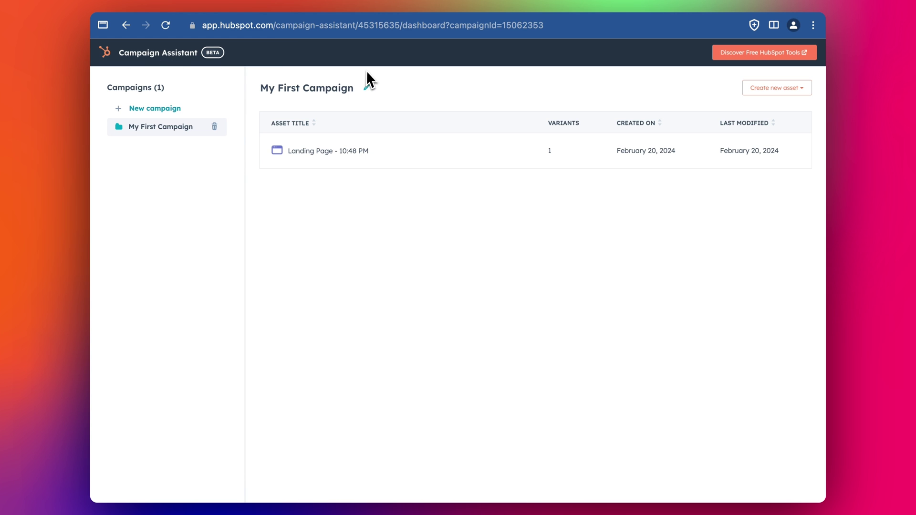
# Step: Look over the ChatSpot images and Domains & URLs tabs, then return to the Winter Promo page editor
pyautogui.click(357, 10)
pyautogui.scroll(-10, 537, 265)
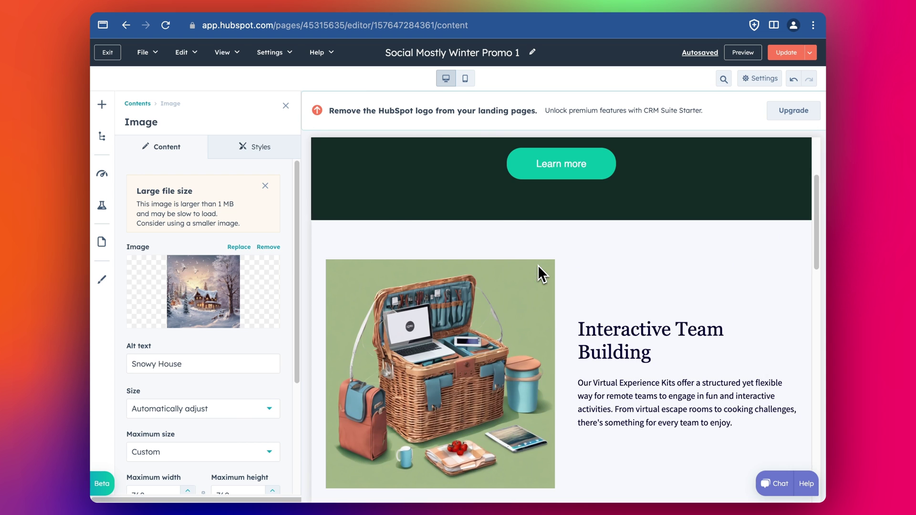
pyautogui.click(205, 6)
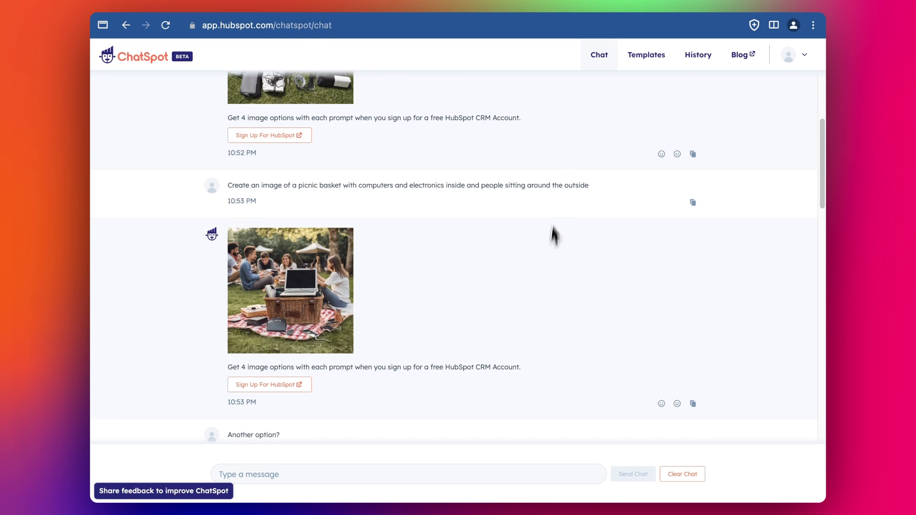
pyautogui.scroll(5, 551, 238)
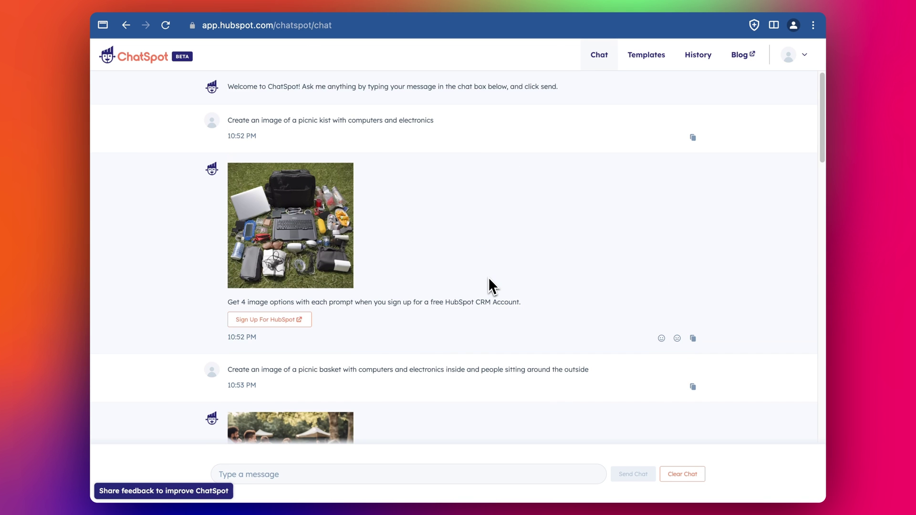
pyautogui.scroll(-6, 510, 277)
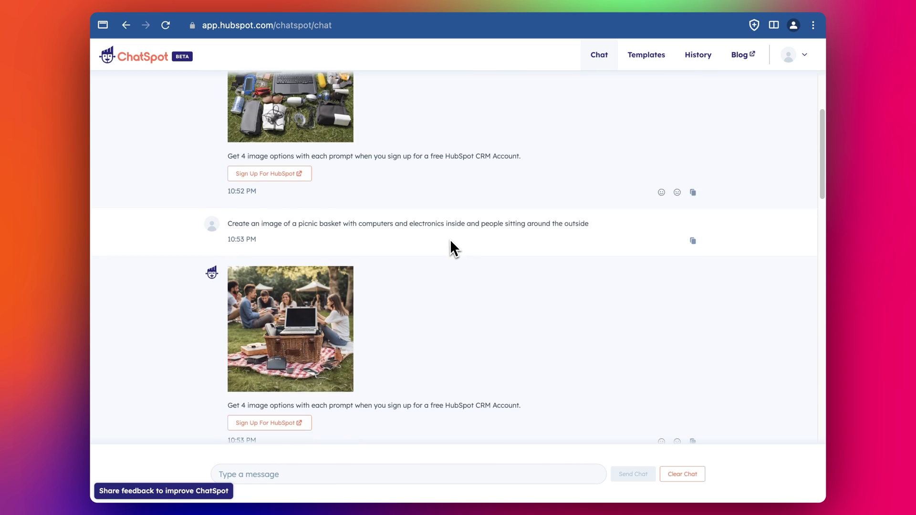
pyautogui.scroll(-2, 472, 224)
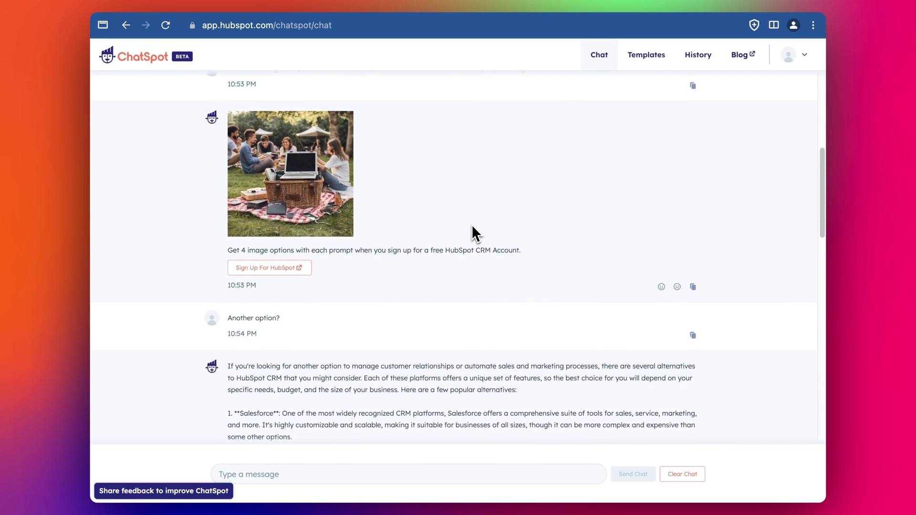
pyautogui.scroll(1, 472, 226)
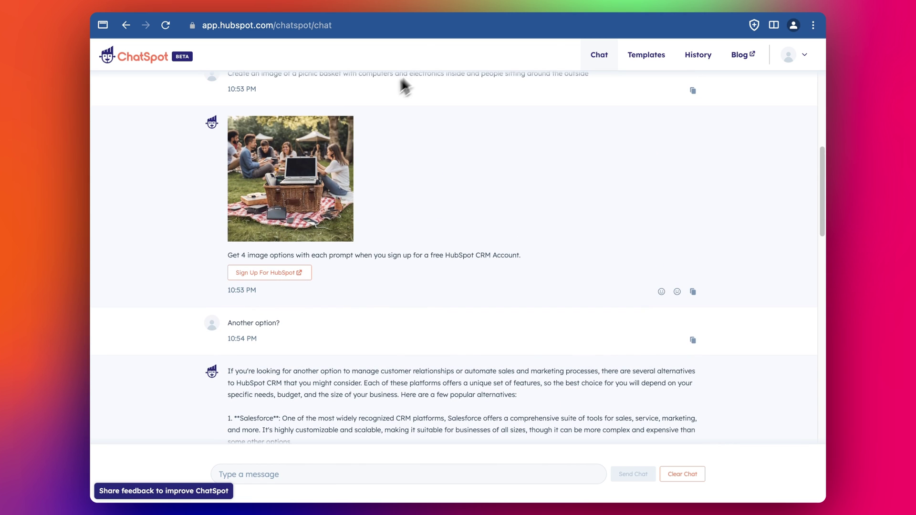
pyautogui.click(439, 8)
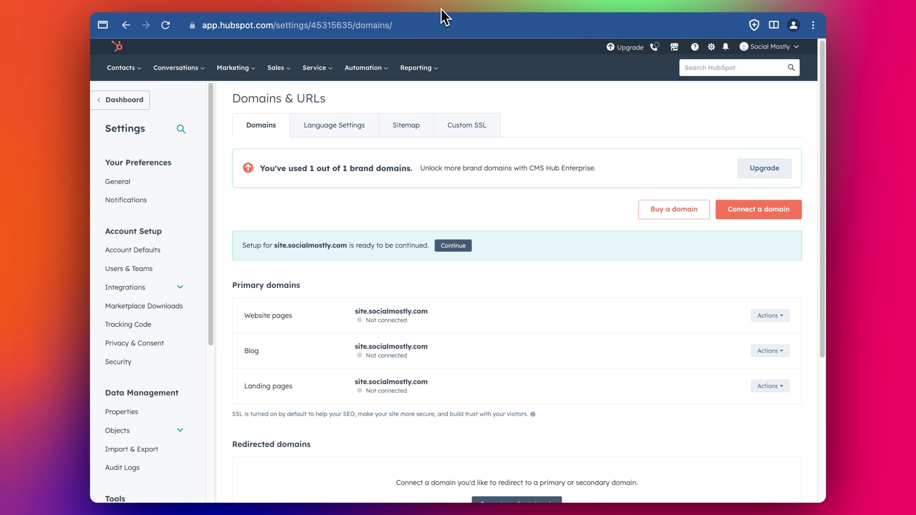
pyautogui.click(368, 5)
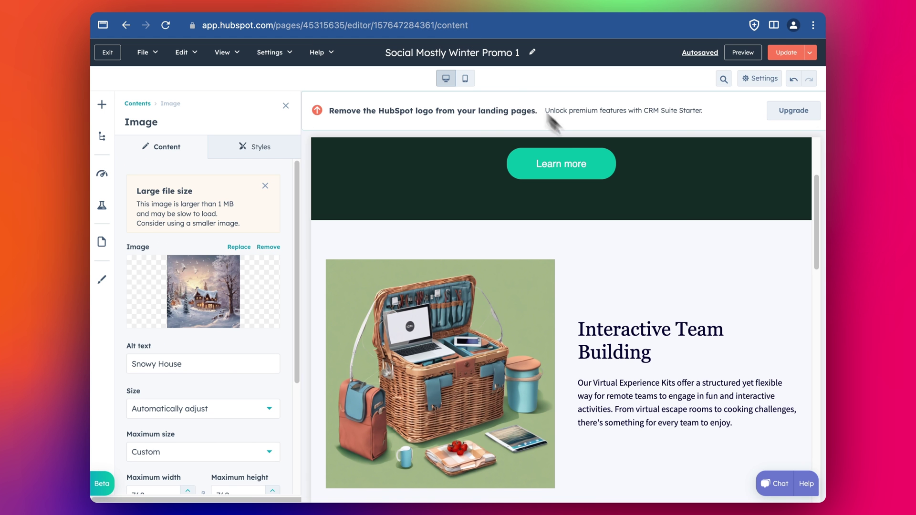